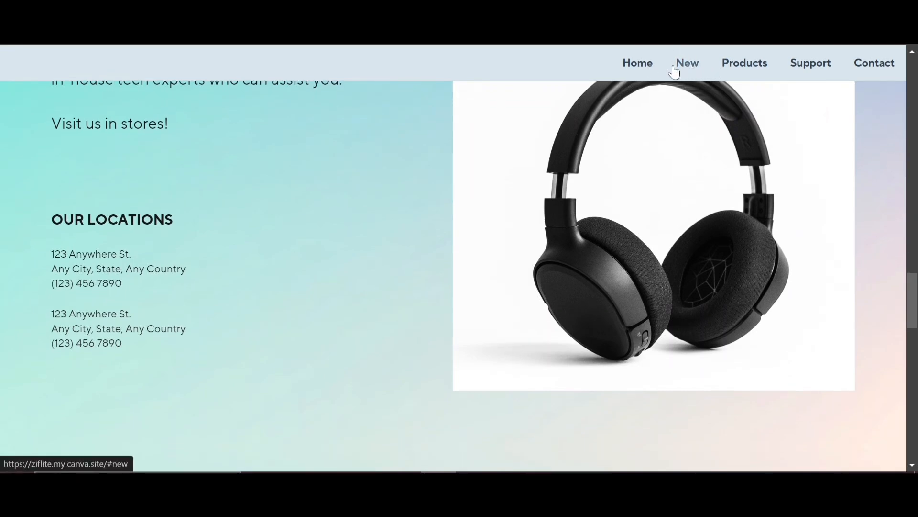
- Look through the published Ziflite headset site, from the hero banner through new technology, shop categories, support, contact and app download sections
left_click(744, 62)
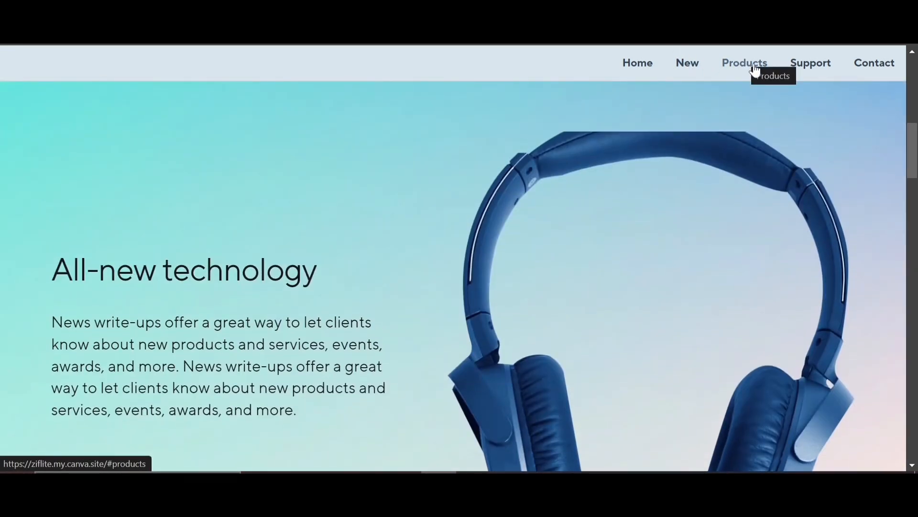
scroll(506, 306, "down", 20)
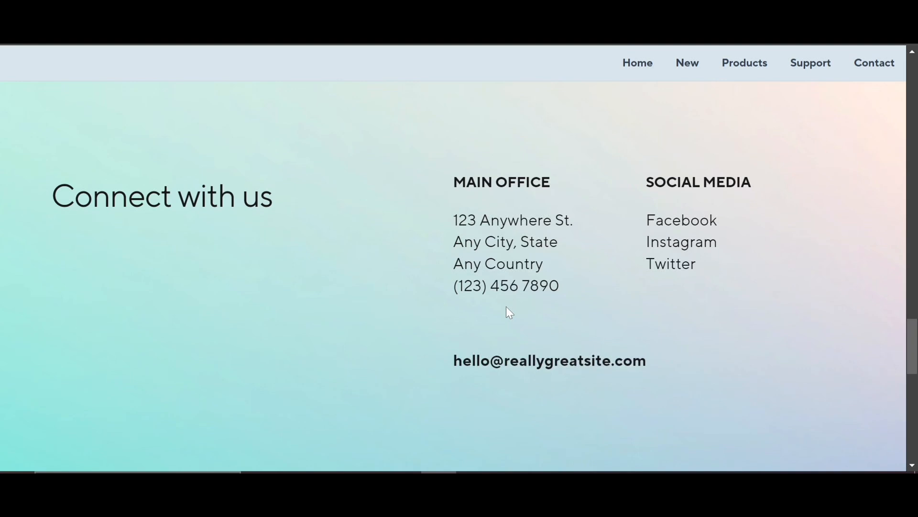
scroll(506, 312, "down", 10)
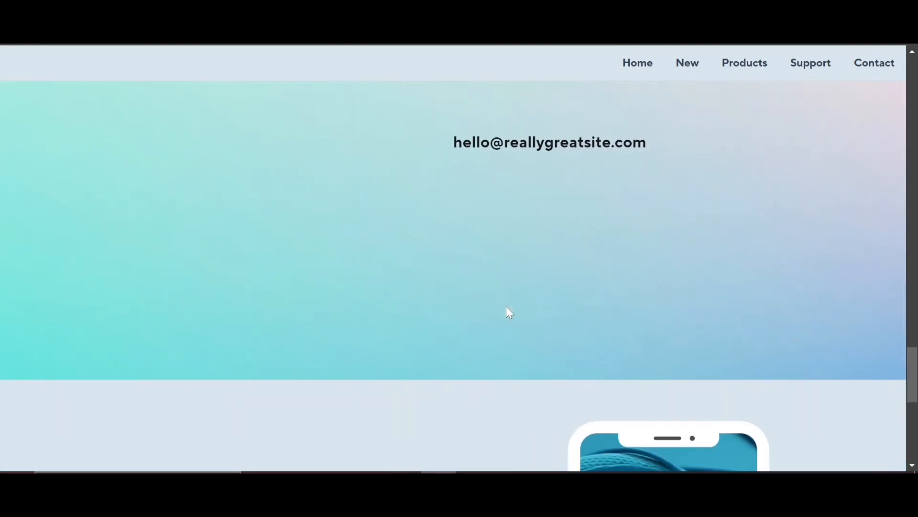
scroll(501, 302, "down", 2)
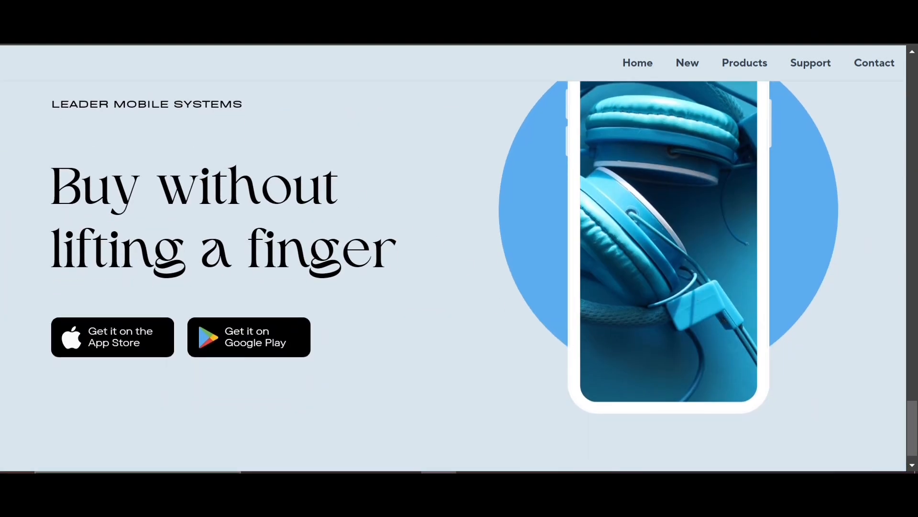
scroll(384, 310, "down", 1)
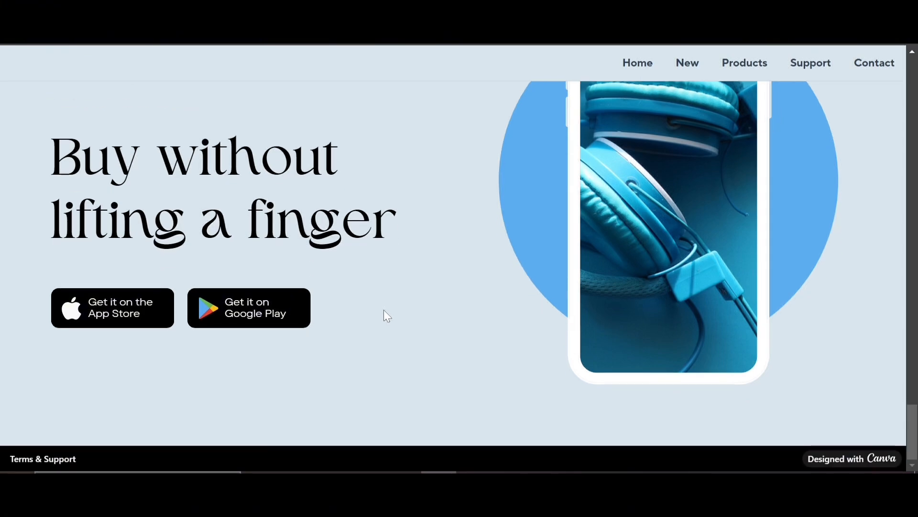
scroll(384, 309, "up", 20)
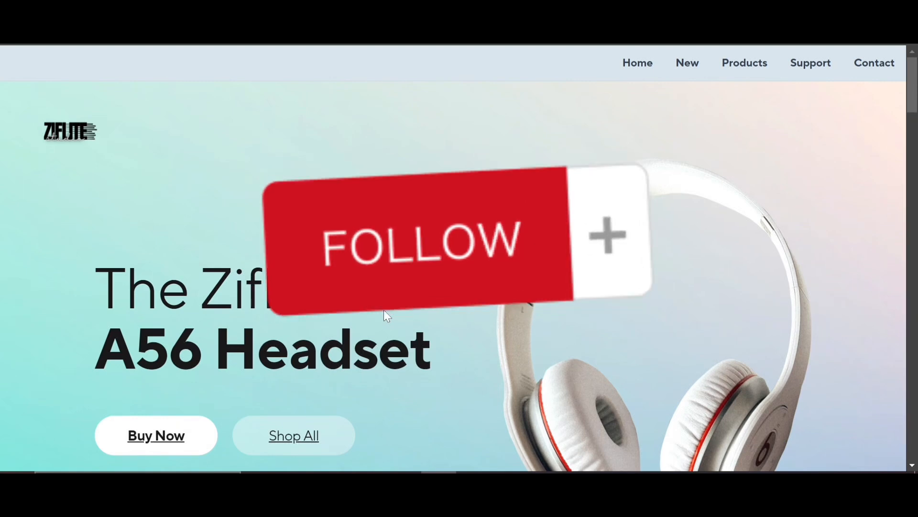
scroll(384, 315, "down", 4)
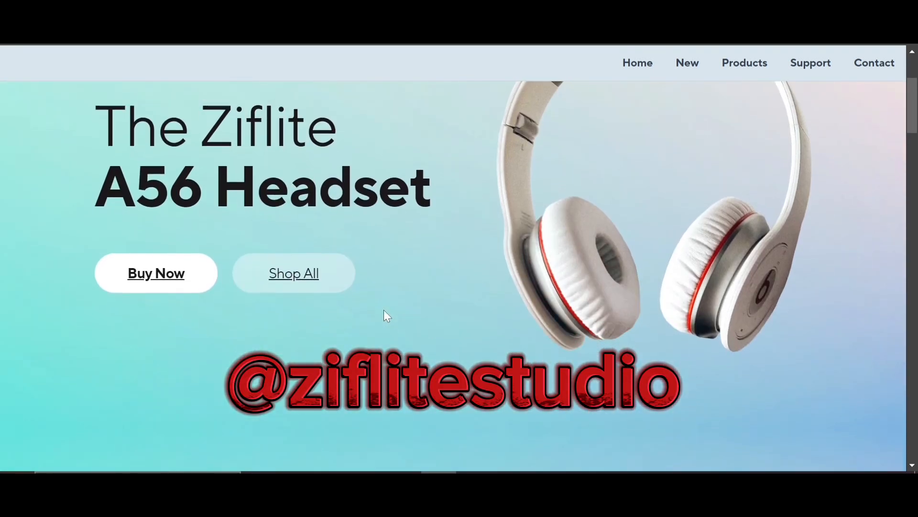
scroll(385, 310, "down", 3)
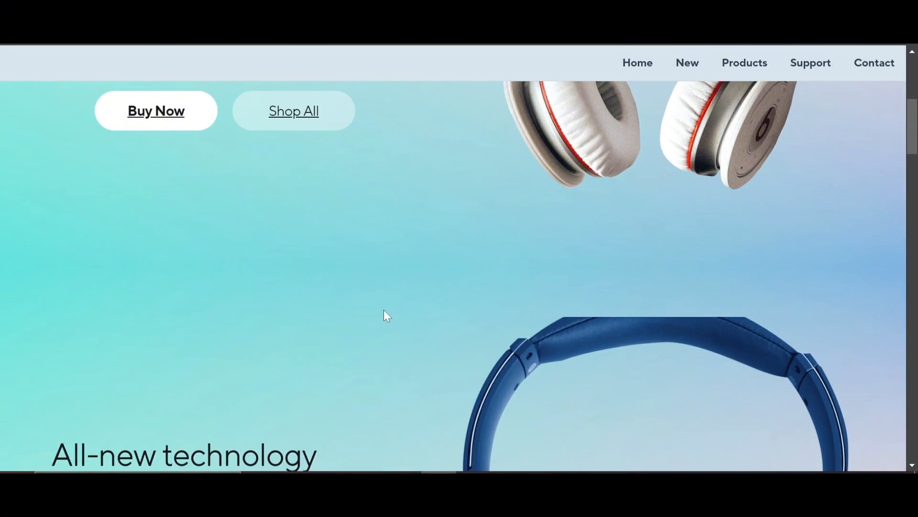
scroll(384, 311, "down", 7)
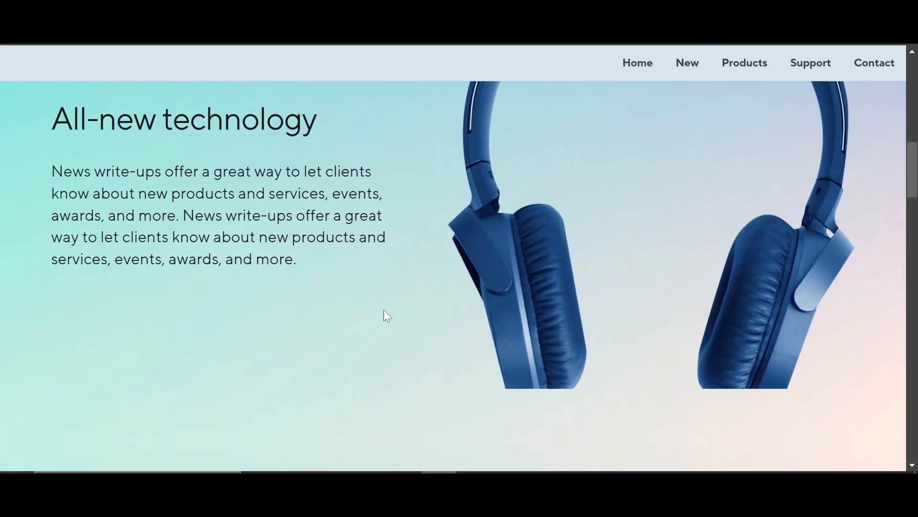
scroll(384, 310, "down", 3)
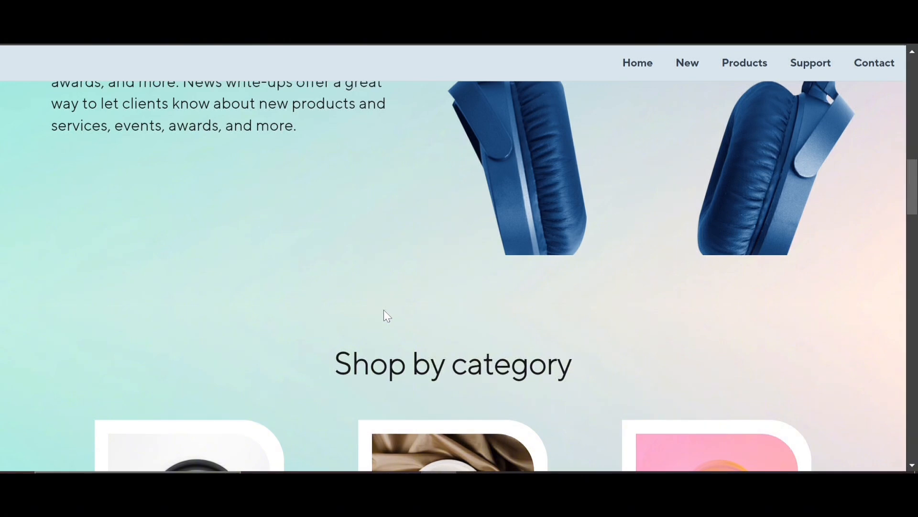
scroll(383, 310, "down", 4)
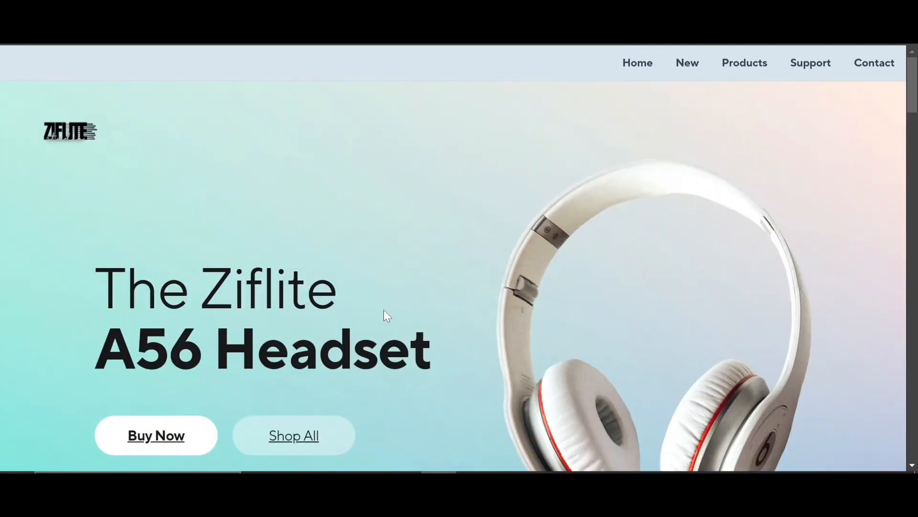
scroll(383, 310, "down", 5)
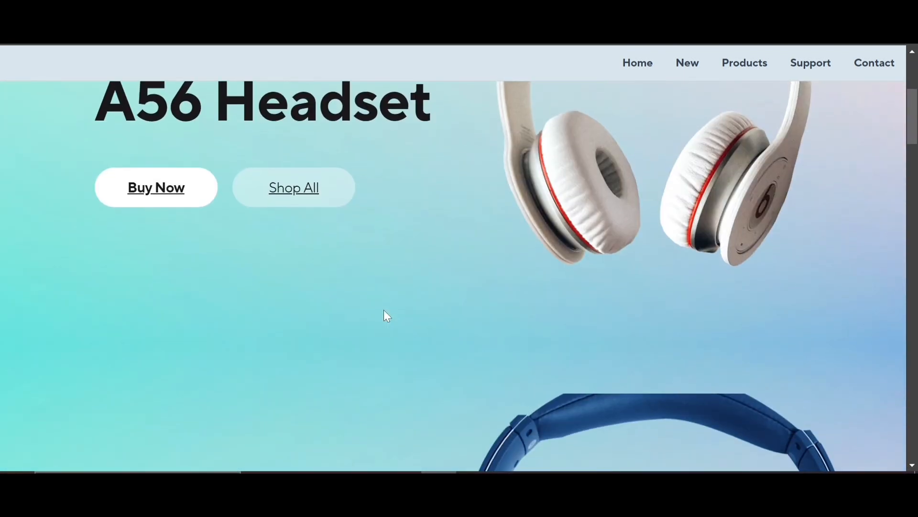
scroll(384, 310, "down", 12)
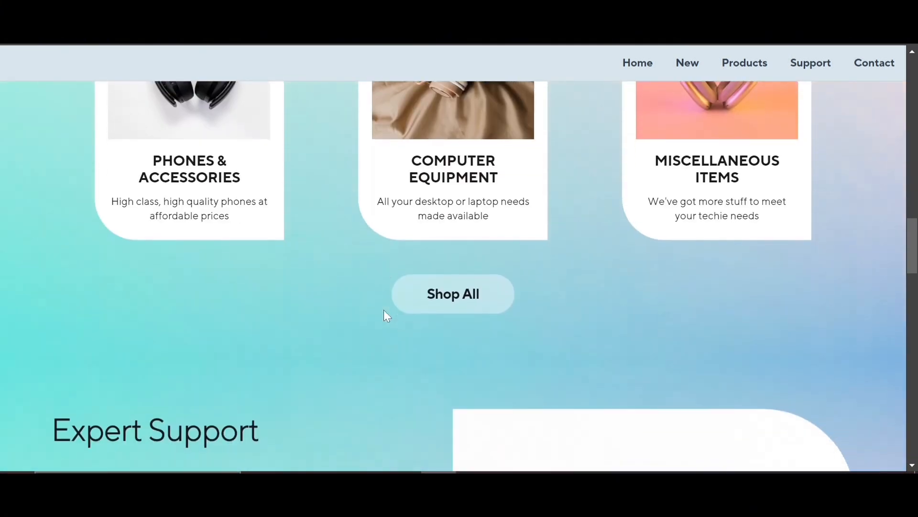
scroll(387, 315, "down", 3)
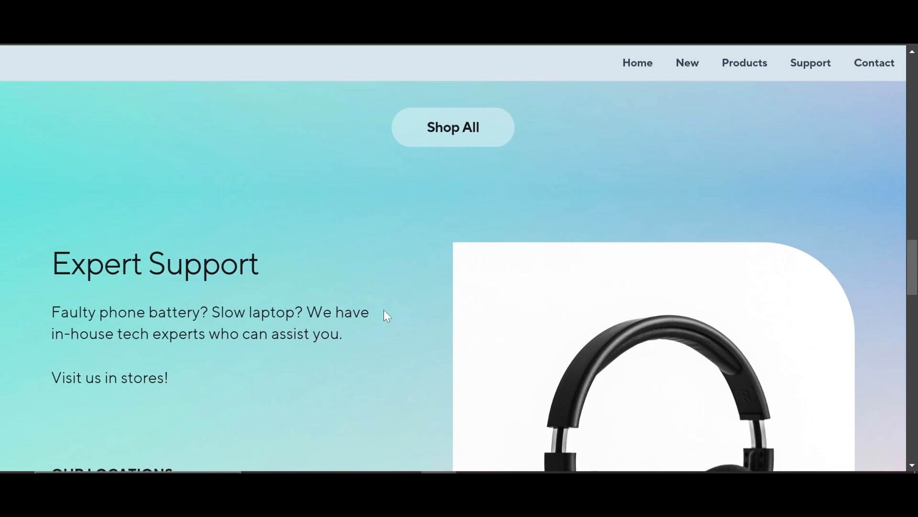
scroll(384, 311, "down", 8)
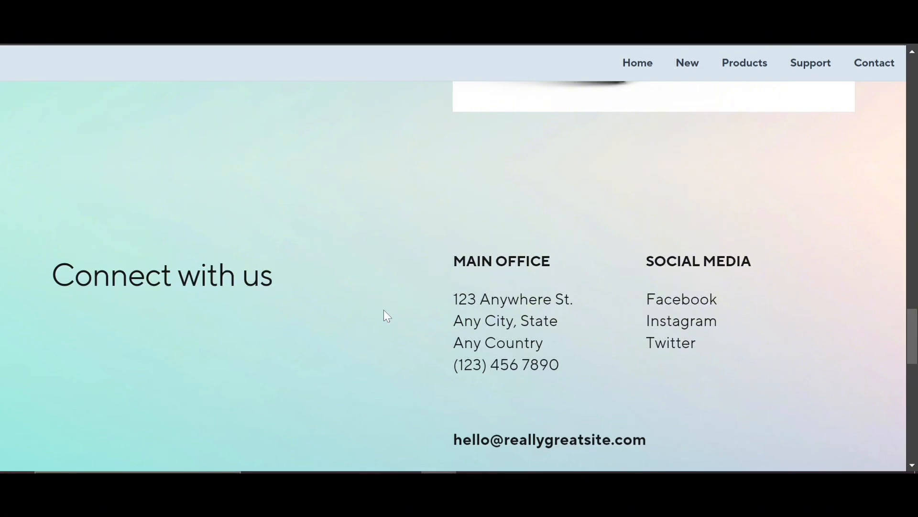
scroll(384, 311, "up", 15)
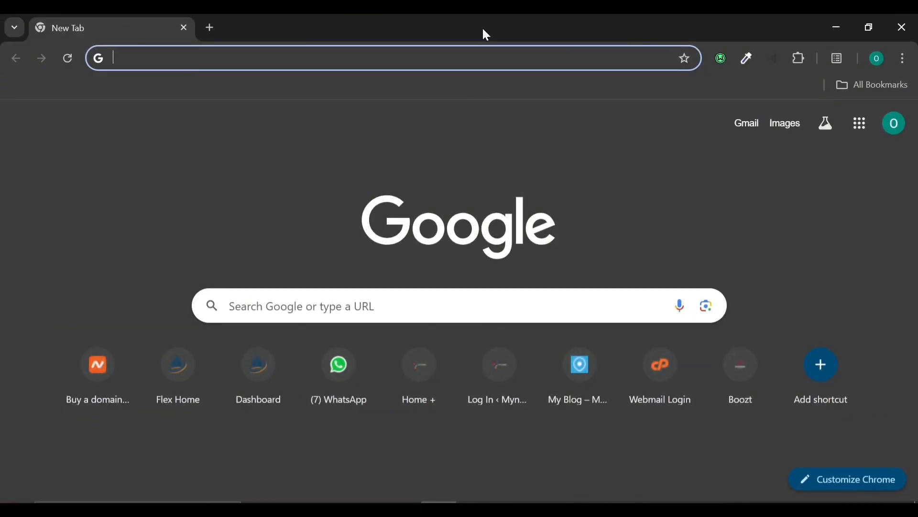
- Search Google for canva and open the official Canva website
type("ca")
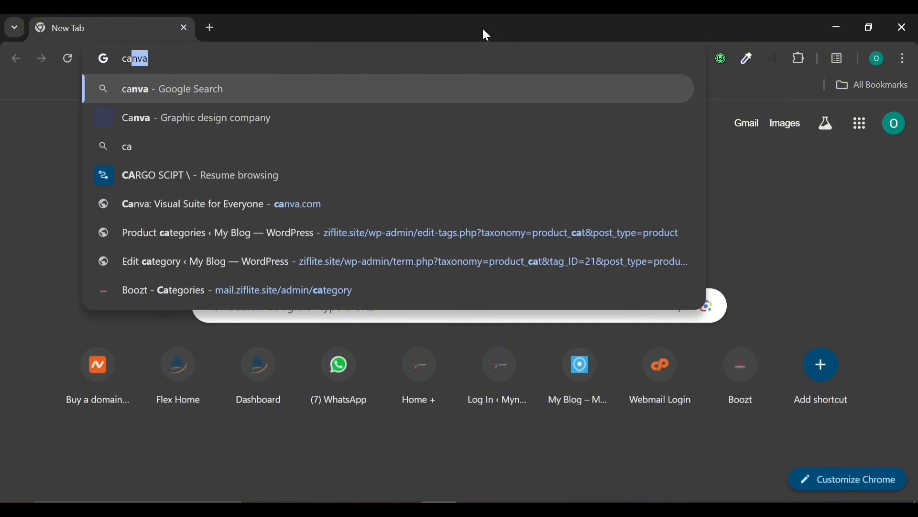
key("Return")
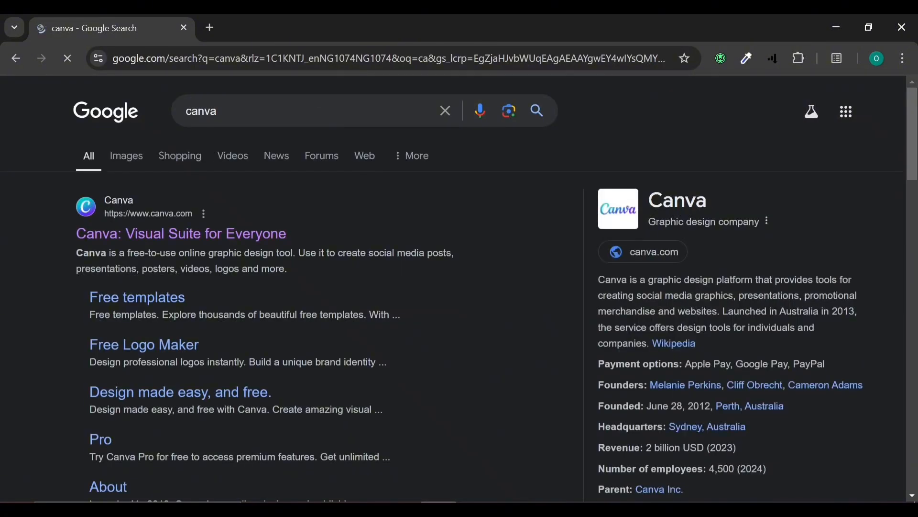
left_click(160, 244)
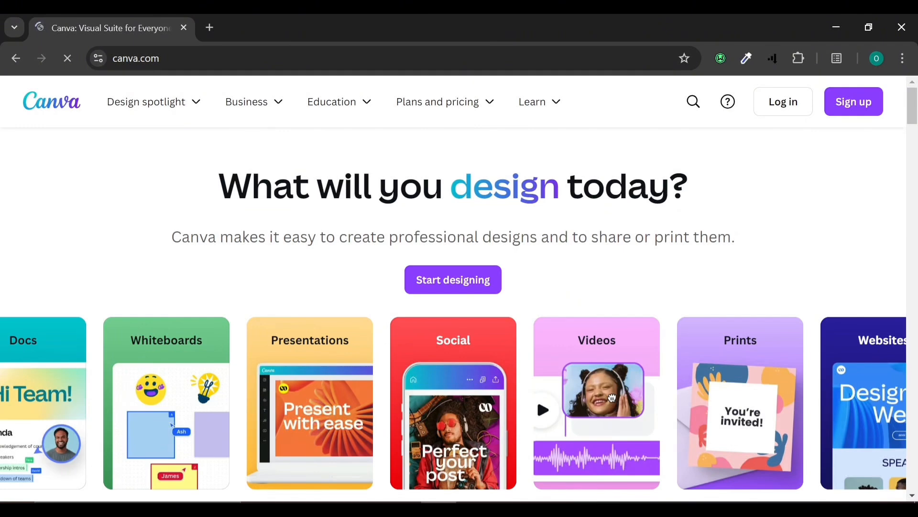
- Sign up for Canva with the Google account for Personal use, skipping the Canva Pro free trial
left_click(859, 102)
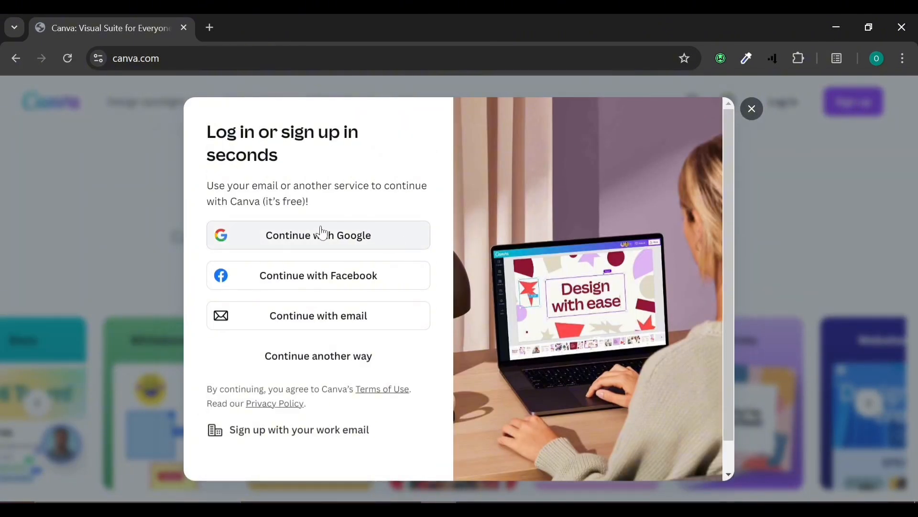
left_click(322, 234)
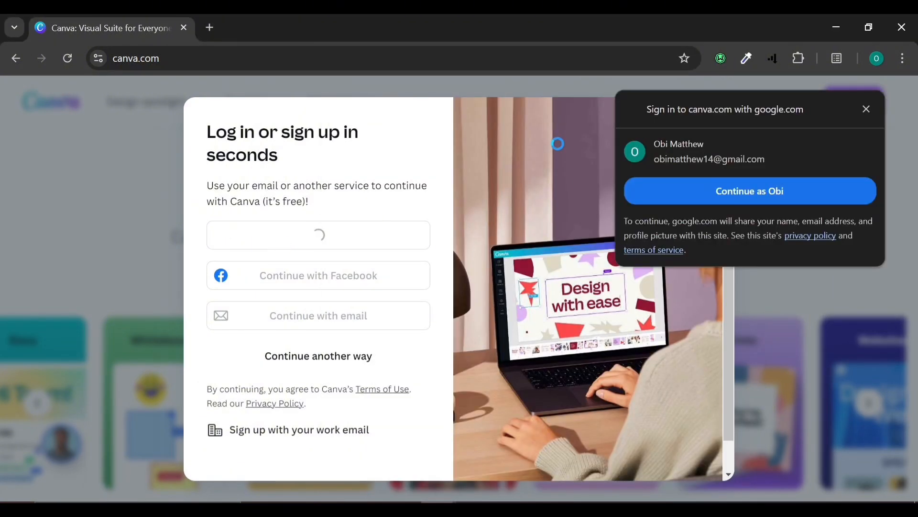
left_click(694, 193)
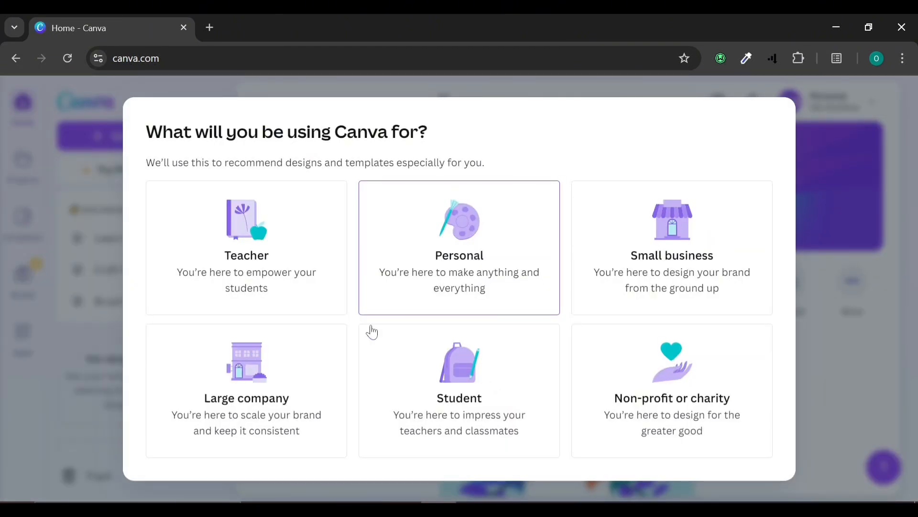
left_click(459, 237)
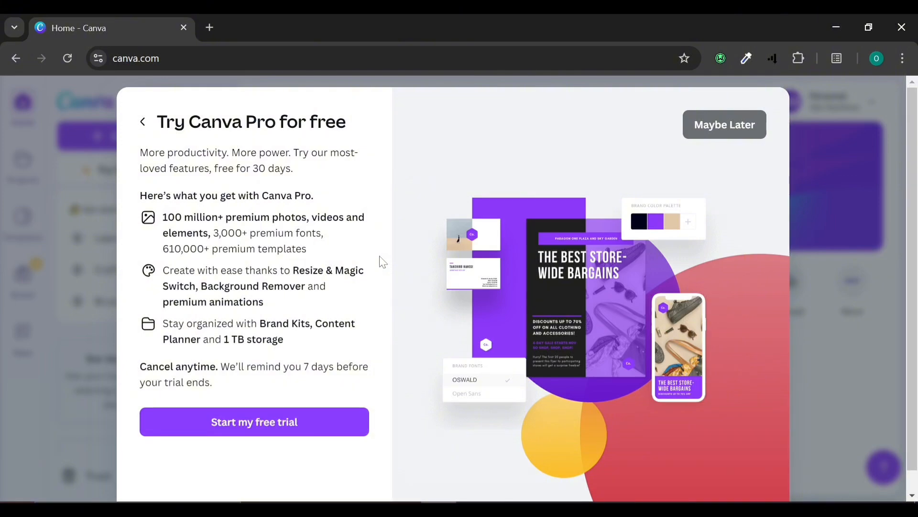
left_click(720, 125)
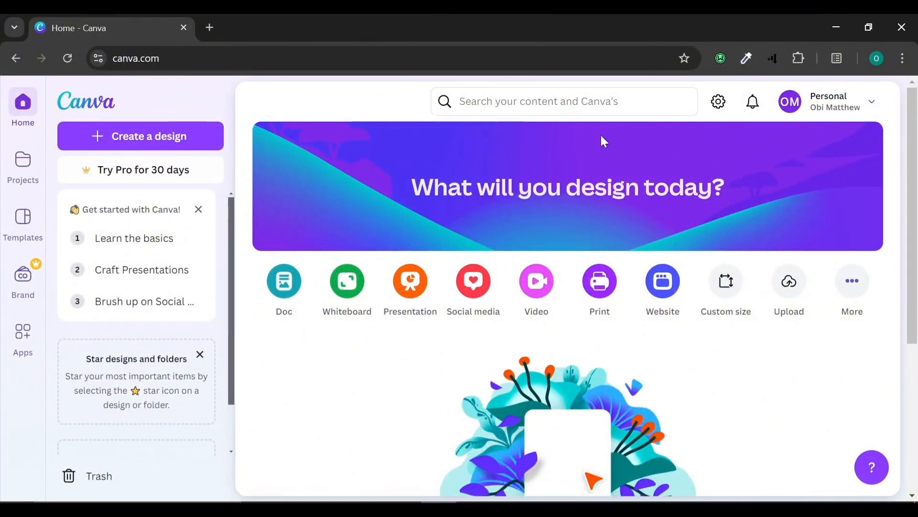
- Search Canva for "website" and limit the results to Canva Templates
left_click(550, 102)
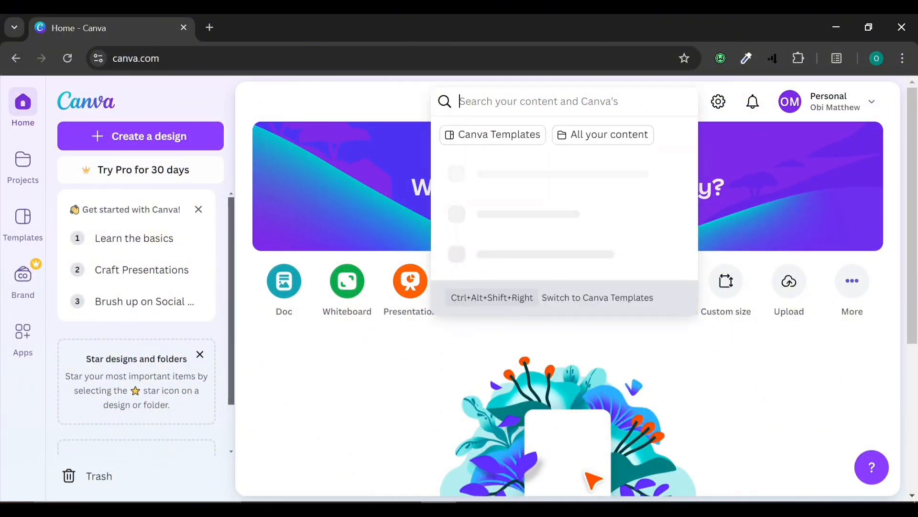
type("website")
key("Return")
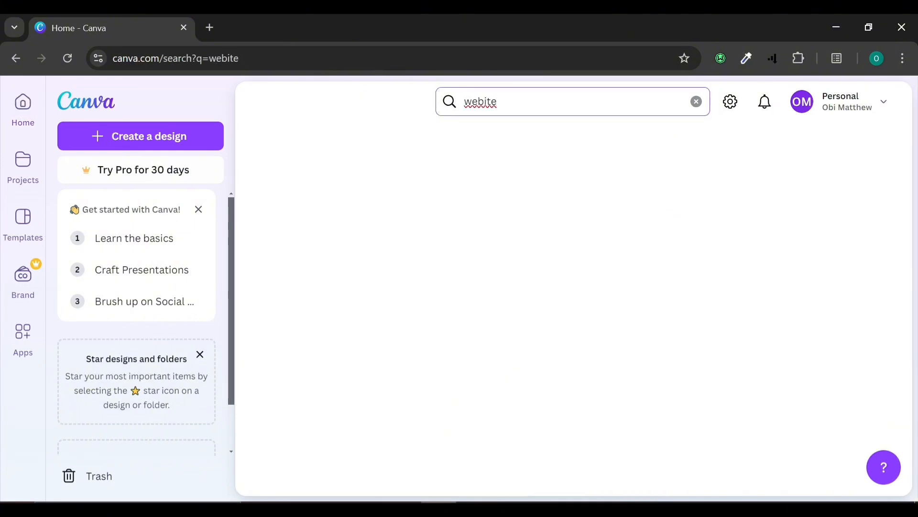
key("BackSpace")
key("BackSpace")
key("BackSpace")
key("BackSpace")
type("bsite")
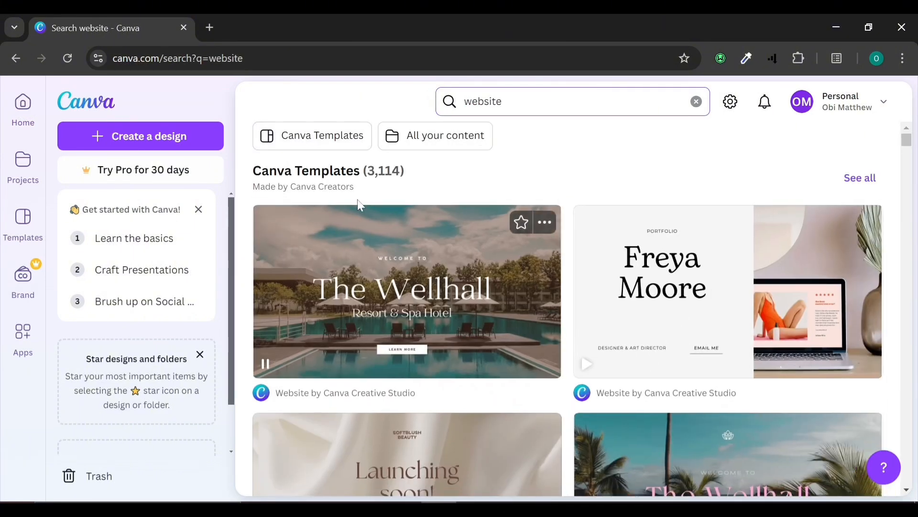
left_click(323, 136)
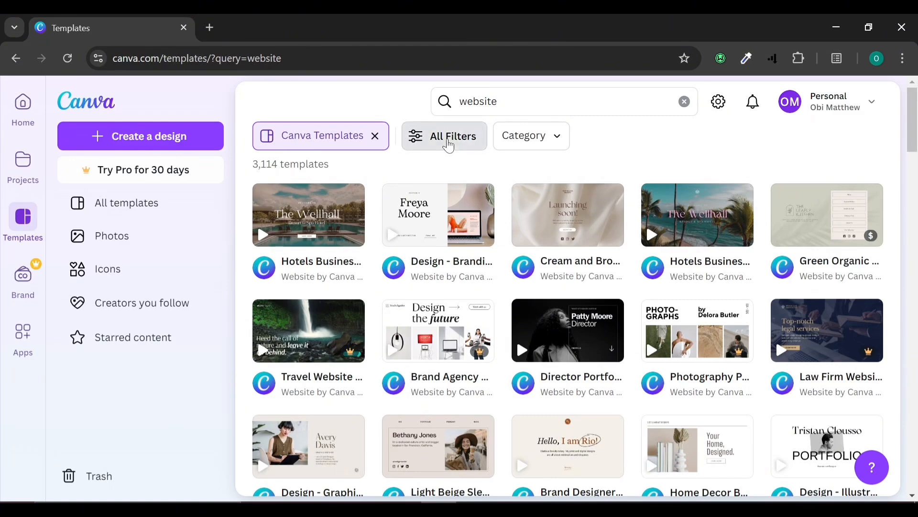
- Look through the available template filters and categories, including the subcategories under Marketing
left_click(449, 143)
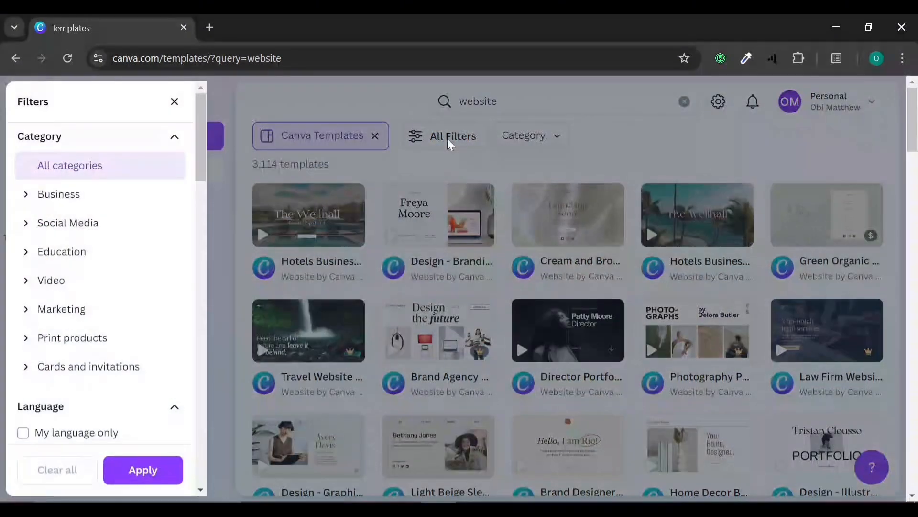
left_click(174, 101)
left_click(528, 138)
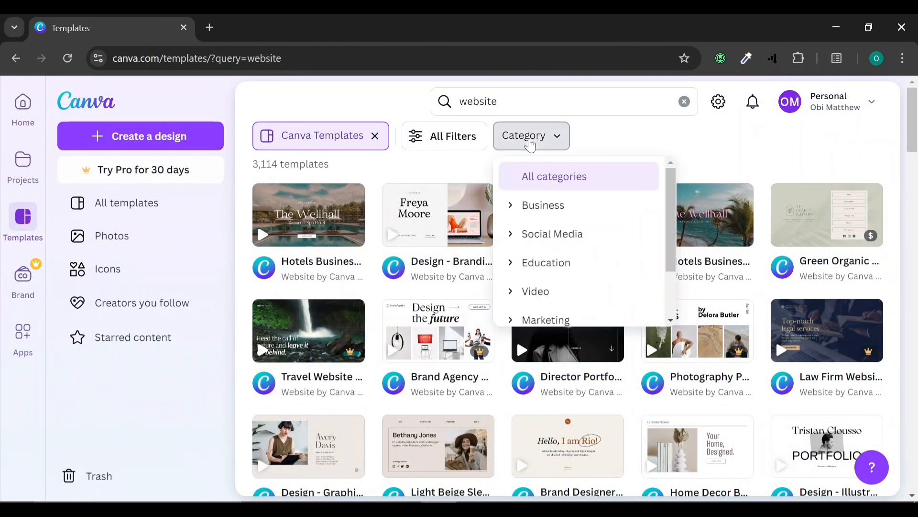
scroll(566, 282, "down", 2)
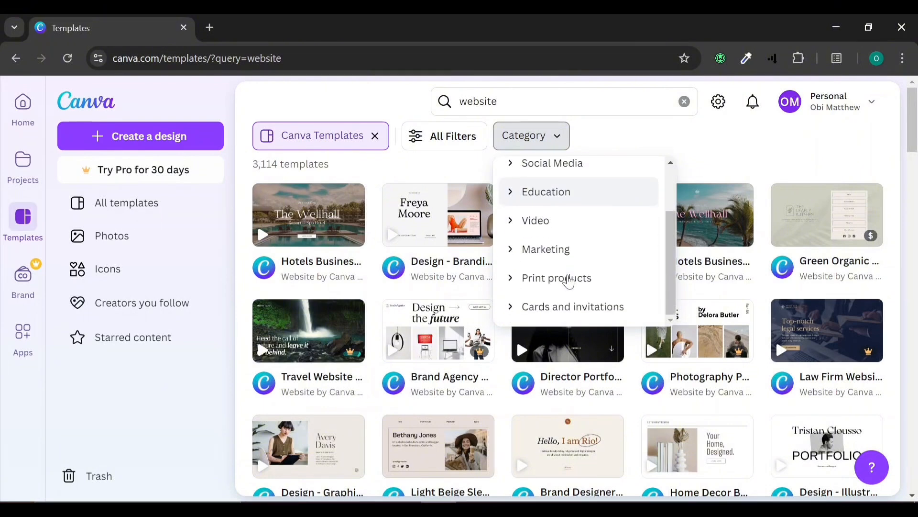
left_click(557, 259)
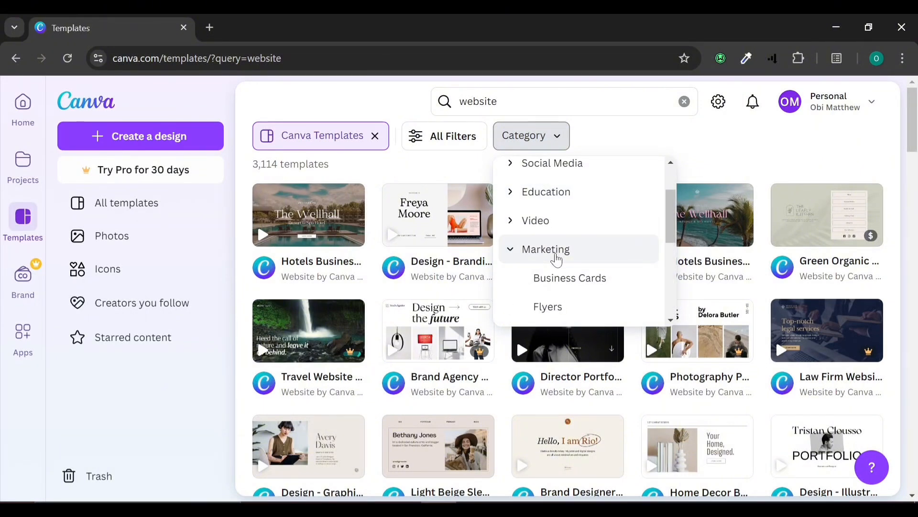
scroll(560, 287, "down", 2)
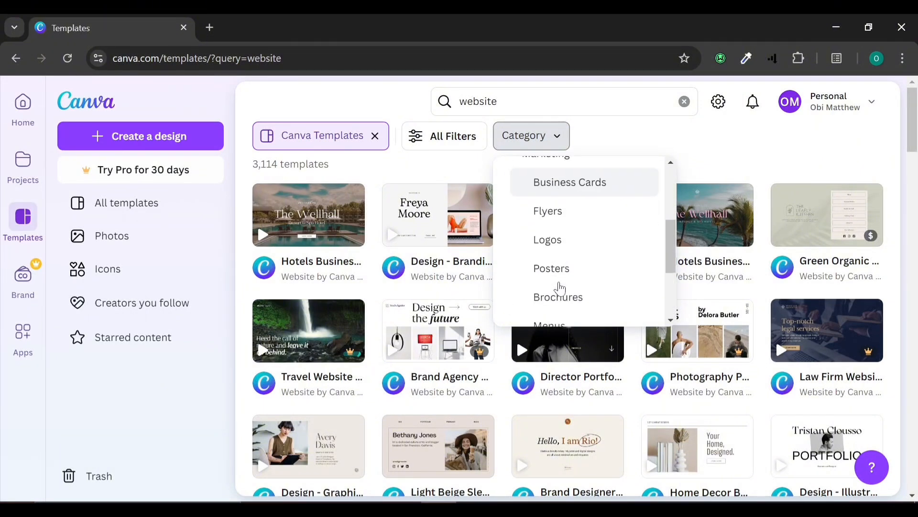
scroll(561, 288, "down", 3)
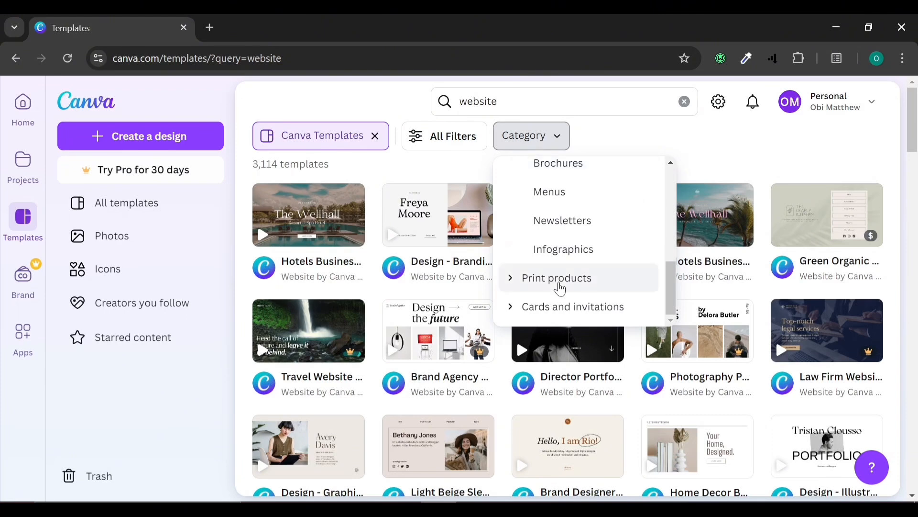
scroll(560, 288, "up", 5)
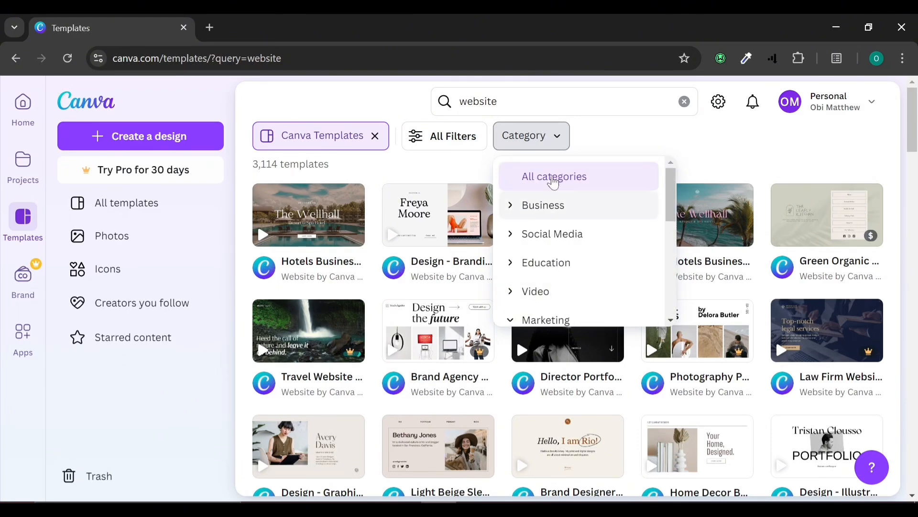
left_click(555, 139)
- Browse the website templates and preview the Product List Website in Purple Pink Yellow Tactile 3D Style
scroll(484, 323, "down", 8)
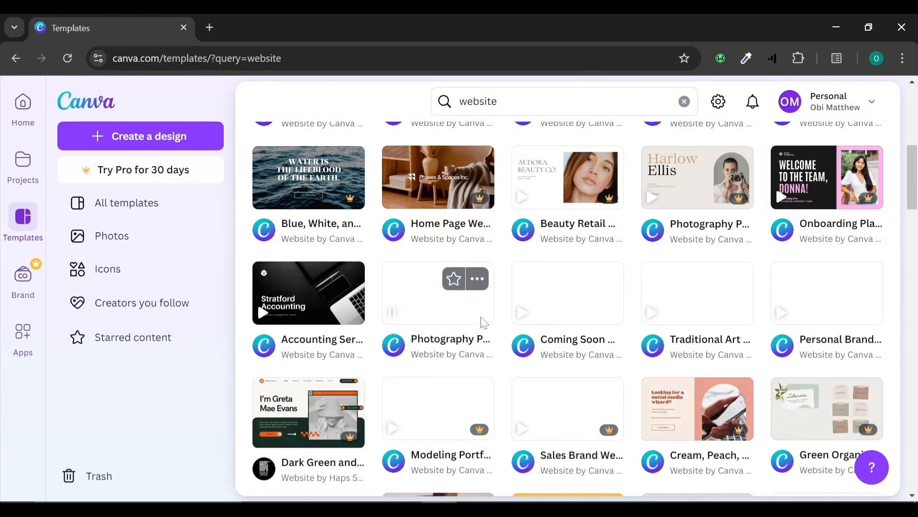
scroll(483, 323, "up", 4)
scroll(482, 323, "down", 10)
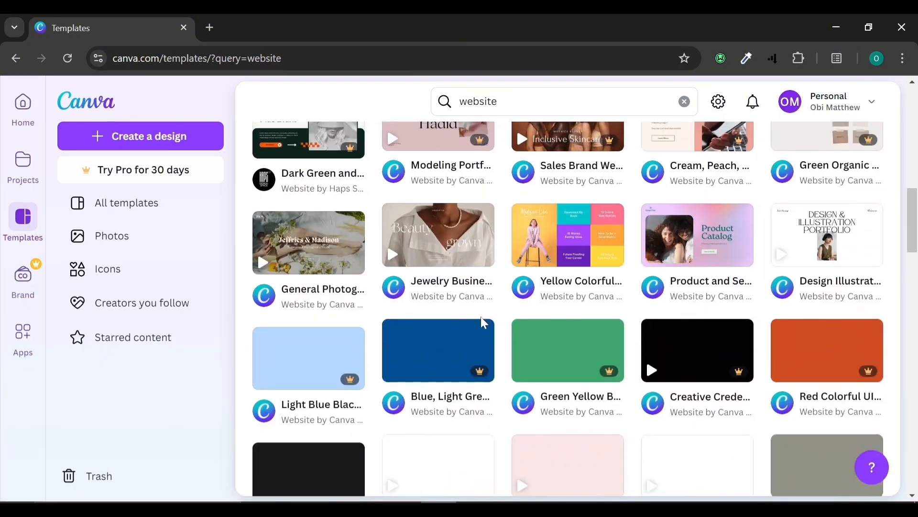
scroll(481, 318, "down", 8)
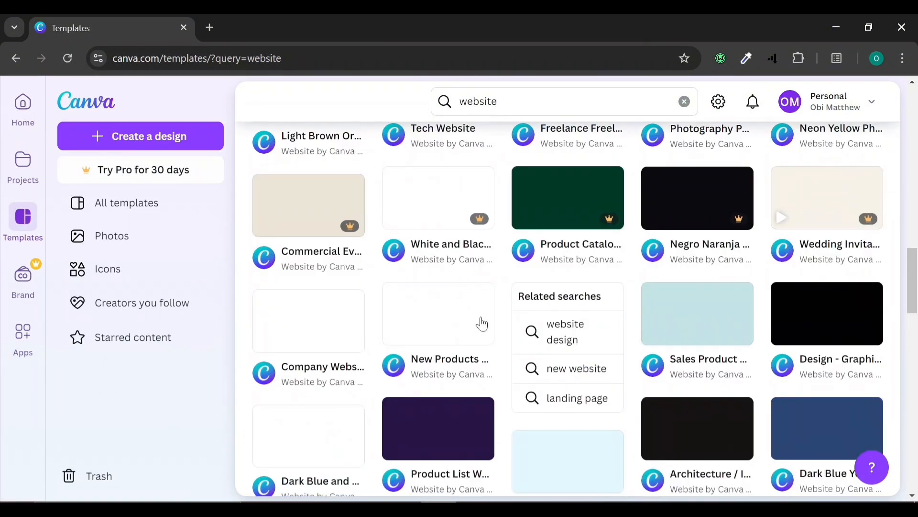
scroll(482, 325, "down", 4)
scroll(480, 318, "down", 4)
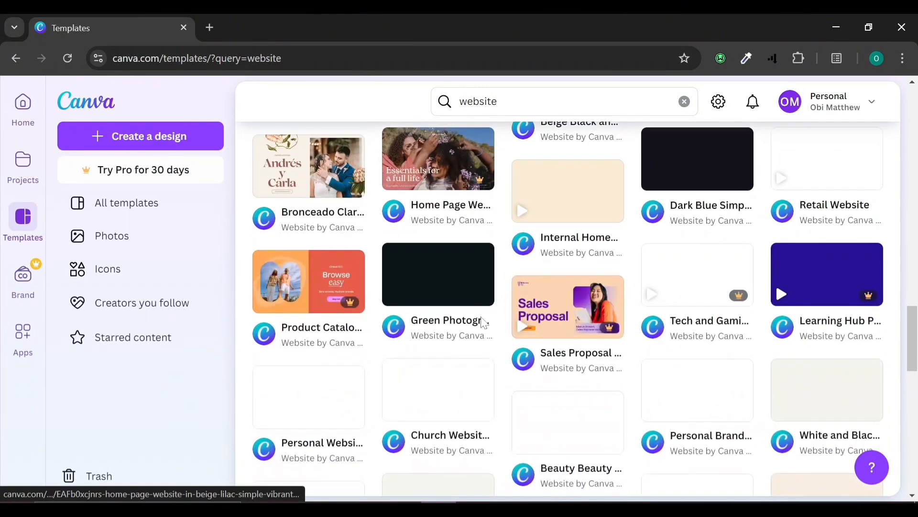
scroll(480, 318, "up", 5)
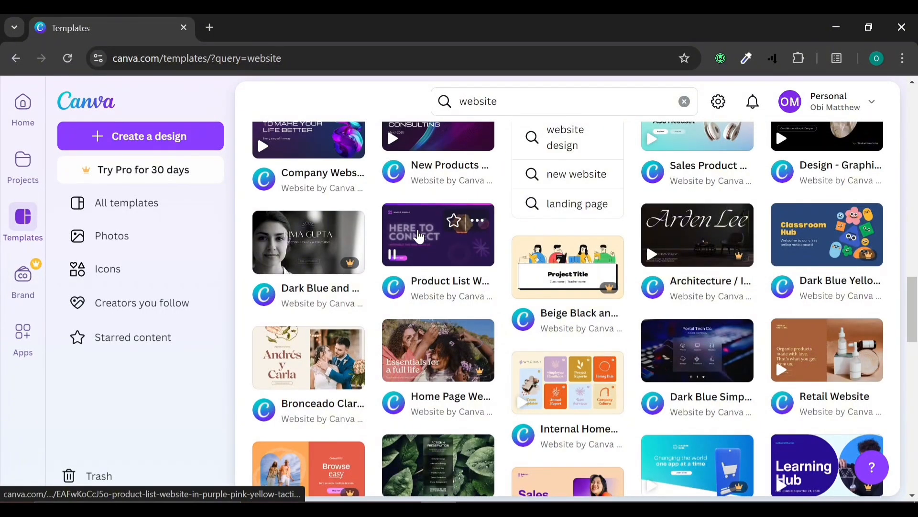
left_click(419, 236)
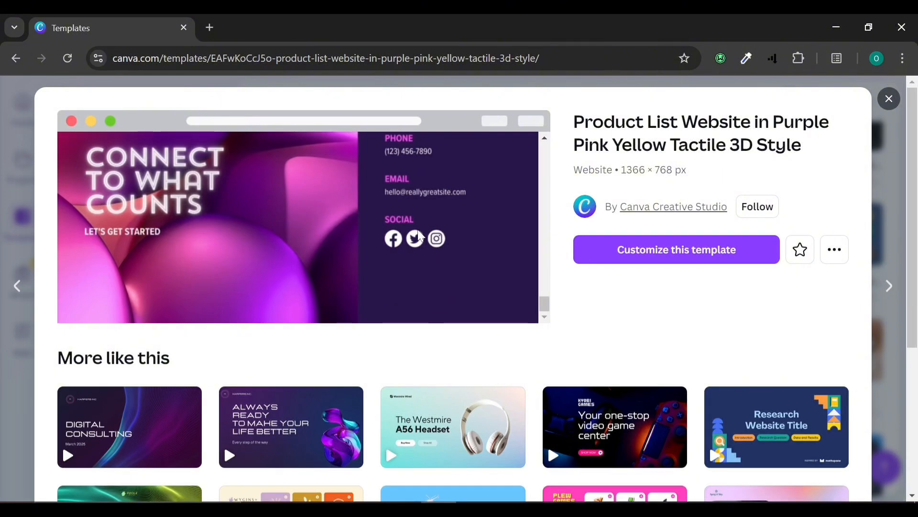
scroll(410, 335, "down", 1)
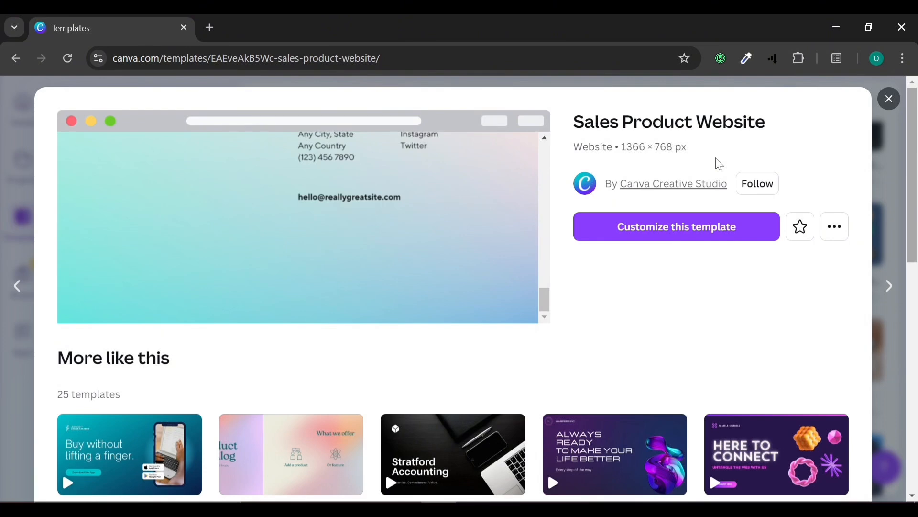
- Start customizing the Sales Product Website template and dismiss the editor's introductory tour
left_click(652, 236)
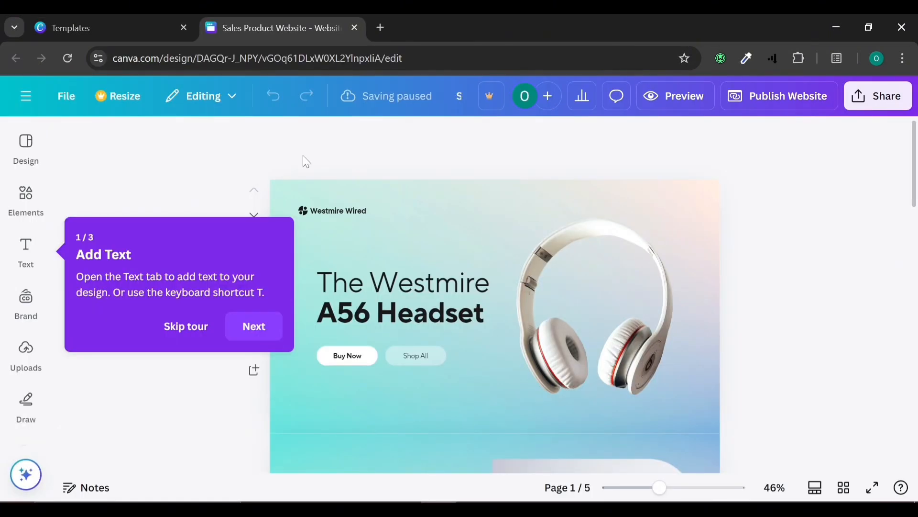
left_click(180, 327)
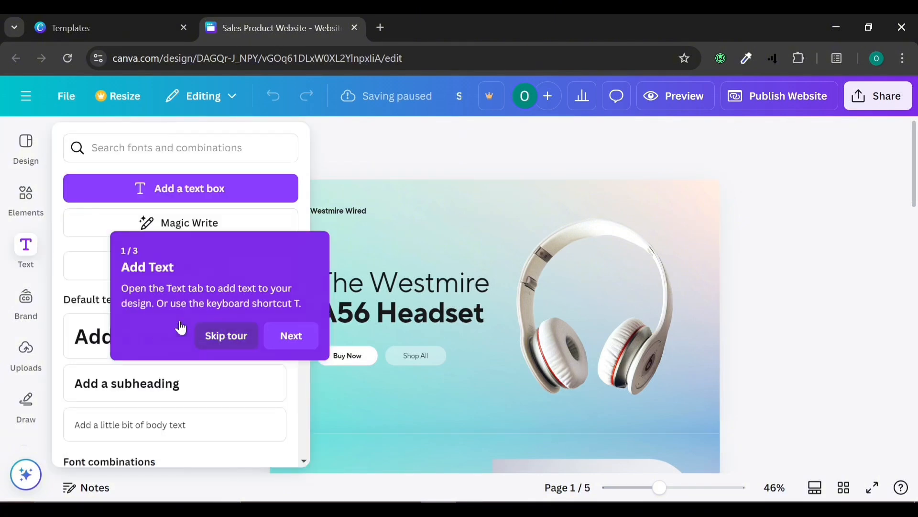
left_click(561, 174)
- Look through the template's pages, from the headset hero to the technology, shop categories and Expert Support sections
scroll(507, 287, "down", 15)
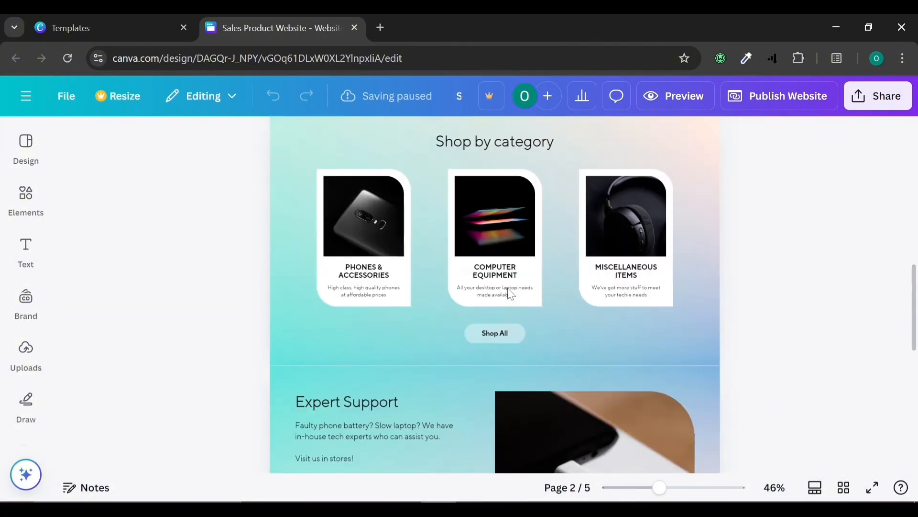
scroll(507, 288, "up", 10)
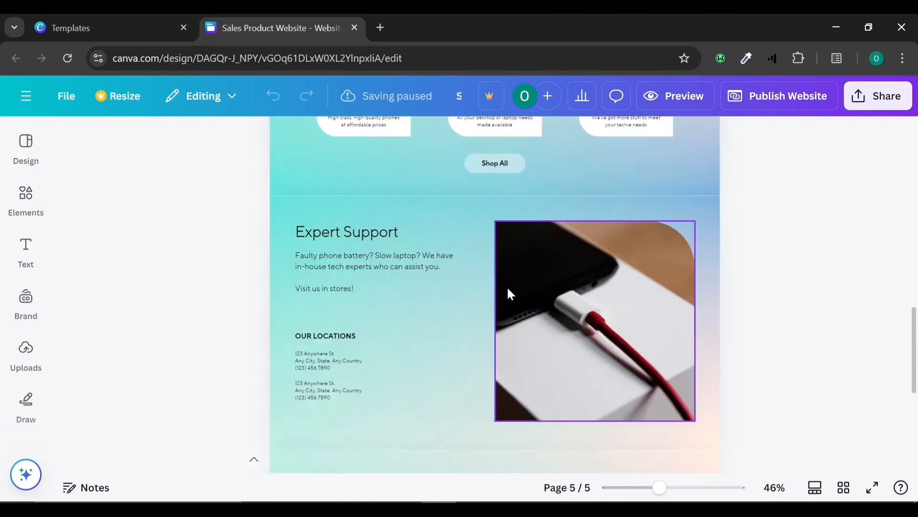
scroll(510, 293, "up", 4)
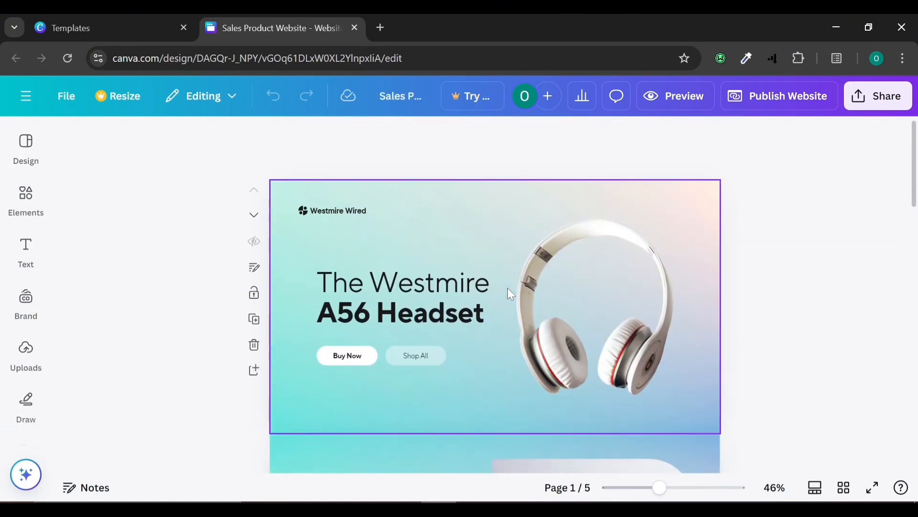
left_click(584, 271)
scroll(275, 361, "down", 5)
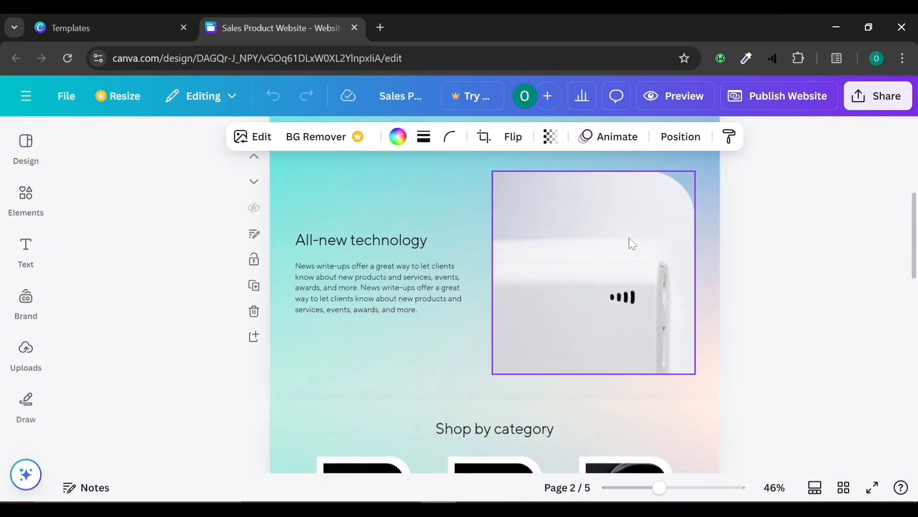
scroll(323, 283, "up", 5)
scroll(323, 279, "up", 2)
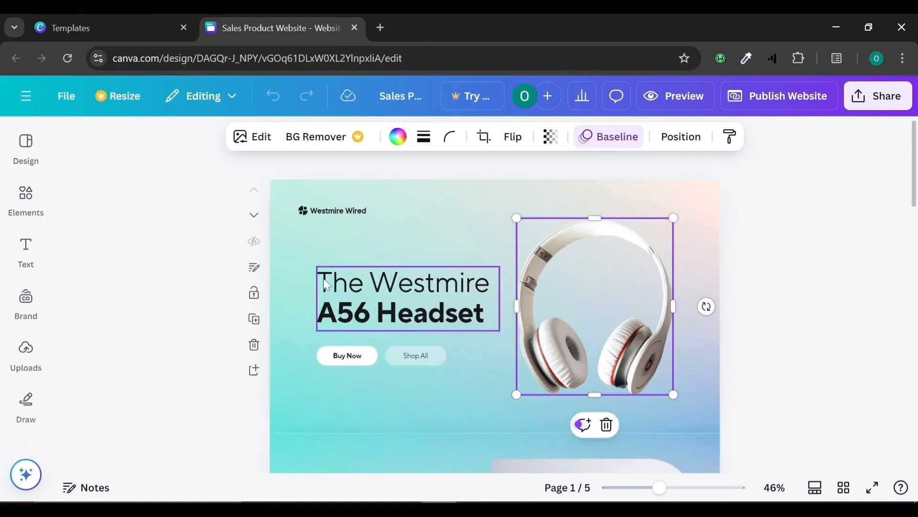
- Replace "Westmire" with "Ziflite" in the hero heading above "A56 Headset"
left_click(355, 275)
double_click(415, 292)
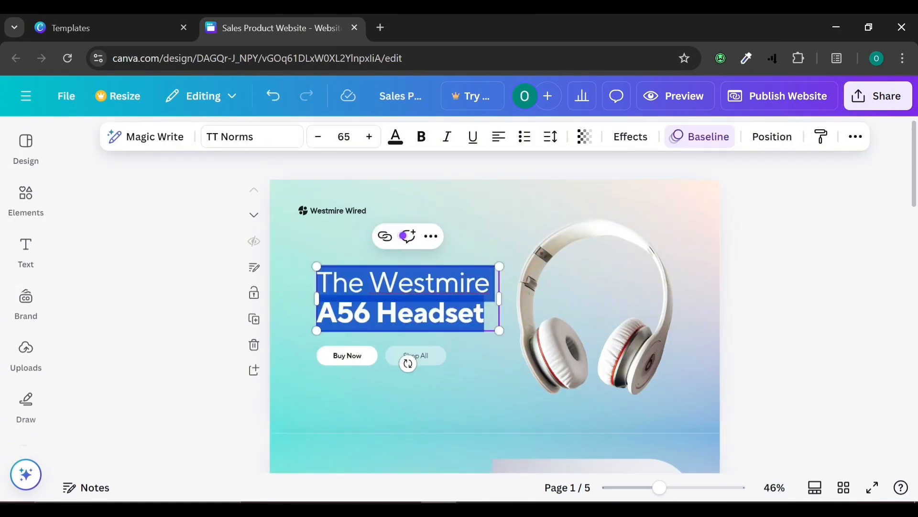
left_click(413, 313)
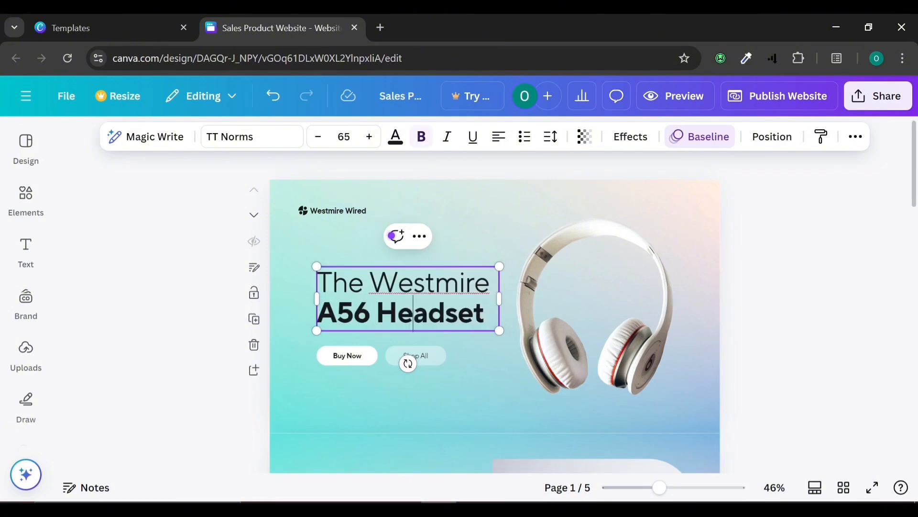
left_click_drag(490, 282, 369, 281)
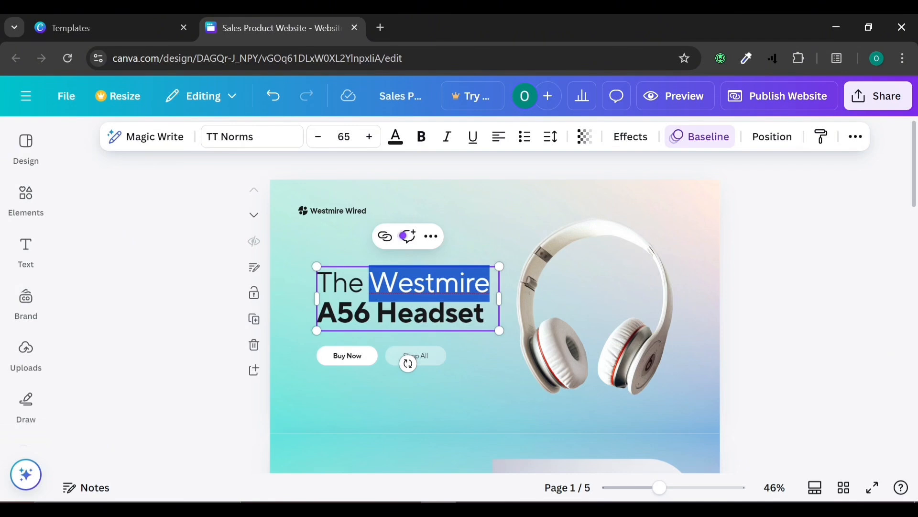
type("Ziflite ")
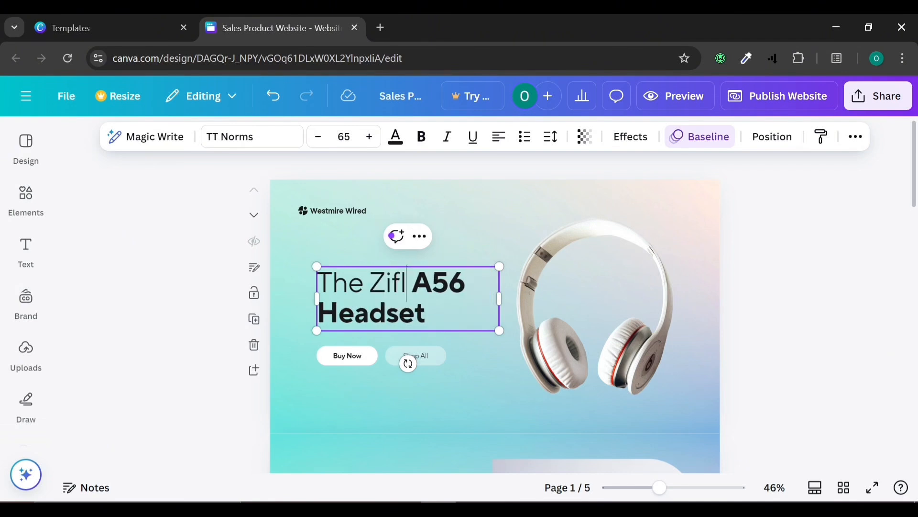
type("2")
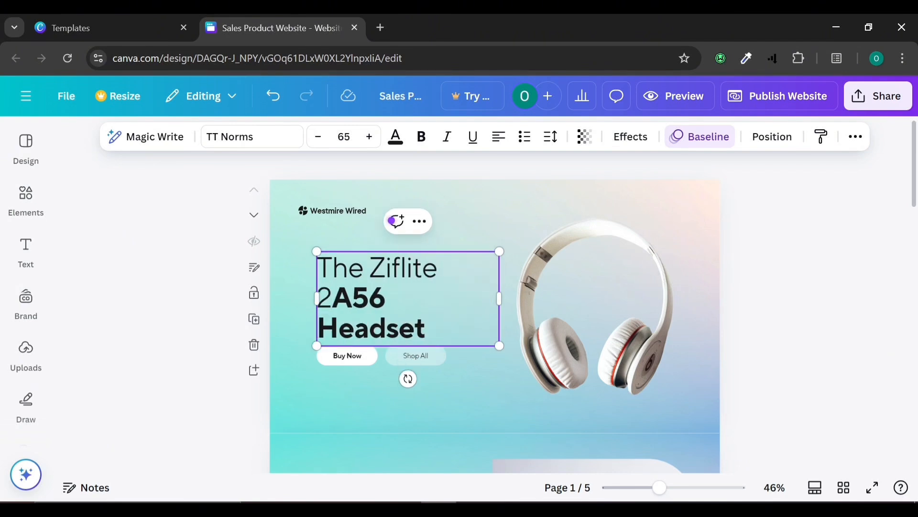
left_click(393, 299)
mouse_move(501, 298)
left_mouse_down()
mouse_move(517, 302)
mouse_move(467, 302)
mouse_move(485, 301)
left_mouse_up()
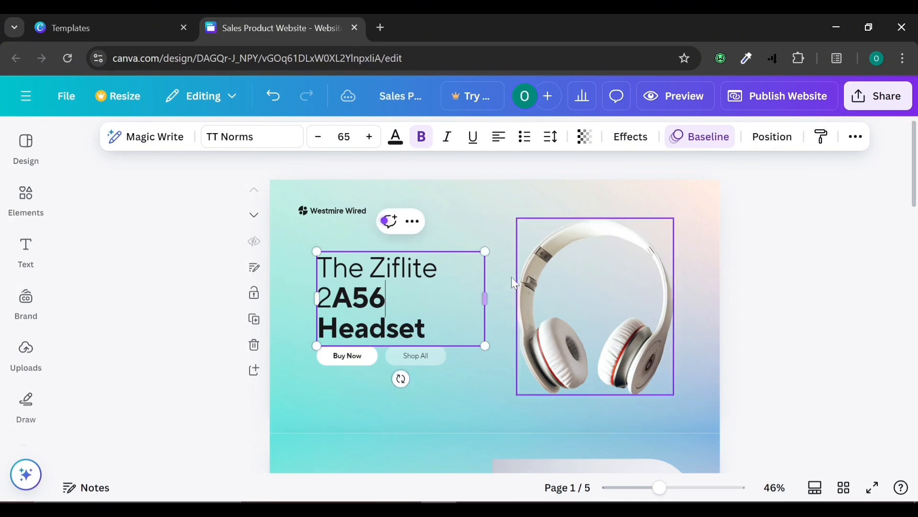
left_click(267, 98)
left_click(265, 102)
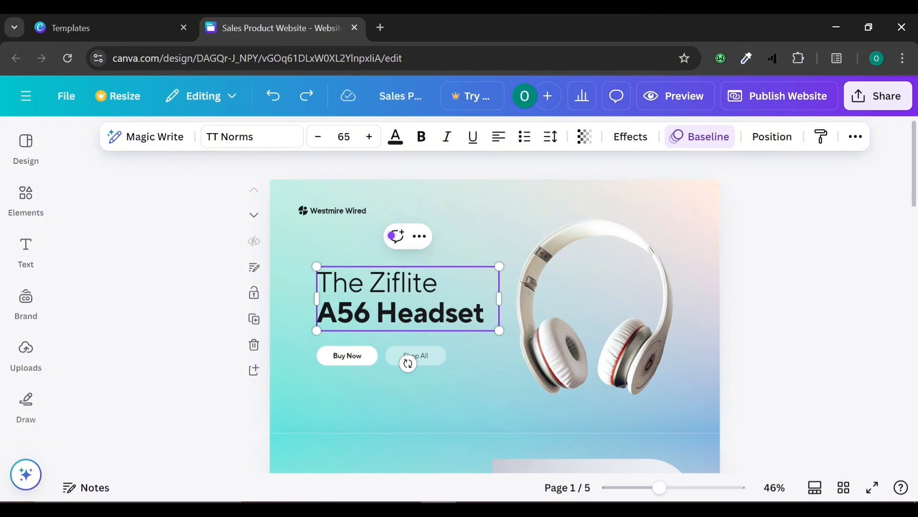
- Inspect the hero section's headset picture and its Buy Now and Shop All buttons, ending with Buy Now selected
left_click(633, 323)
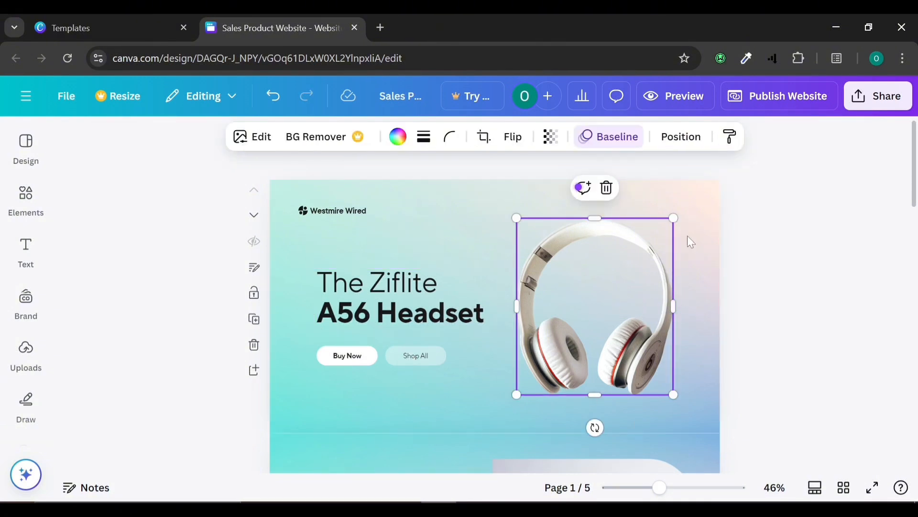
left_click(334, 358)
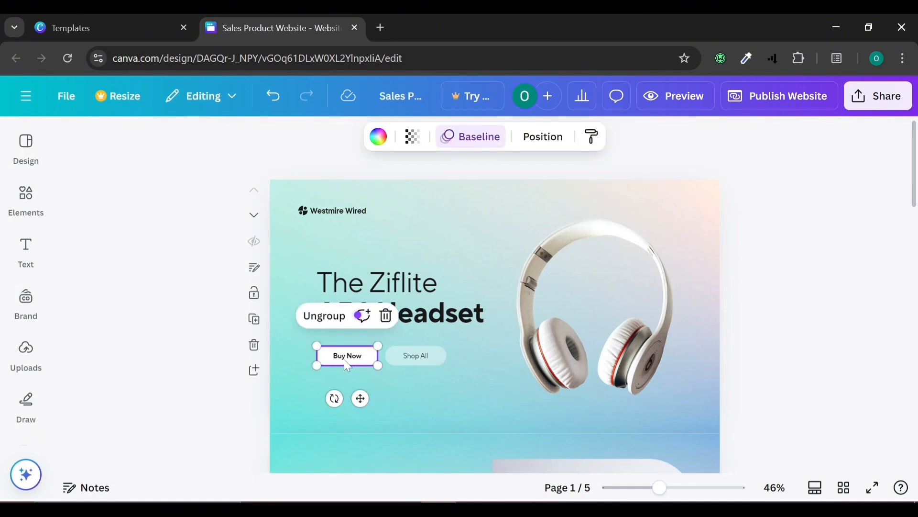
left_click(434, 357)
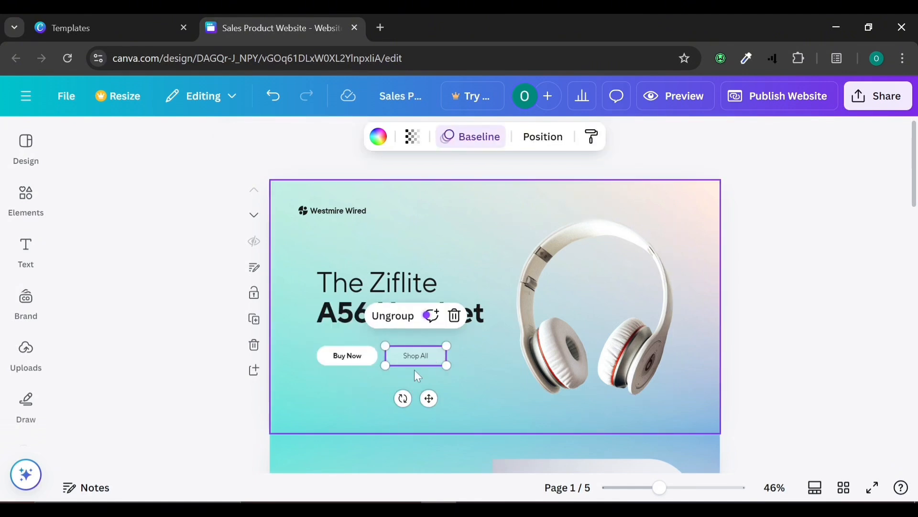
left_click(352, 357)
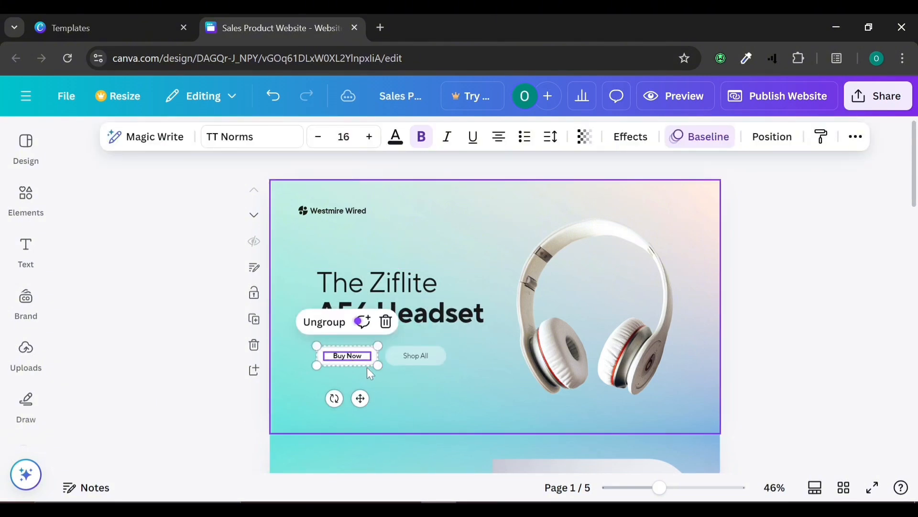
double_click(367, 357)
left_click(432, 368)
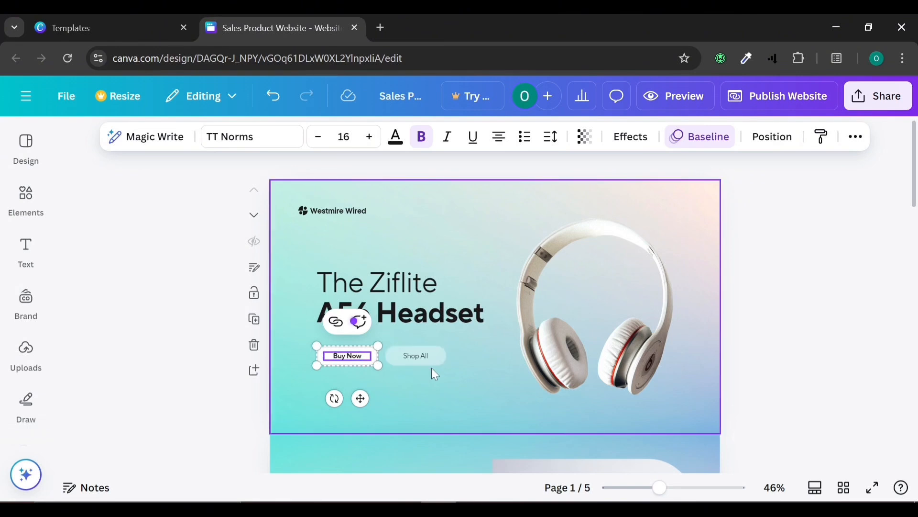
left_click(371, 361)
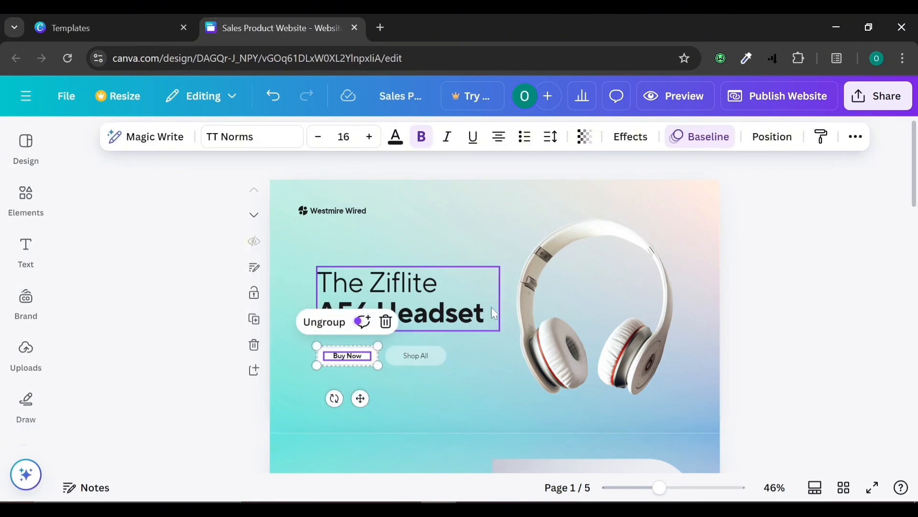
left_click(360, 364)
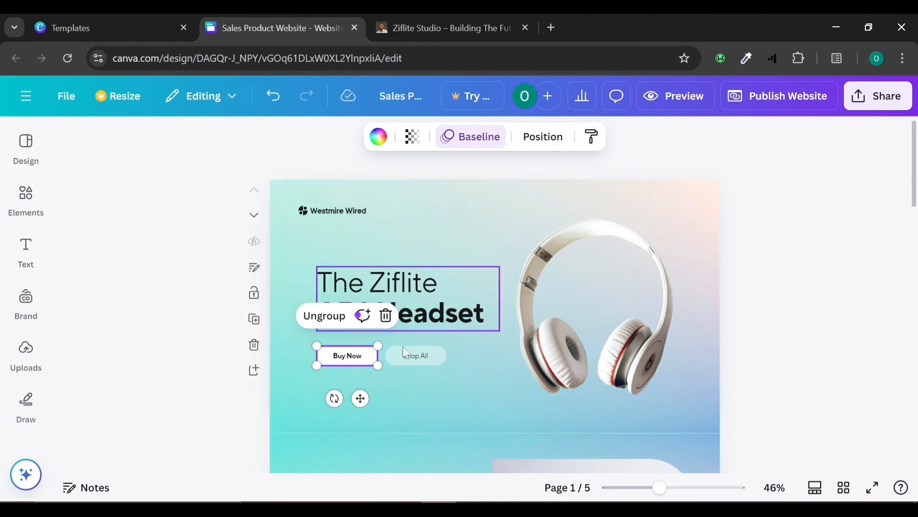
- Link the hero section's Buy Now button text to the page "3 - Products"
right_click(349, 362)
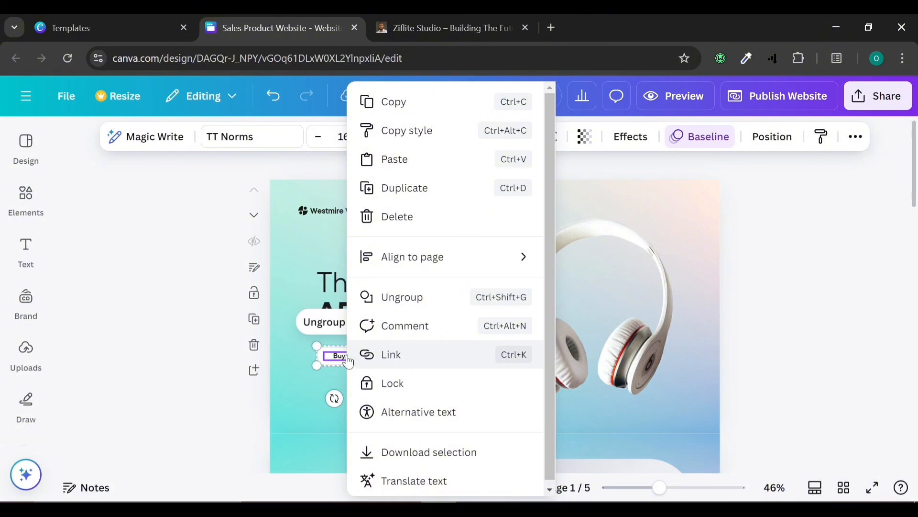
left_click(378, 359)
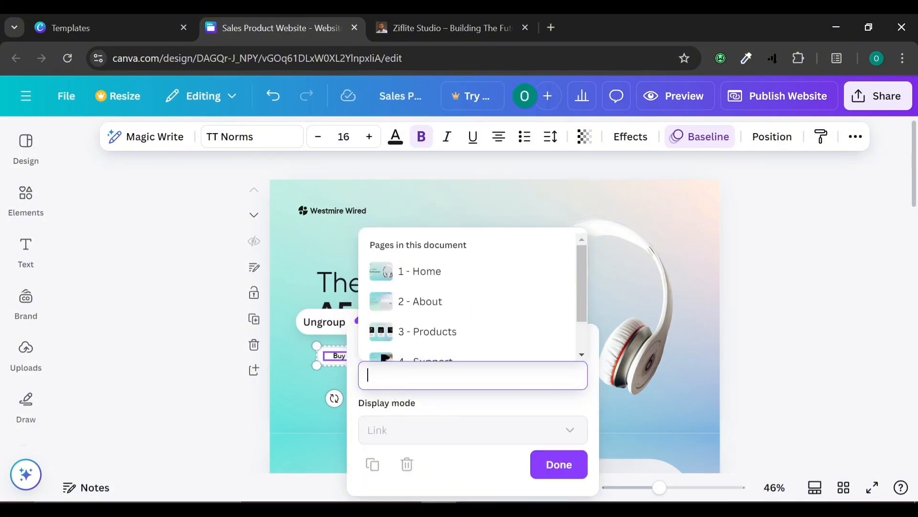
scroll(437, 297, "down", 2)
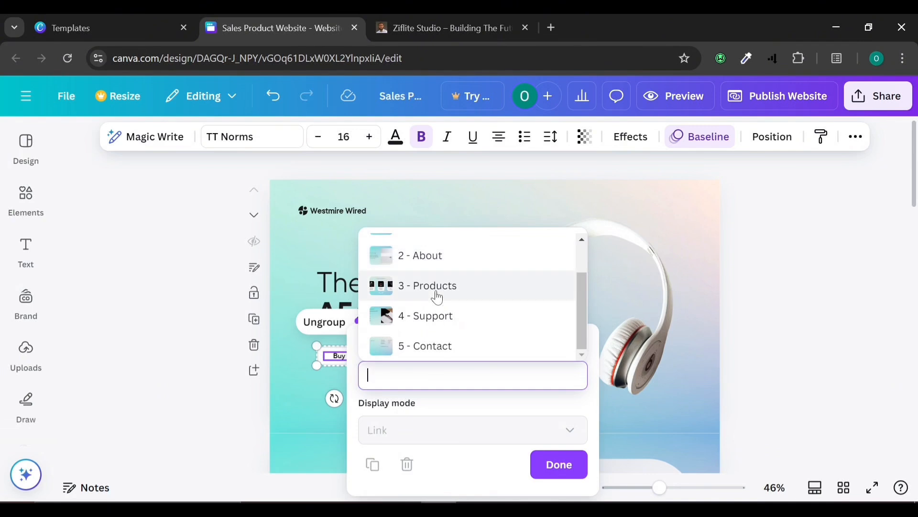
scroll(436, 297, "up", 2)
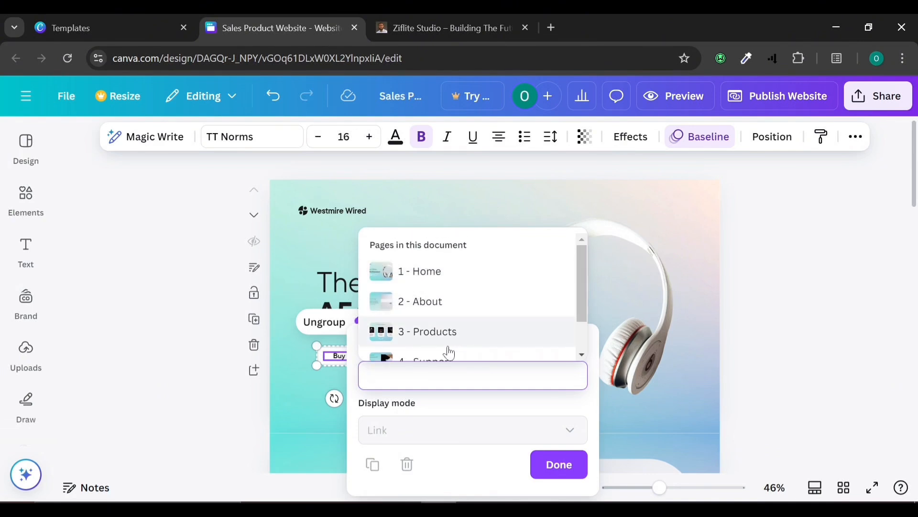
scroll(448, 353, "down", 2)
scroll(440, 349, "up", 2)
left_click(398, 343)
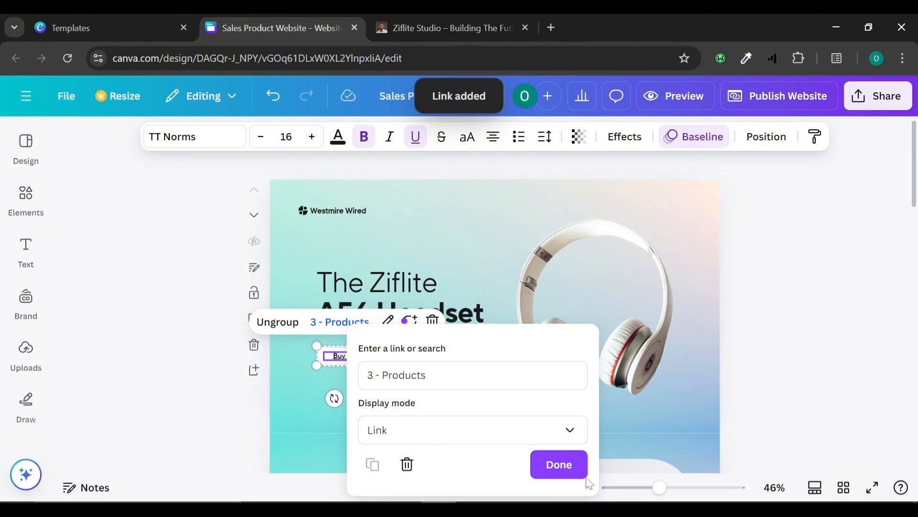
left_click(557, 464)
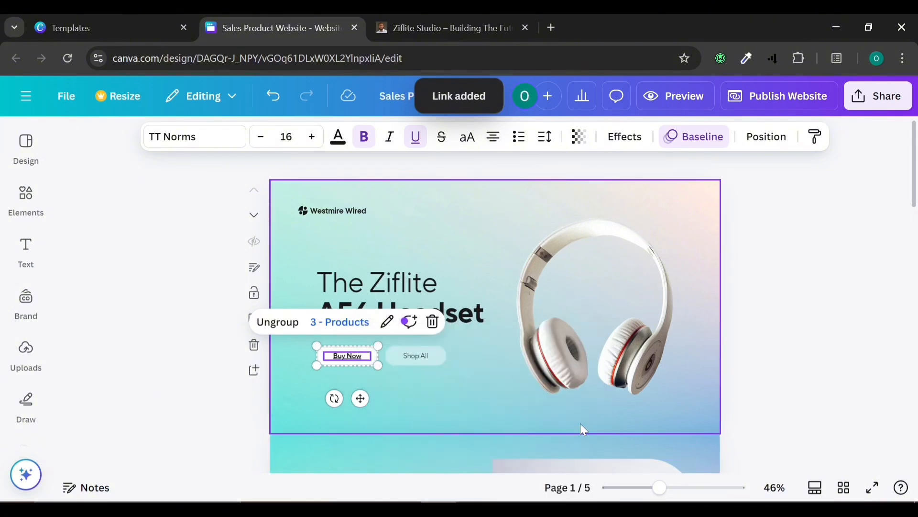
double_click(334, 353)
- Examine the page link options for the Shop All button text below the Shop by category cards, leaving it unlinked
scroll(514, 418, "down", 5)
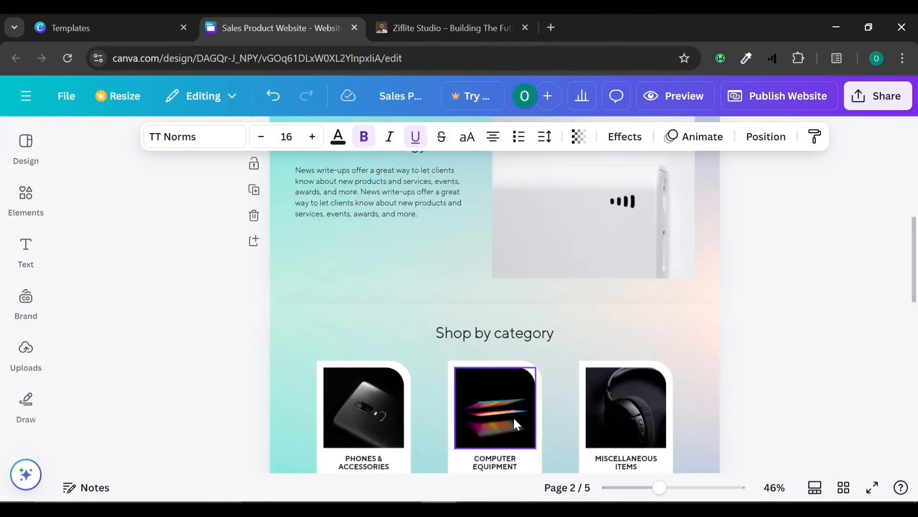
scroll(514, 418, "down", 2)
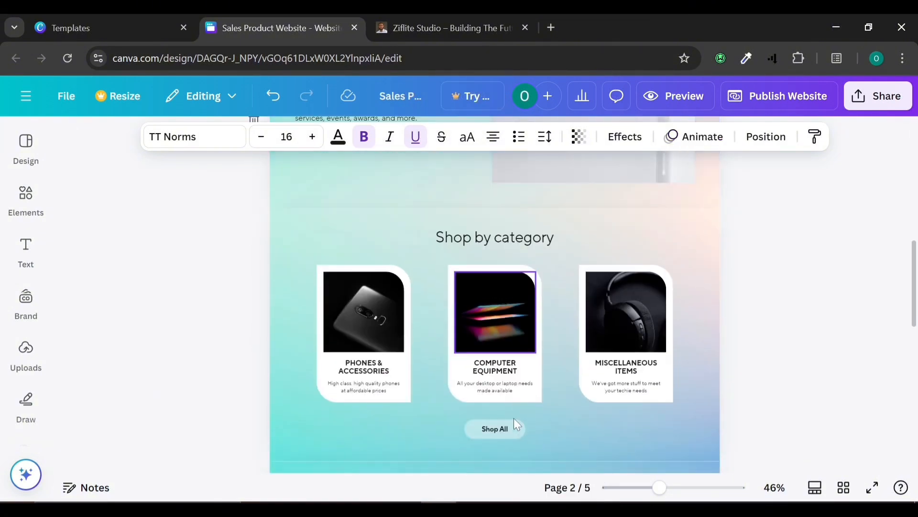
left_click(495, 435)
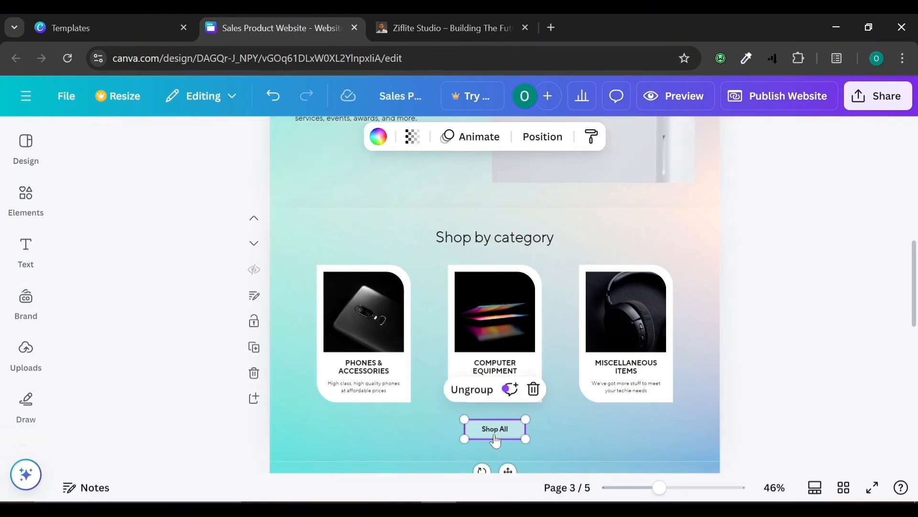
right_click(495, 437)
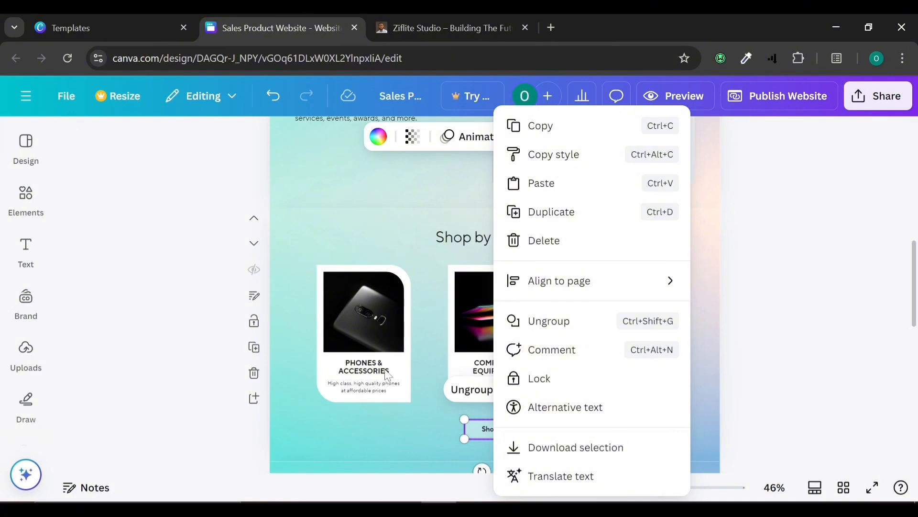
left_click(413, 323)
scroll(413, 323, "down", 4)
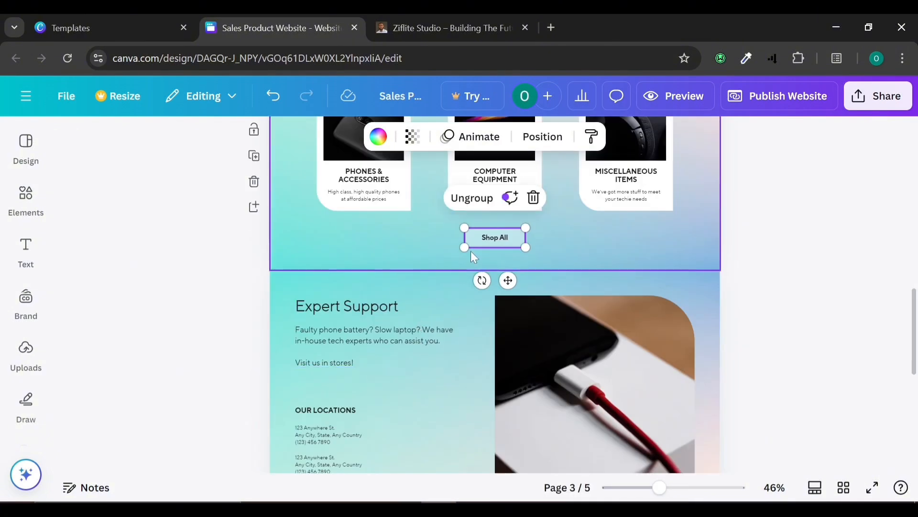
right_click(489, 237)
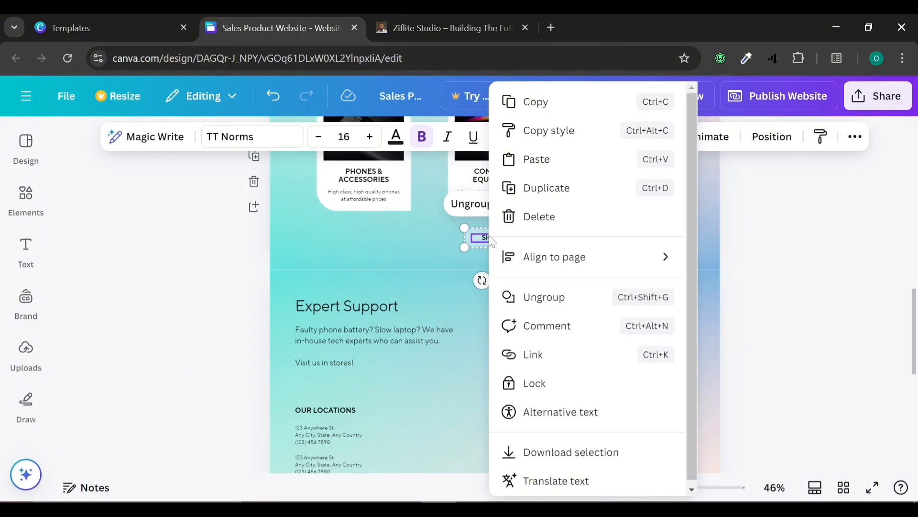
left_click(550, 366)
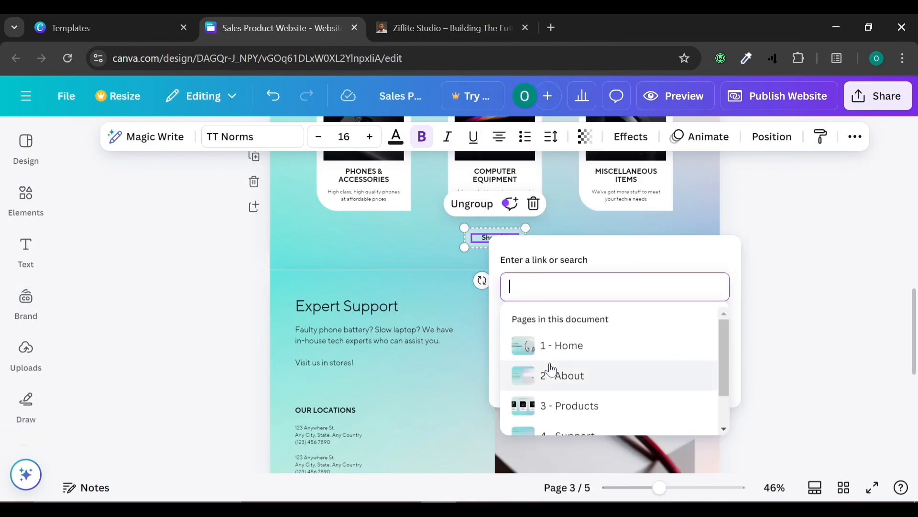
scroll(551, 368, "down", 2)
scroll(551, 368, "up", 2)
left_click(618, 260)
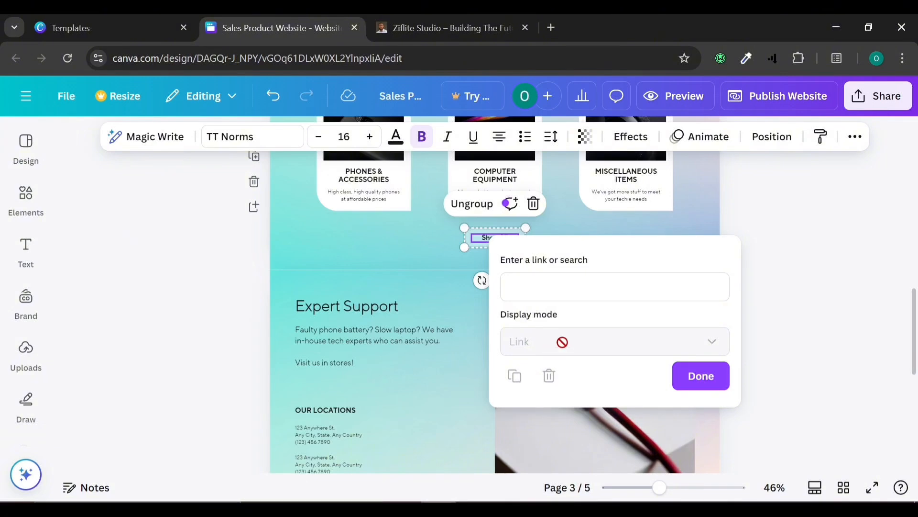
left_click(615, 287)
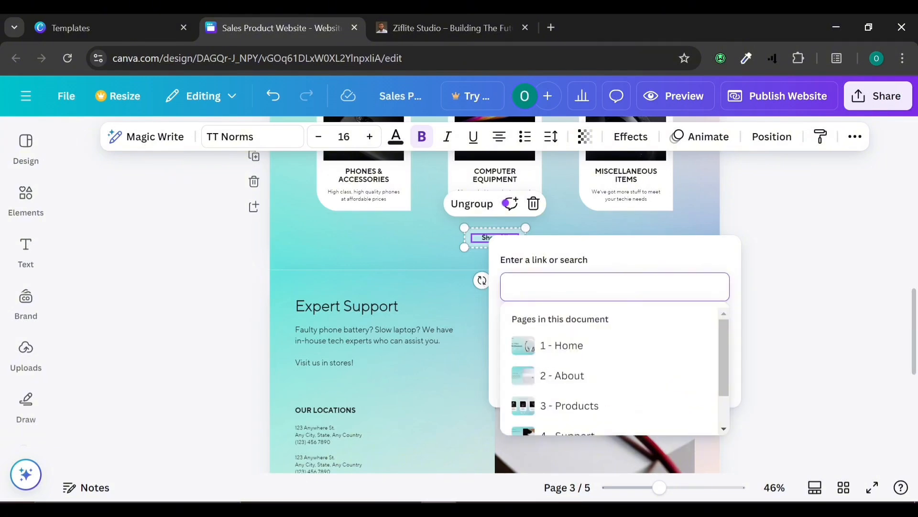
left_click(308, 241)
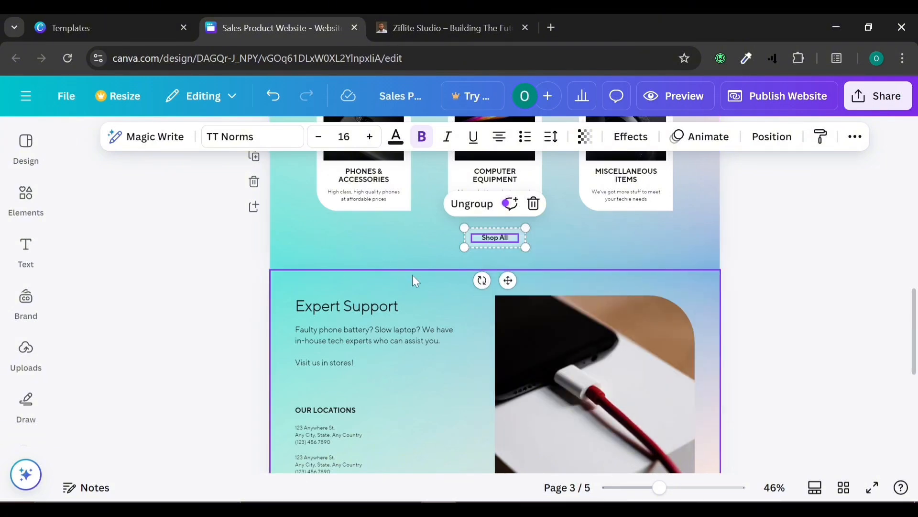
- Look over the pages down to Connect with us and examine the link options for the "The Ziflite A56 Headset" heading
scroll(412, 274, "down", 5)
scroll(412, 275, "down", 2)
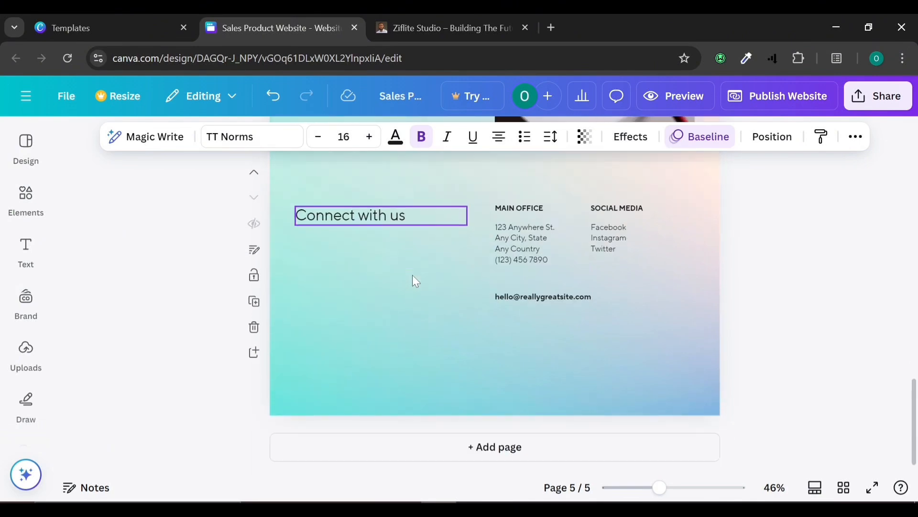
scroll(412, 274, "up", 3)
scroll(412, 275, "down", 3)
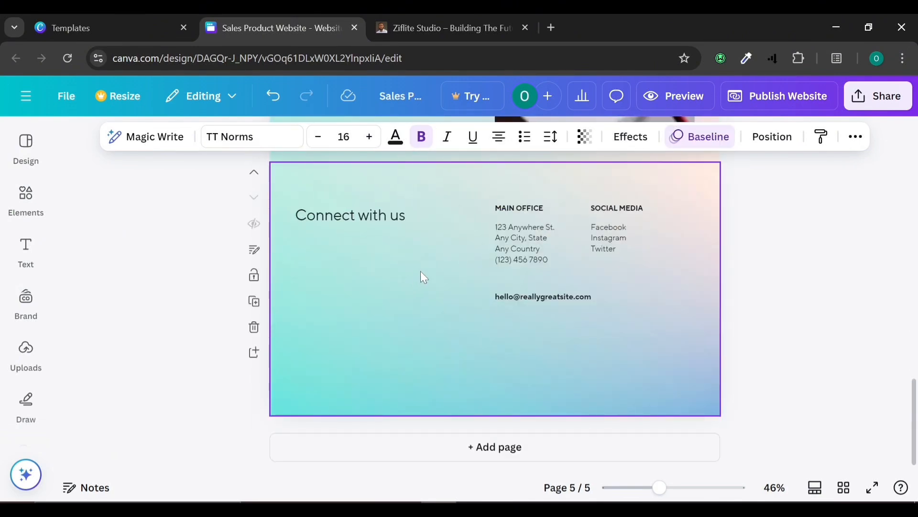
scroll(420, 273, "up", 10)
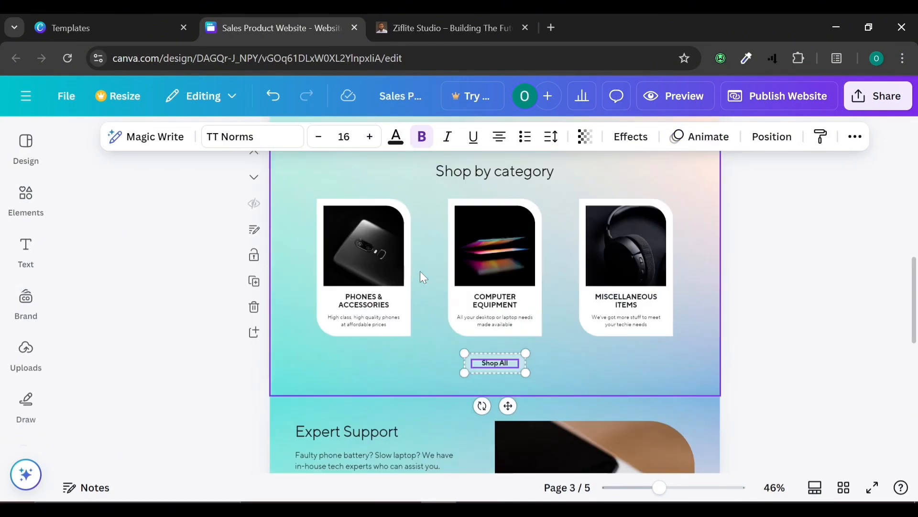
scroll(420, 271, "up", 8)
left_click(421, 276)
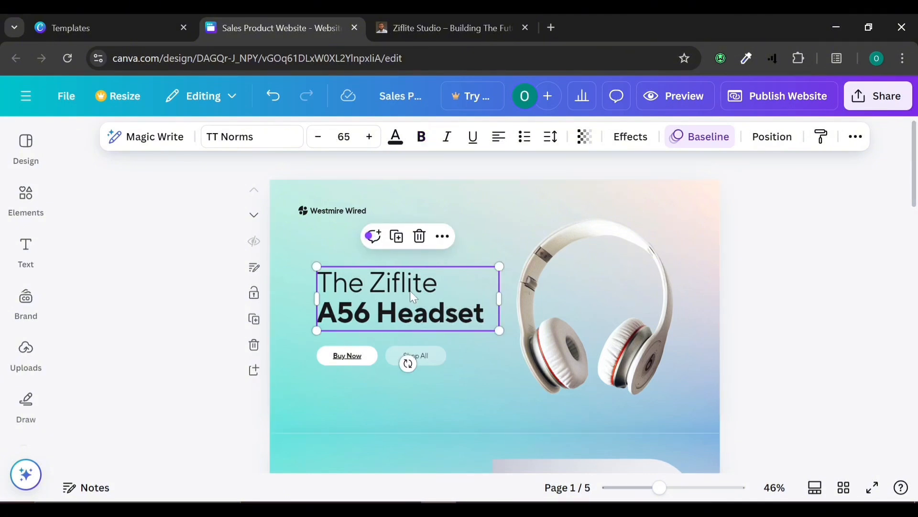
left_click(858, 140)
left_click(856, 138)
right_click(383, 308)
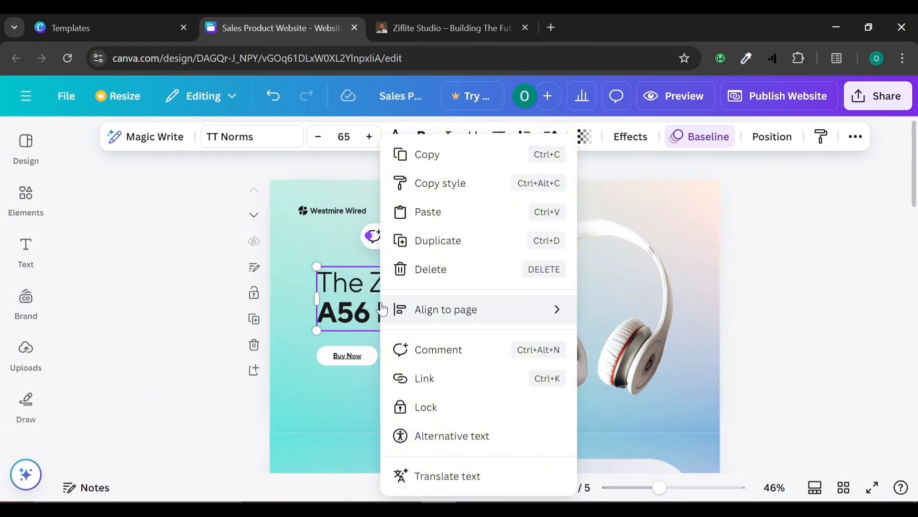
left_click(458, 385)
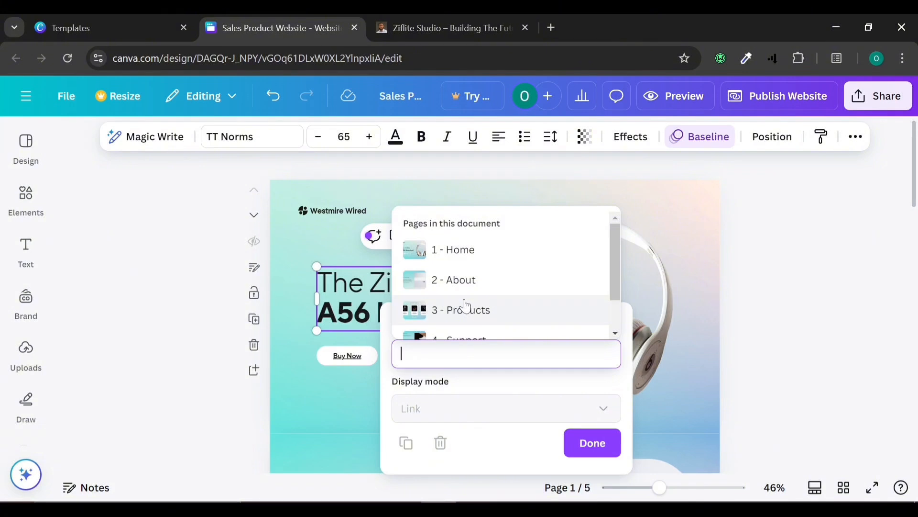
scroll(464, 305, "down", 2)
left_click(311, 240)
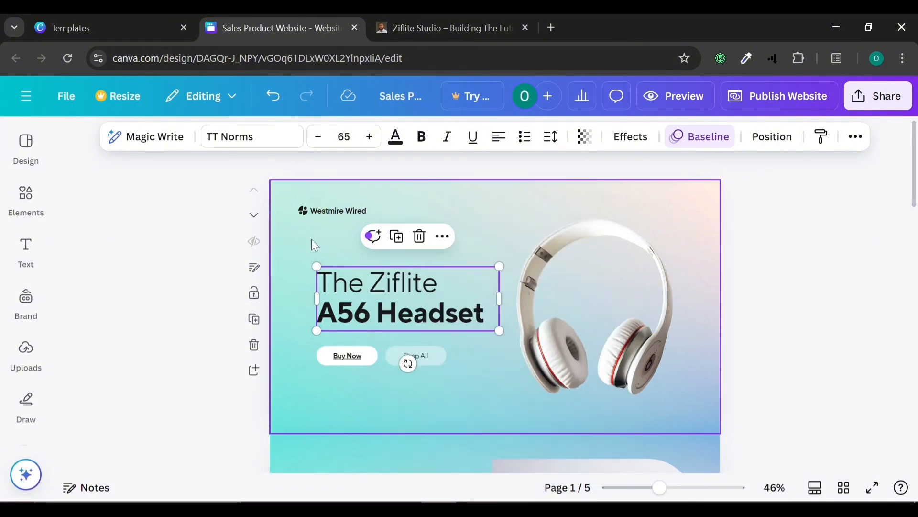
- Upload the images "ziflite logo light smallest" and "ziflite logo smallest" from the logo folder
left_click(333, 210)
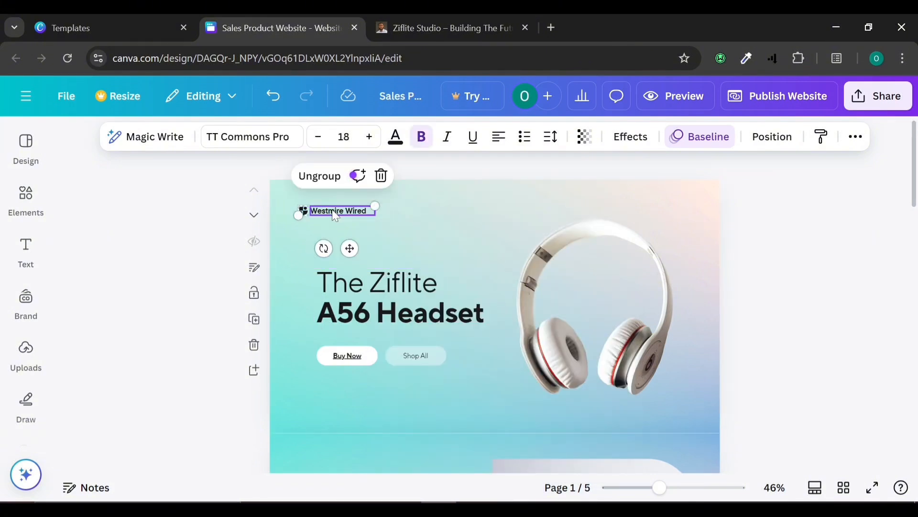
left_click(308, 230)
left_click(330, 214)
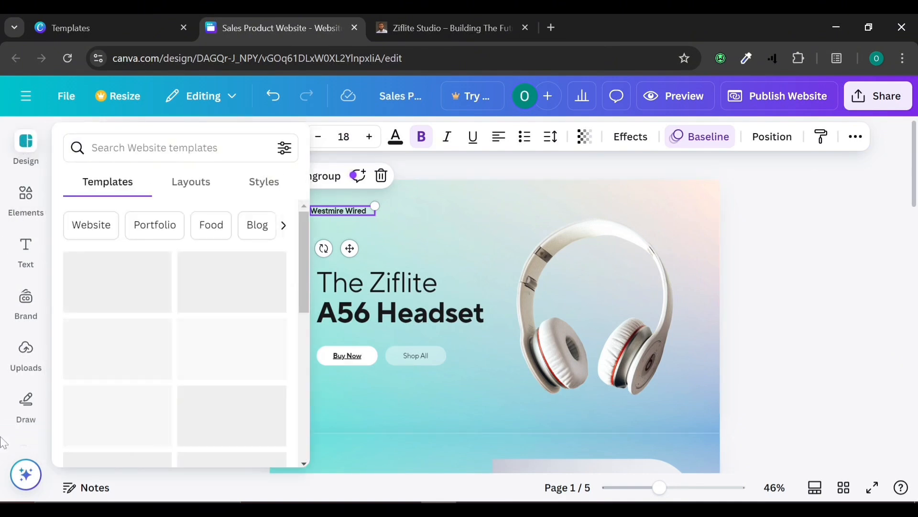
left_click(26, 352)
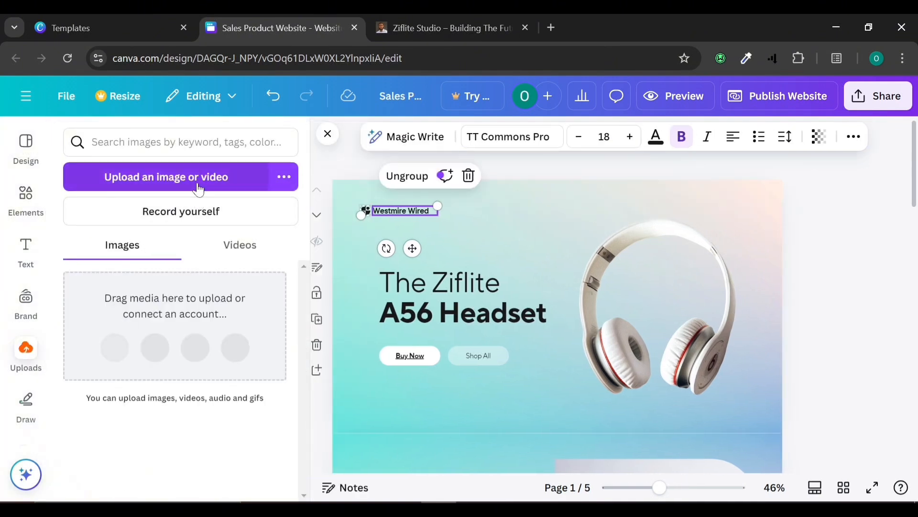
left_click(198, 190)
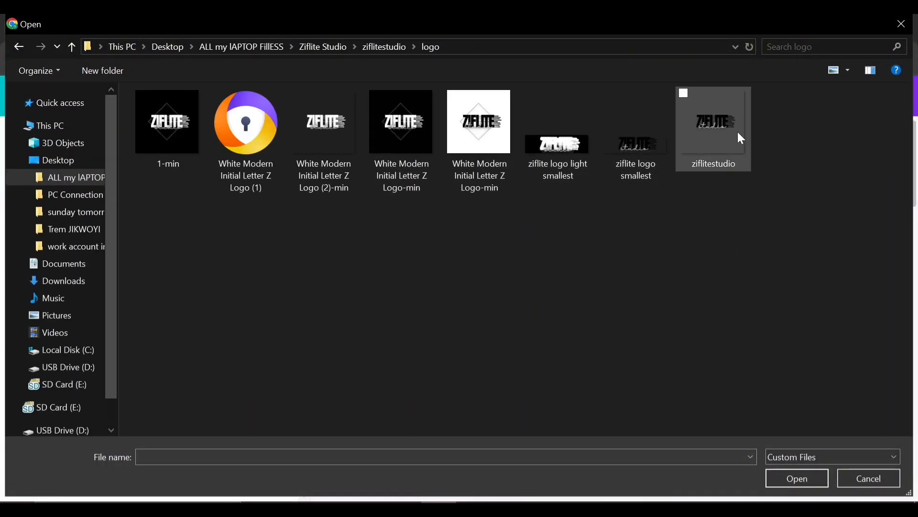
double_click(581, 152)
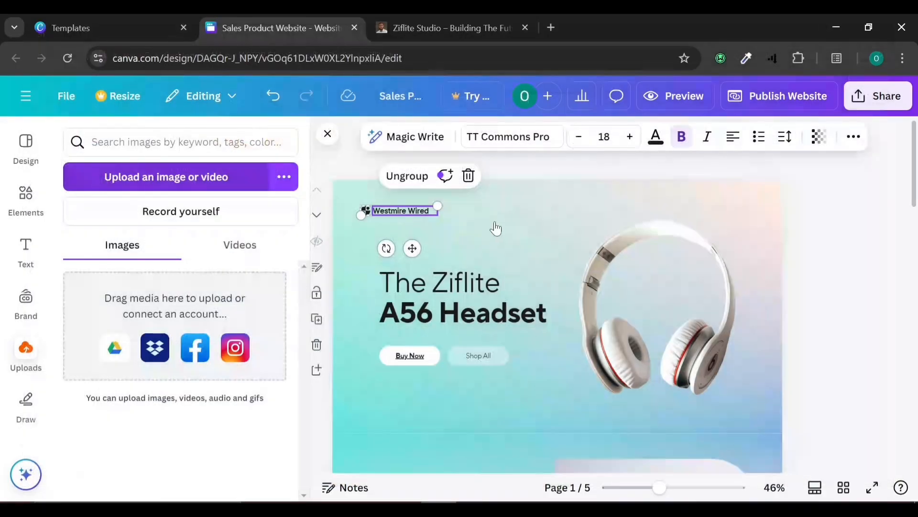
left_click(221, 178)
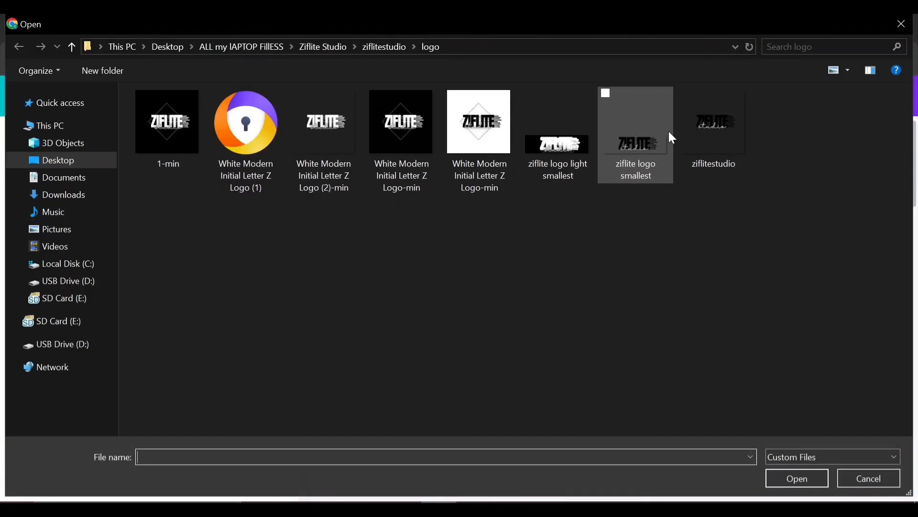
left_click(669, 135)
double_click(672, 138)
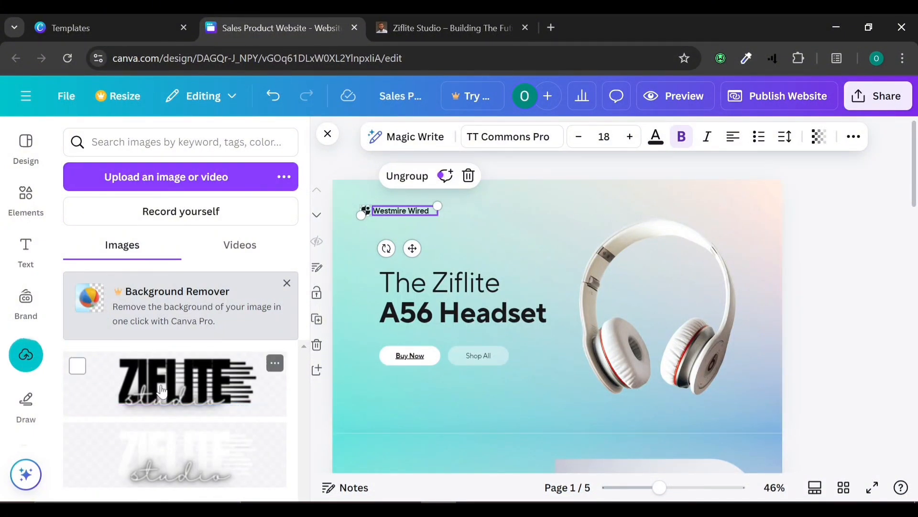
- Try the dark Ziflite Studio logo over the hero header, remove it, and delete the "Westmire Wired" text with its icon
left_click_drag(162, 390, 420, 223)
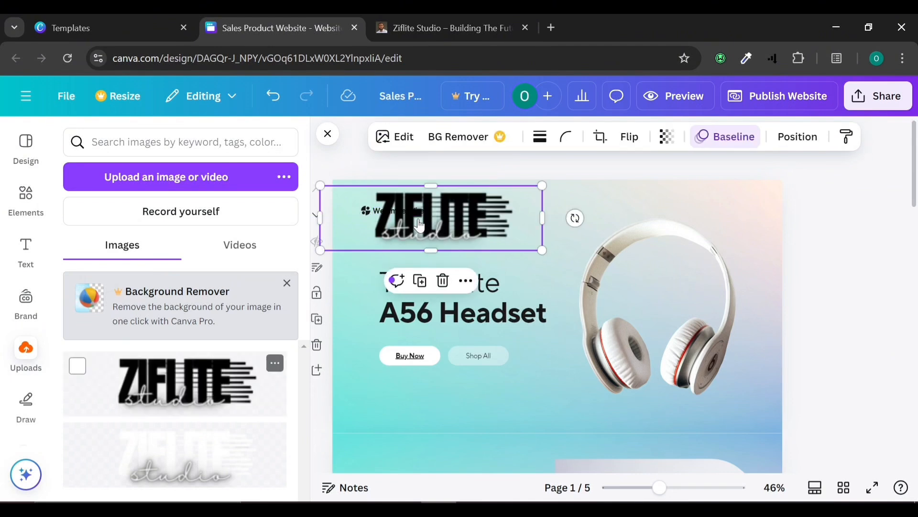
key("Delete")
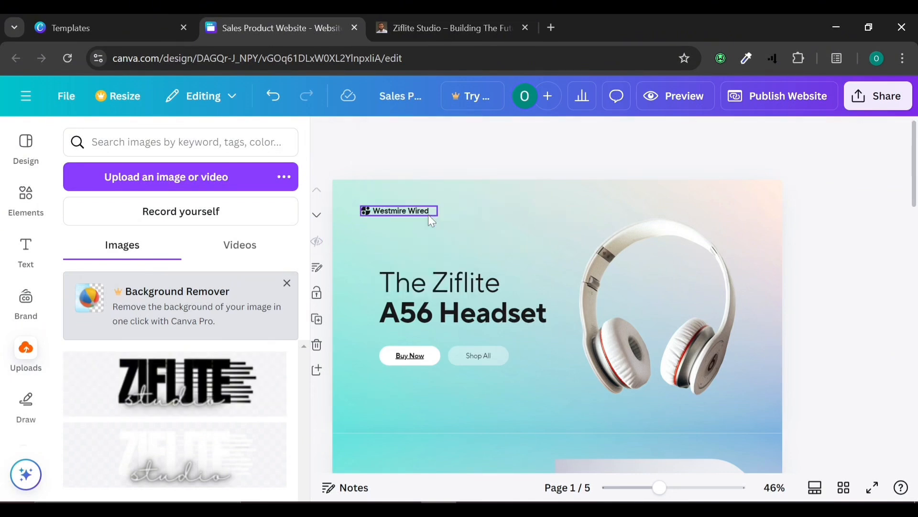
left_click(422, 207)
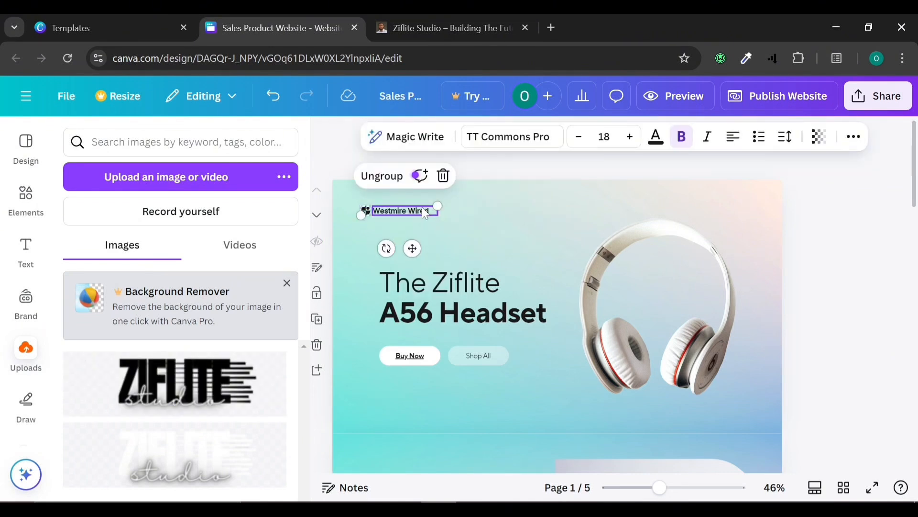
key("Delete")
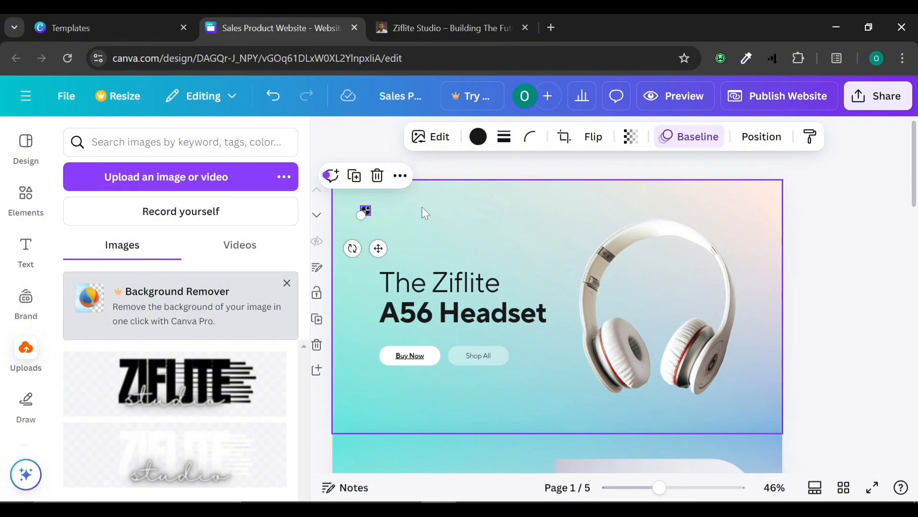
key("Delete")
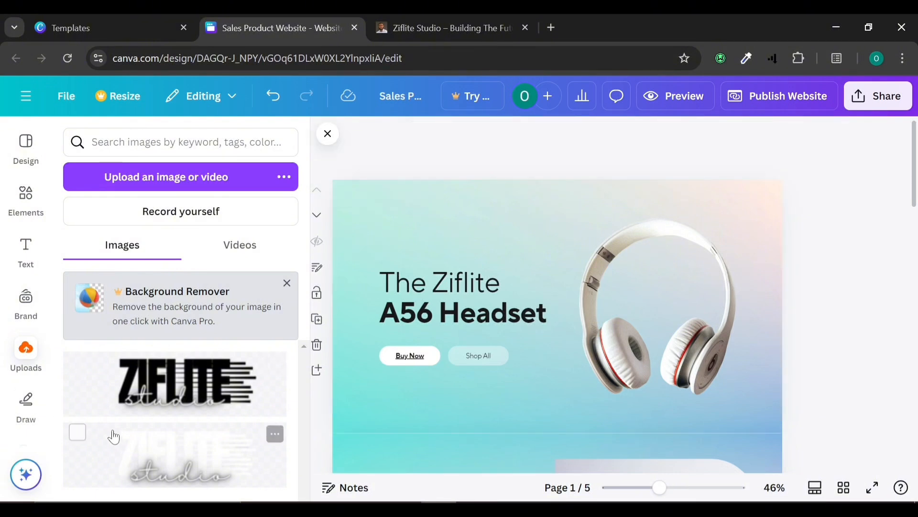
- Add the dark Ziflite Studio logo to the hero page and shrink it into the page's upper-left corner
left_click_drag(173, 388, 464, 227)
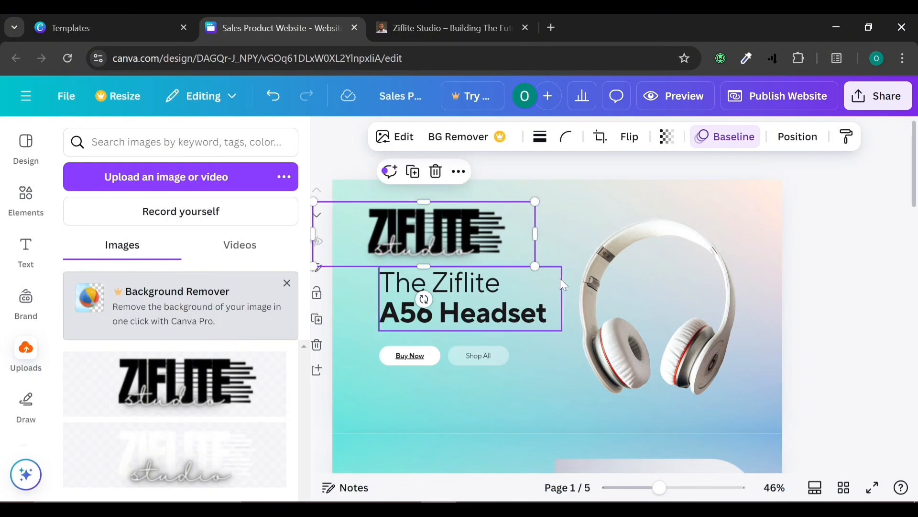
left_click_drag(535, 266, 388, 213)
left_click(463, 222)
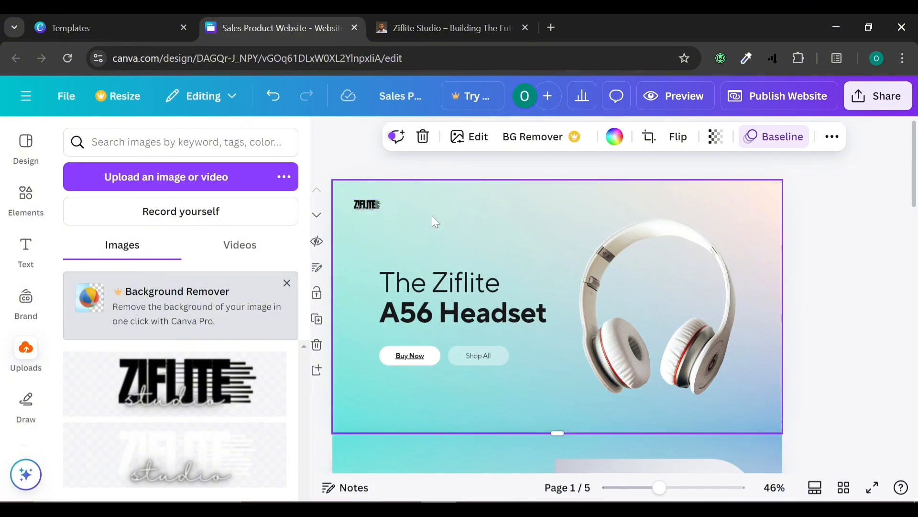
- Link the hero page's Shop All text to the page "5 - Contact"
scroll(531, 302, "down", 4)
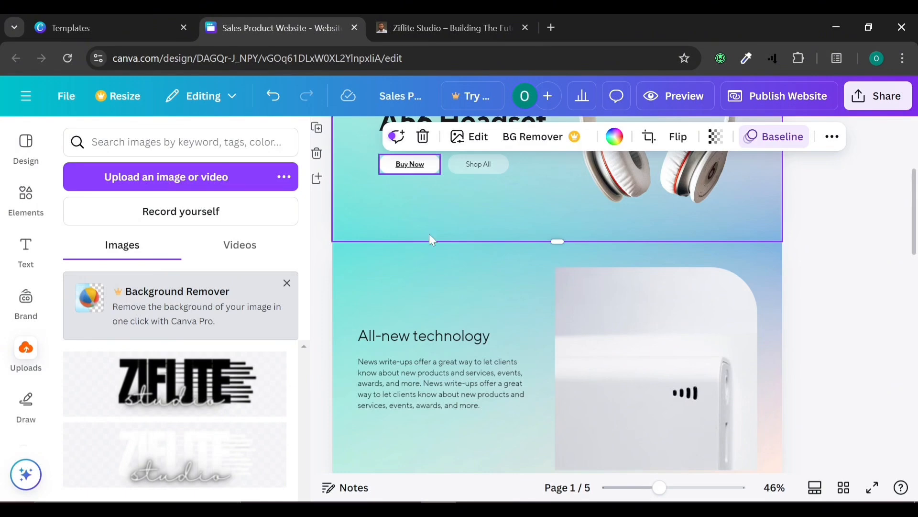
scroll(452, 285, "down", 8)
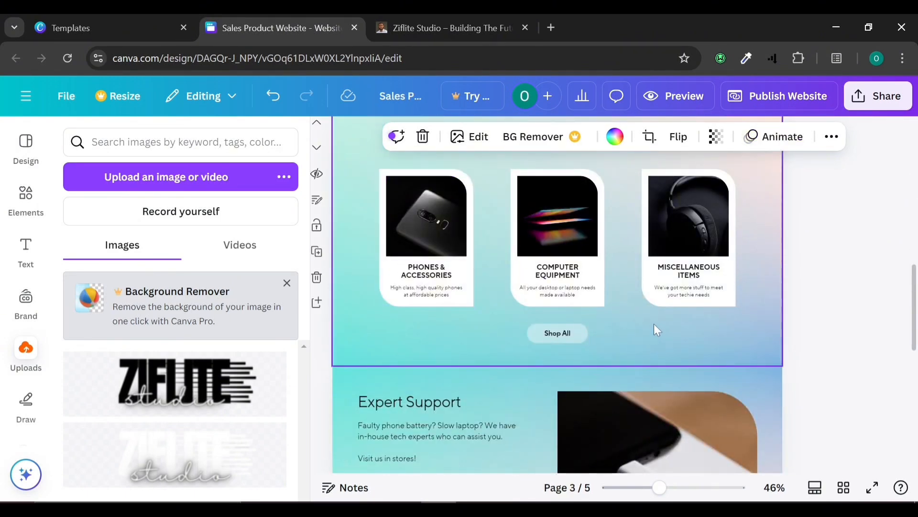
scroll(581, 304, "down", 5)
scroll(581, 304, "up", 15)
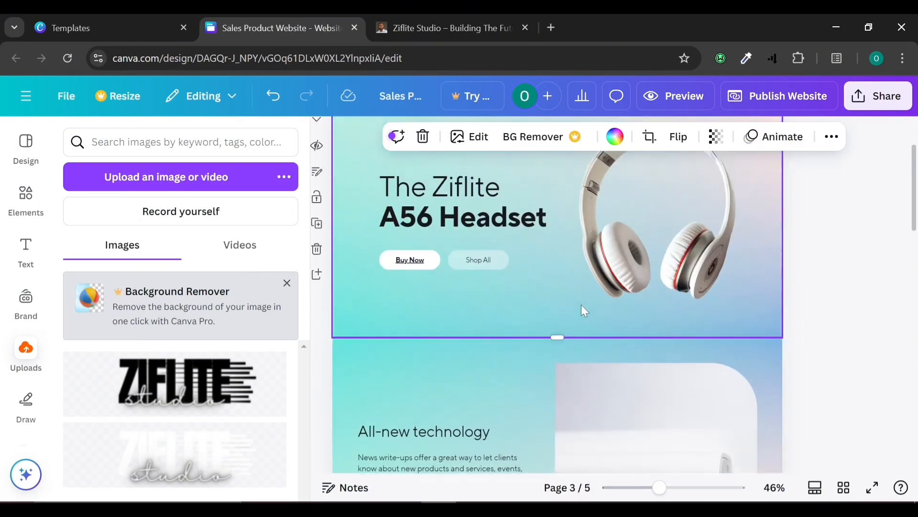
left_click(498, 359)
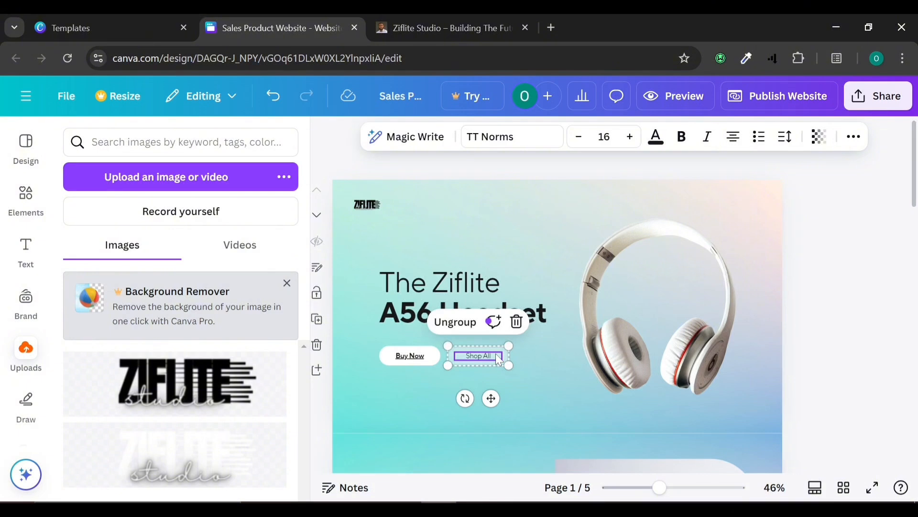
right_click(498, 359)
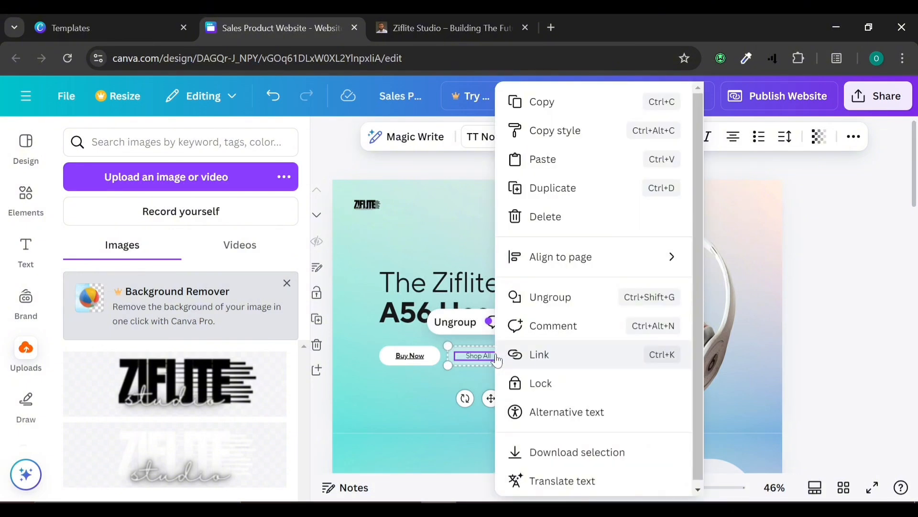
left_click(549, 365)
scroll(570, 323, "down", 1)
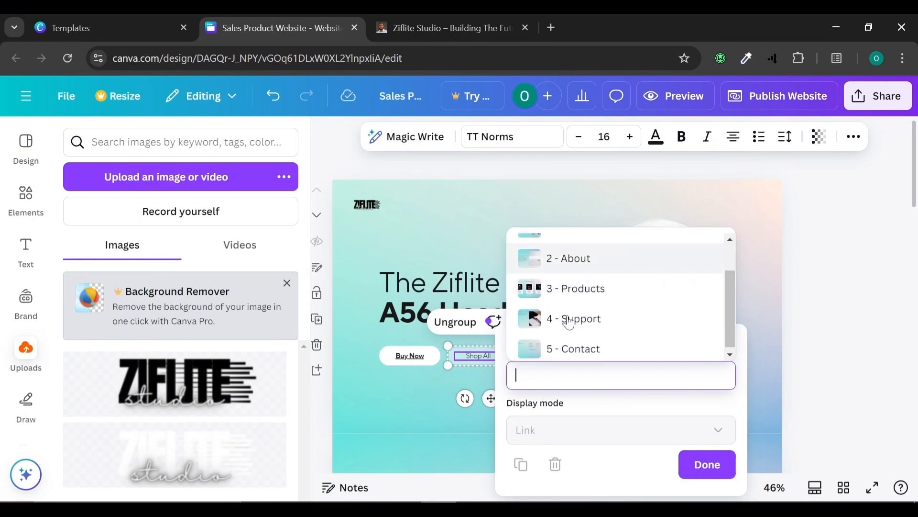
scroll(570, 322, "up", 1)
scroll(568, 320, "down", 1)
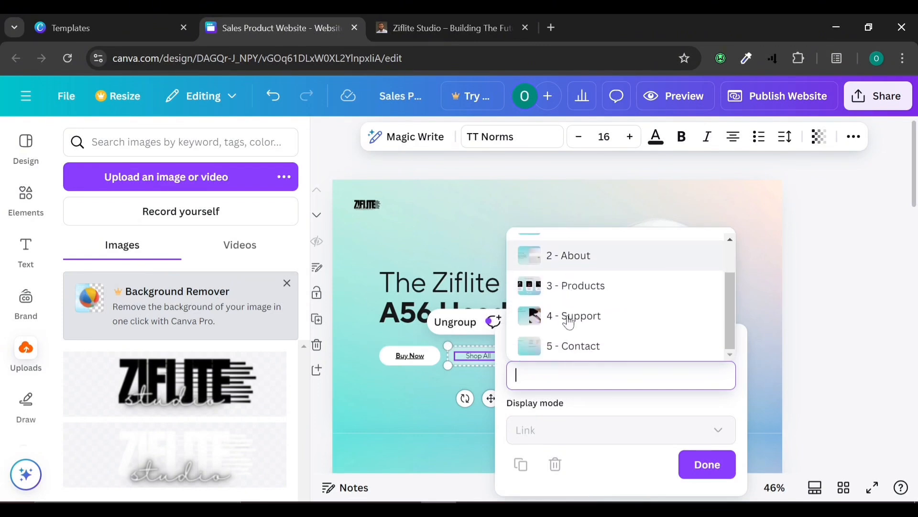
left_click(558, 341)
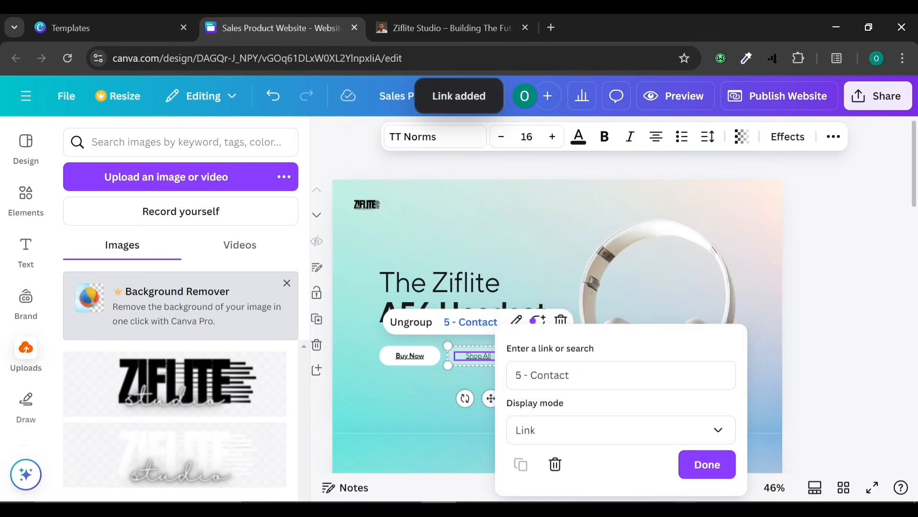
left_click(707, 464)
scroll(504, 389, "down", 6)
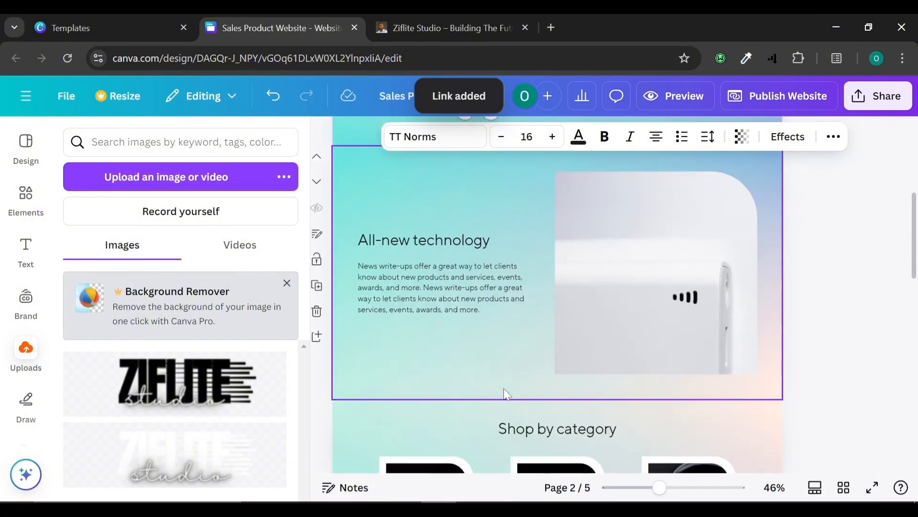
left_click(644, 290)
left_click(472, 289)
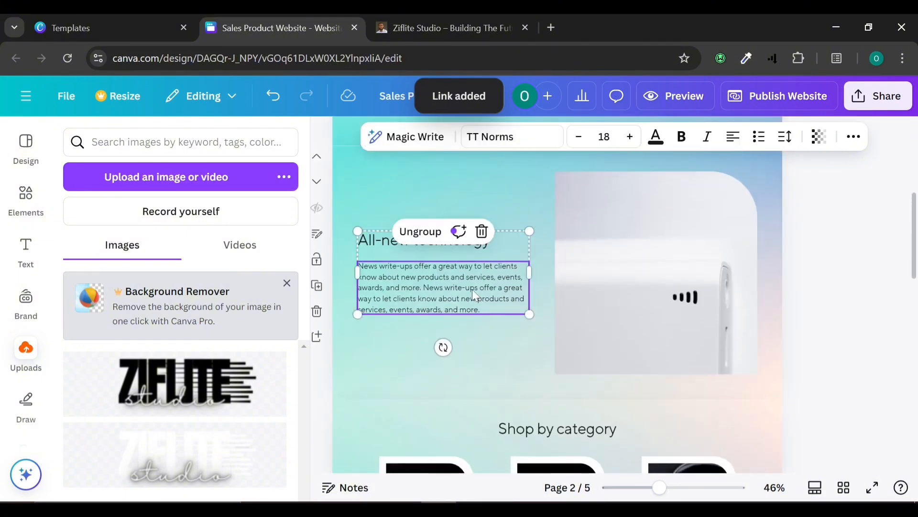
double_click(475, 292)
left_click(494, 288)
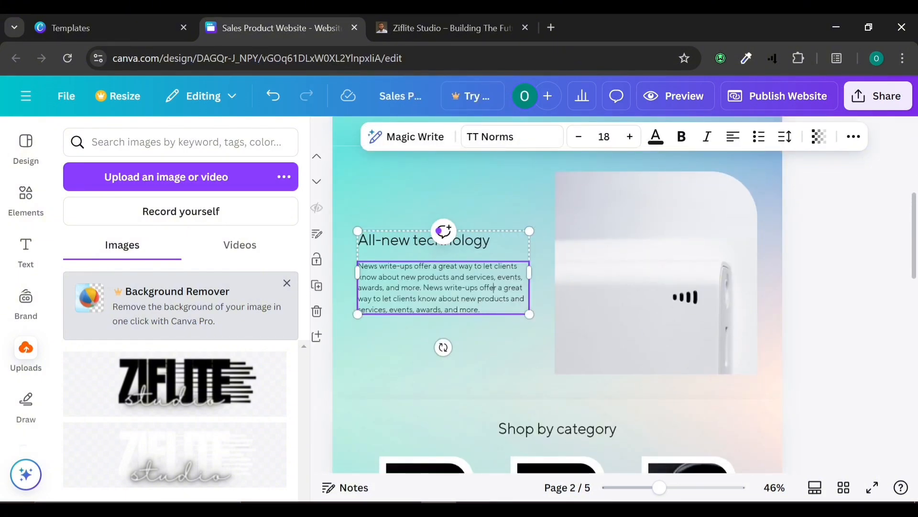
- Select the image beside the All-new technology text and search Canva's Photos app for "headphones"
left_click(598, 259)
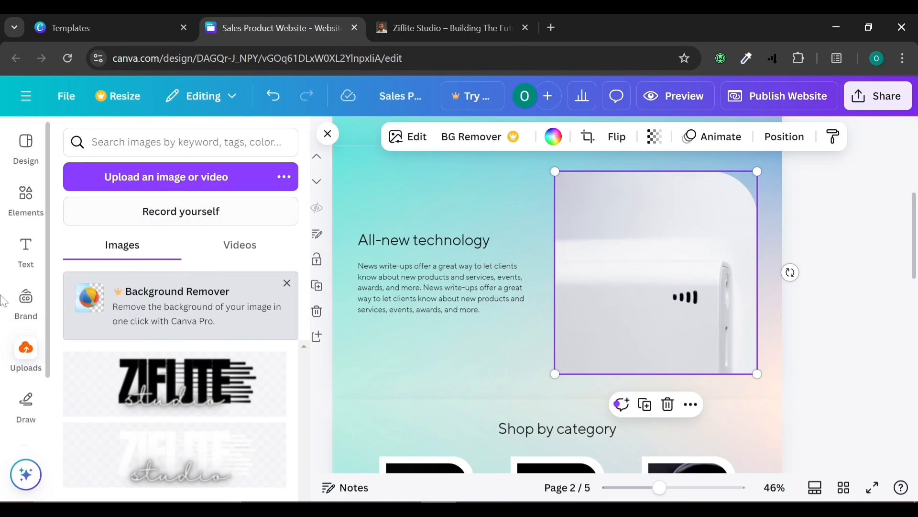
scroll(8, 340, "down", 2)
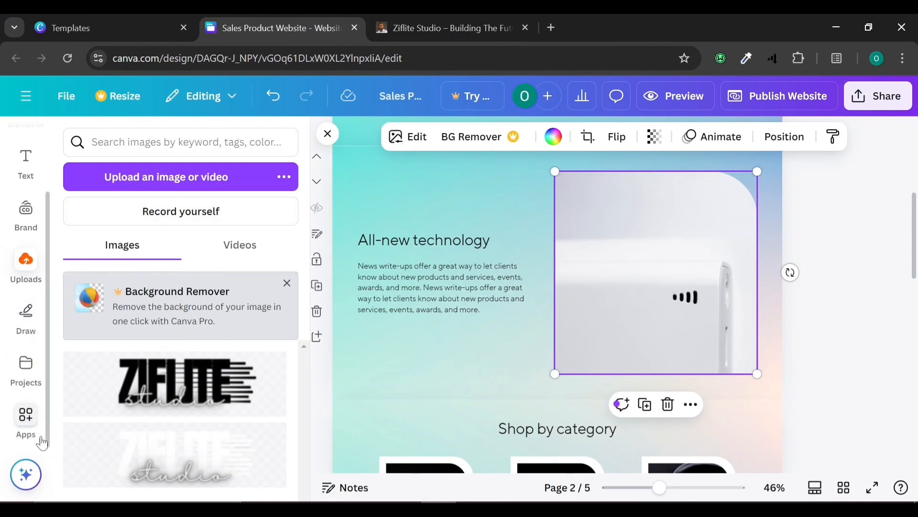
left_click(28, 419)
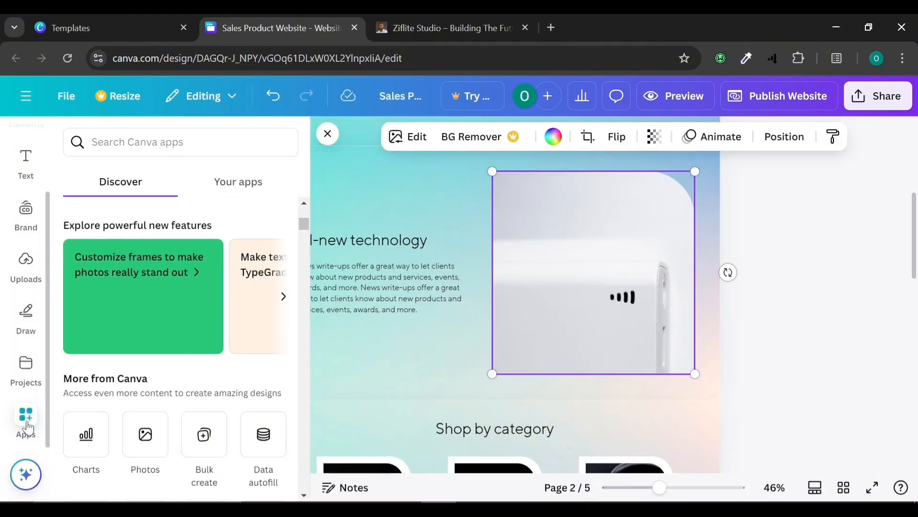
left_click(145, 438)
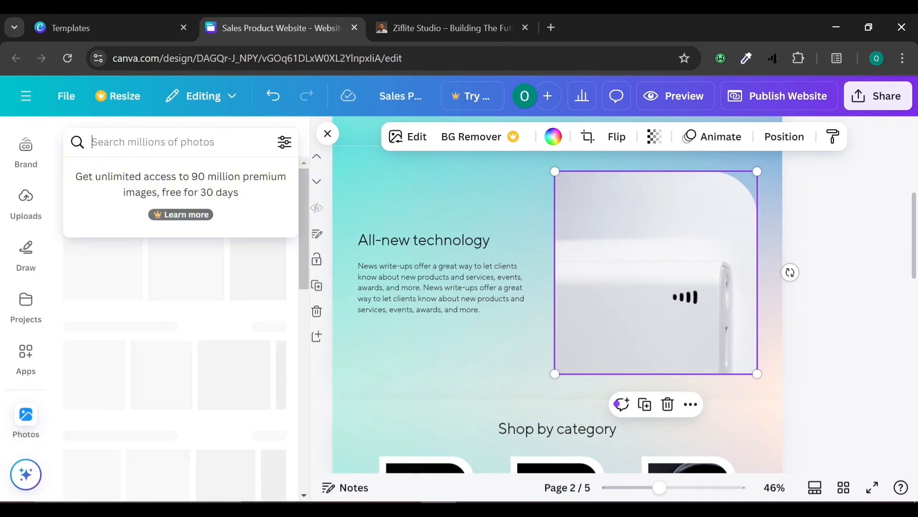
type("head")
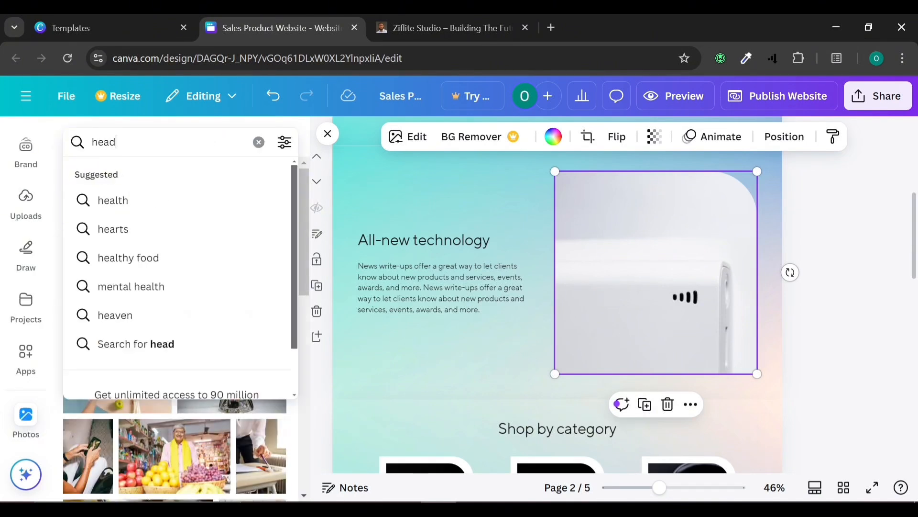
type("phones")
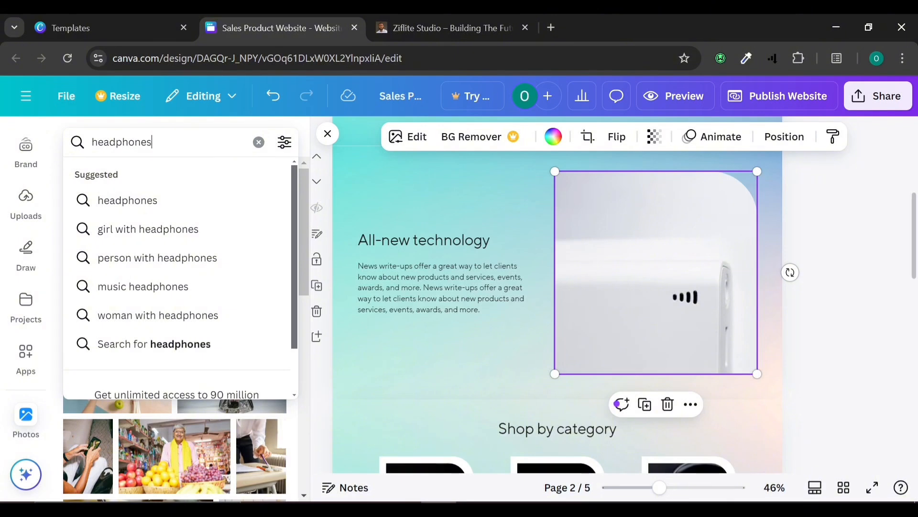
type("]")
key("BackSpace")
key("Return")
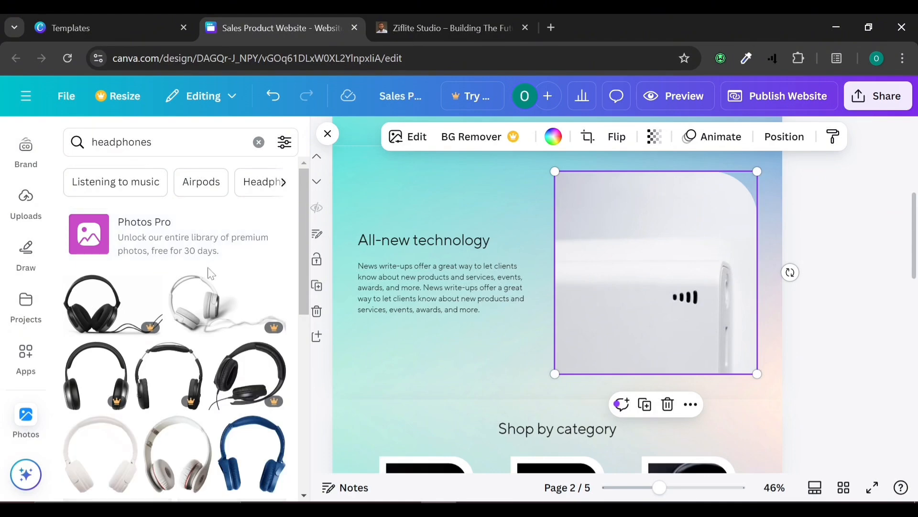
- Try the white and silver headphones photo in the All-new technology image frame and compare it with the hero image
scroll(191, 300, "down", 4)
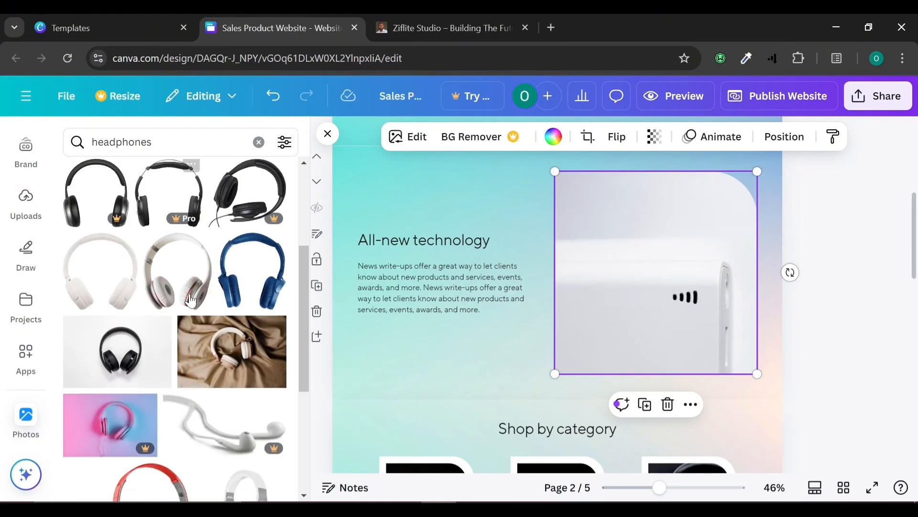
scroll(163, 245, "up", 2)
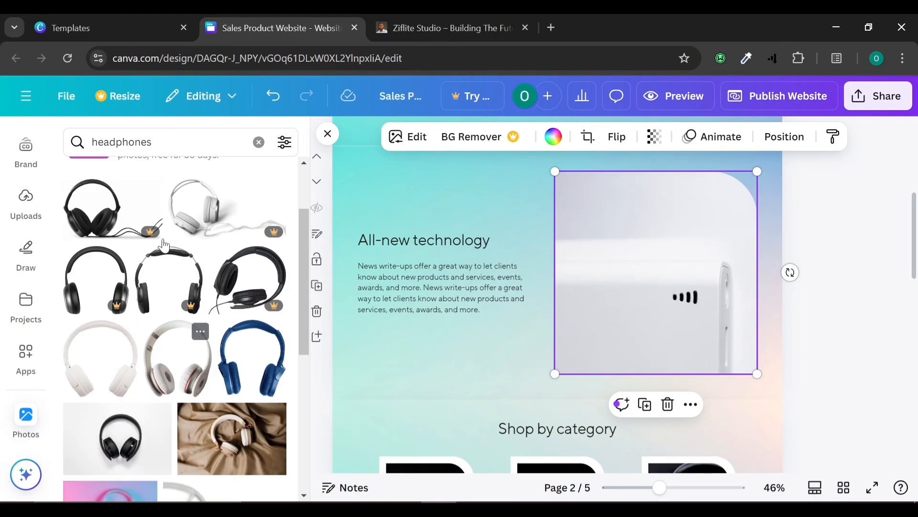
left_click_drag(180, 362, 545, 308)
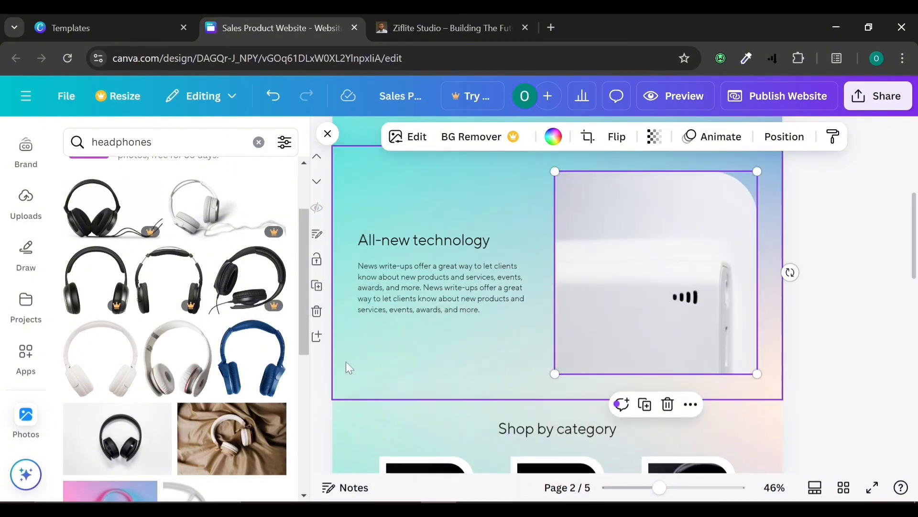
left_click_drag(177, 359, 627, 292)
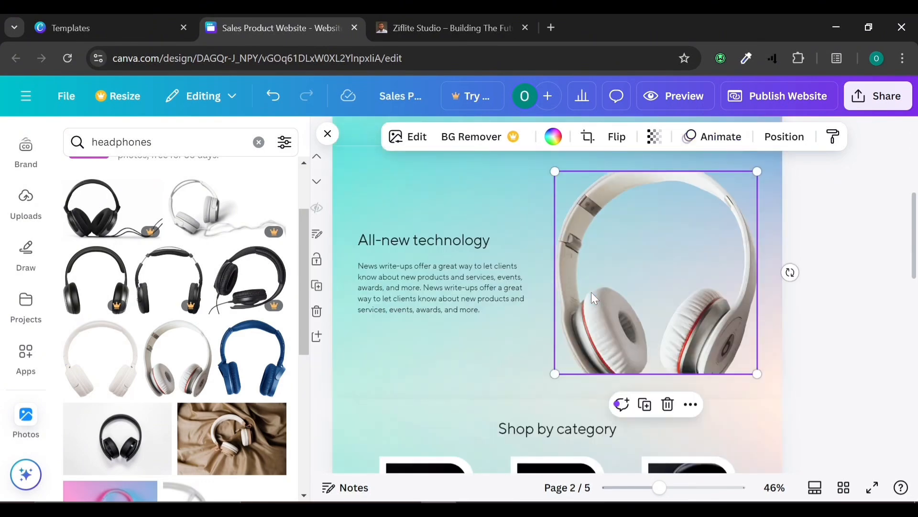
scroll(591, 292, "down", 8)
scroll(591, 292, "up", 10)
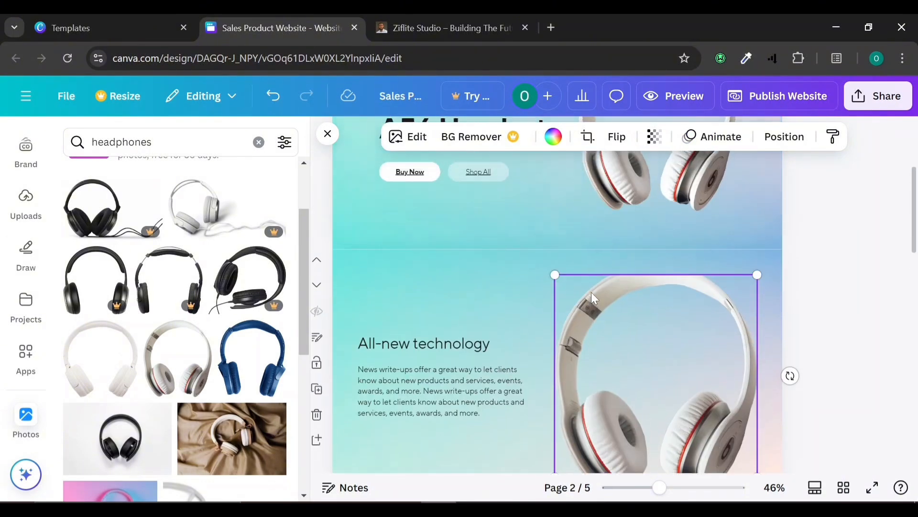
scroll(592, 293, "up", 2)
scroll(592, 292, "down", 4)
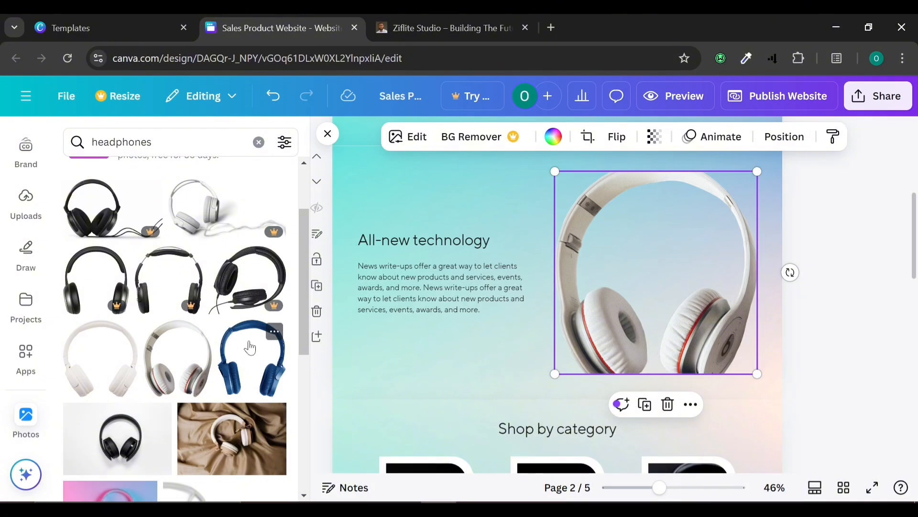
- Replace the All-new technology image with the blue headphones photo and check it against the hero image
left_click_drag(249, 348, 604, 279)
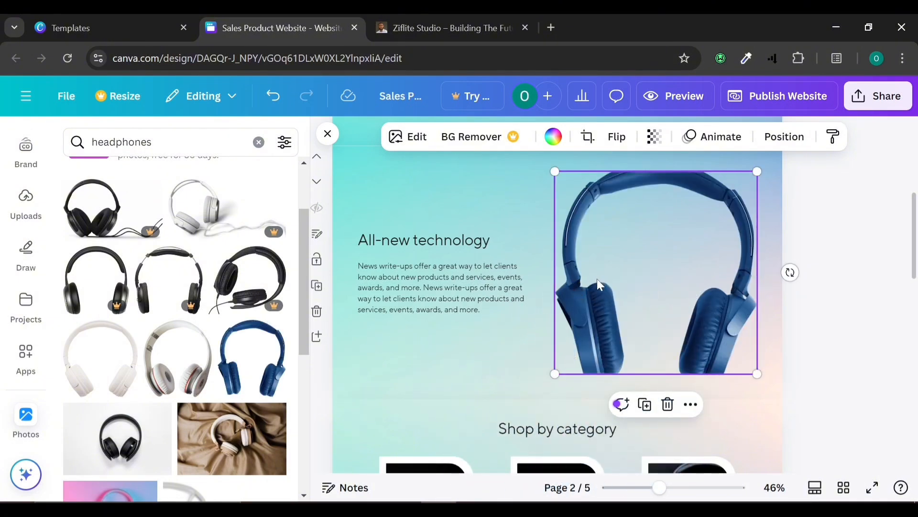
scroll(597, 278, "up", 6)
scroll(597, 278, "down", 6)
- Try to put the black headphones photo on the Phones & Accessories card, and undo its placement as page background
scroll(478, 320, "down", 5)
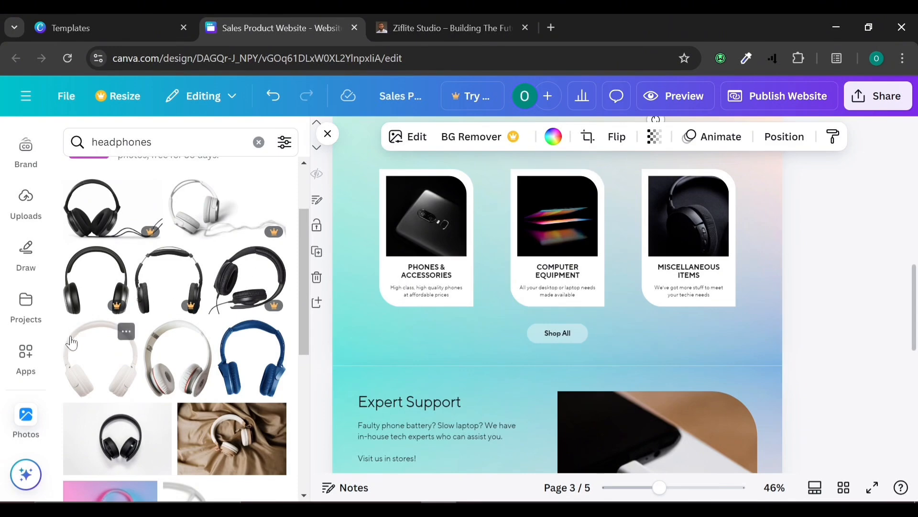
scroll(95, 292, "down", 4)
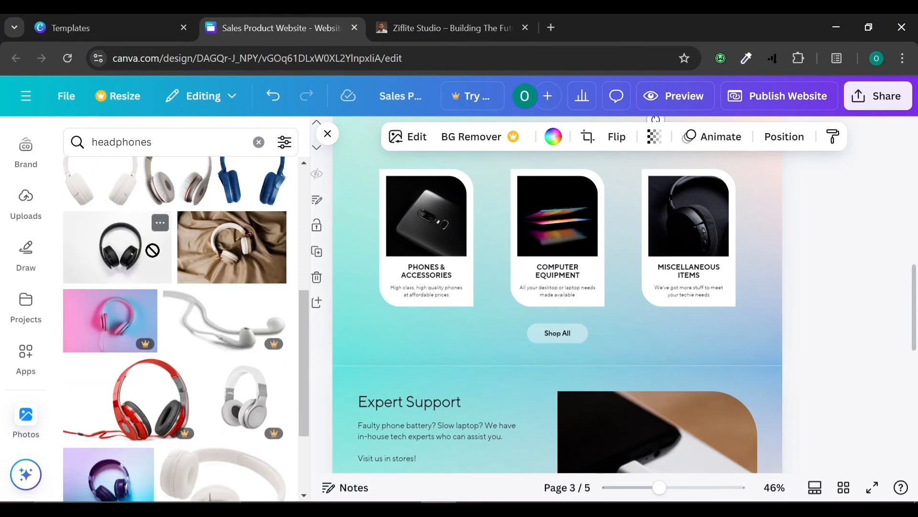
left_click_drag(152, 249, 172, 302)
left_click(396, 238)
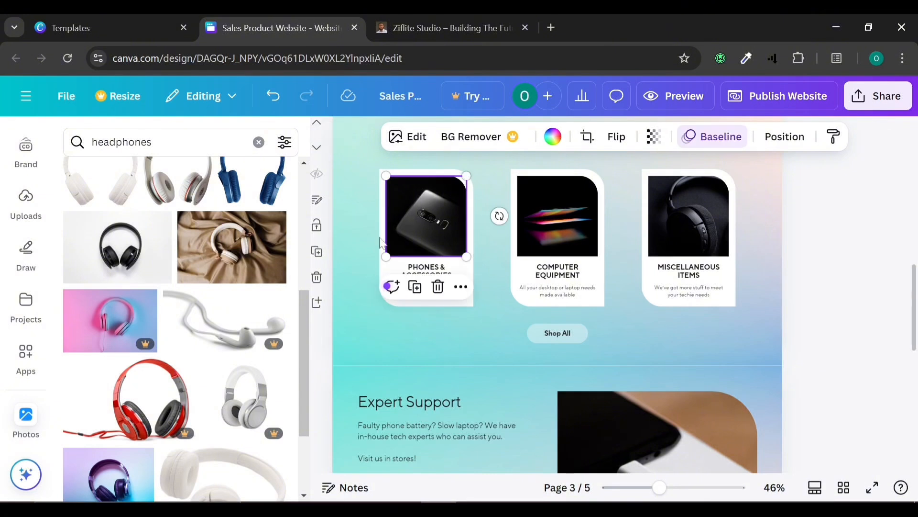
left_click_drag(144, 248, 344, 254)
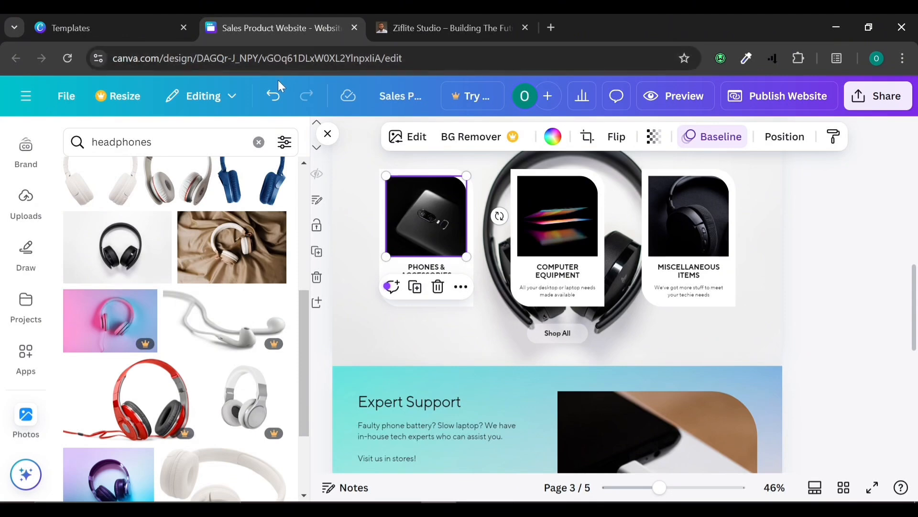
left_click(276, 104)
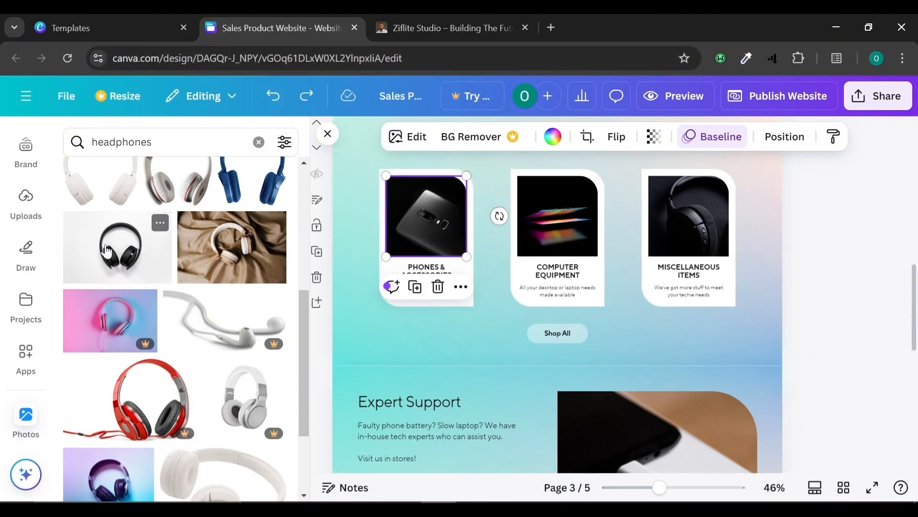
- Replace the Phones & Accessories card's image with the black headphones photo on a white background
left_click_drag(144, 239, 412, 219)
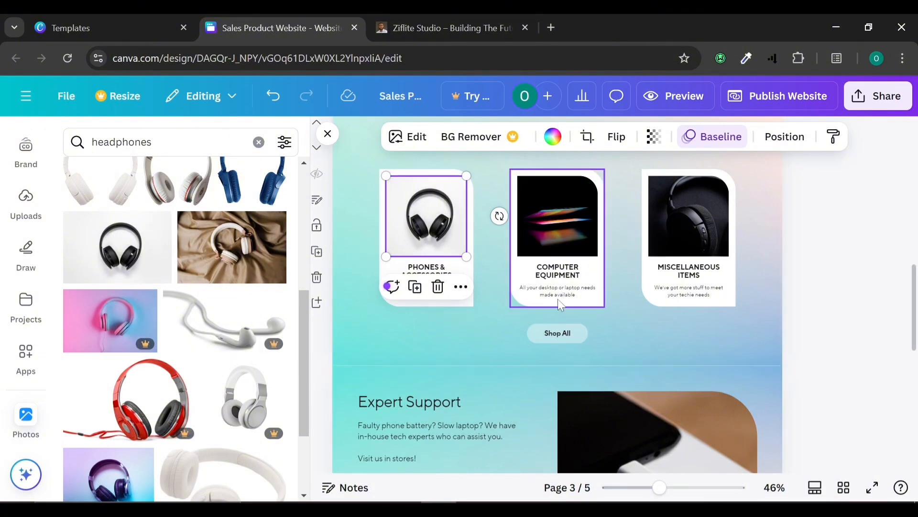
left_click(498, 354)
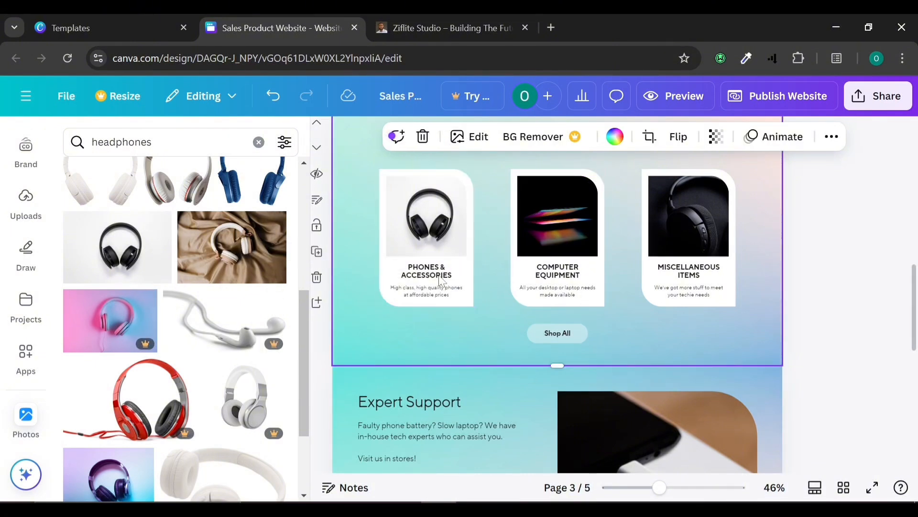
- Replace the Computer Equipment card's image with the photo of white headphones on brown fabric
scroll(75, 263, "down", 1)
scroll(74, 262, "down", 1)
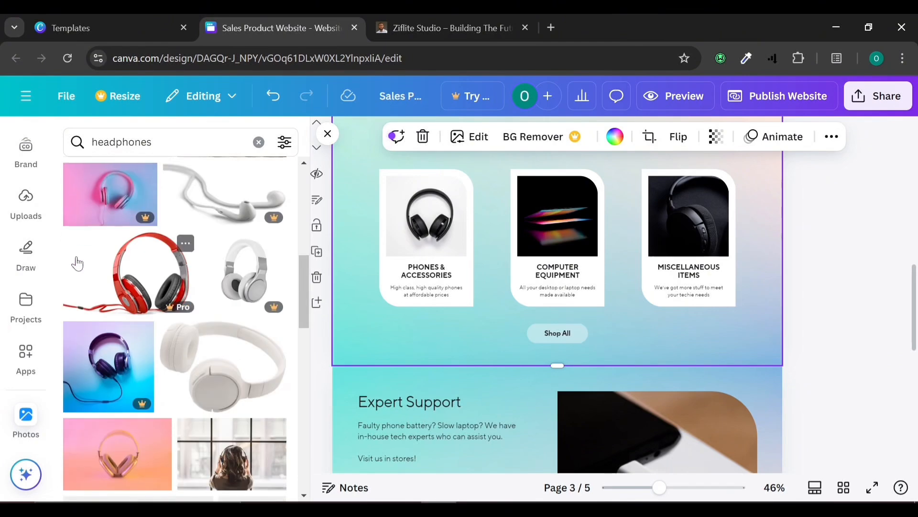
scroll(91, 261, "up", 3)
left_click_drag(218, 321, 580, 206)
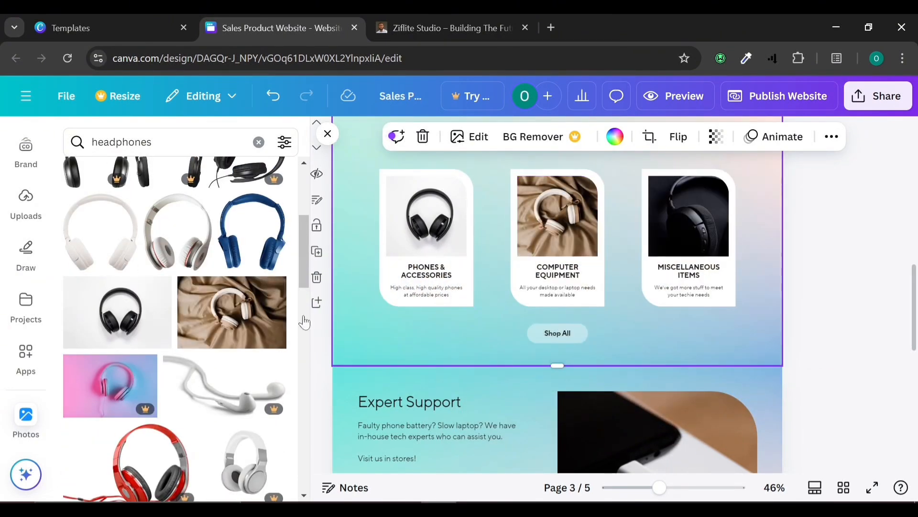
- Replace the Miscellaneous Items card's image with the photo of gold headphones on a pink background
scroll(239, 351, "down", 4)
scroll(239, 351, "down", 5)
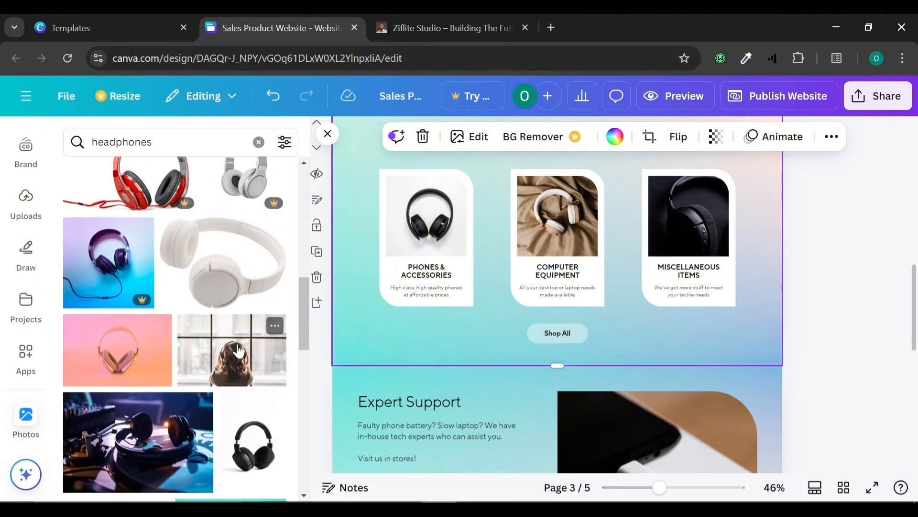
left_click_drag(123, 183, 700, 235)
- Replace the Expert Support section's image with the photo of black headphones on a white background
scroll(619, 311, "up", 6)
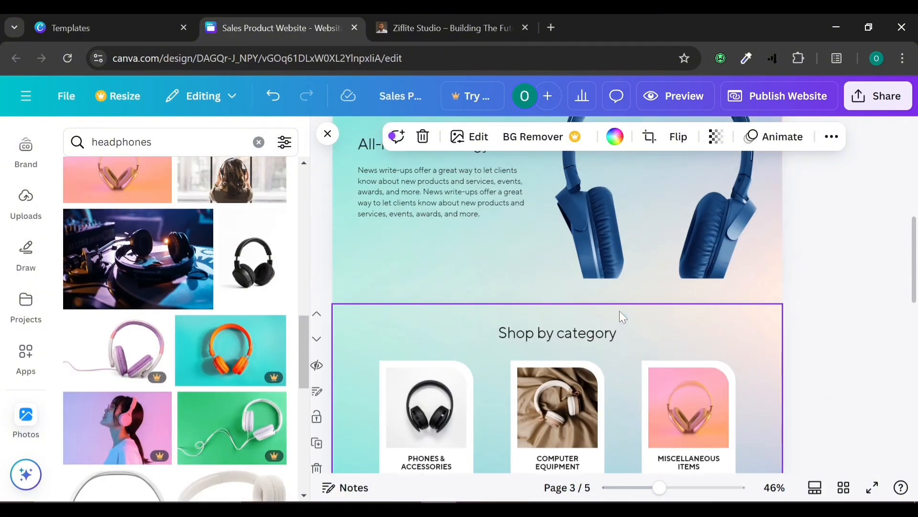
scroll(619, 311, "down", 6)
scroll(619, 317, "down", 8)
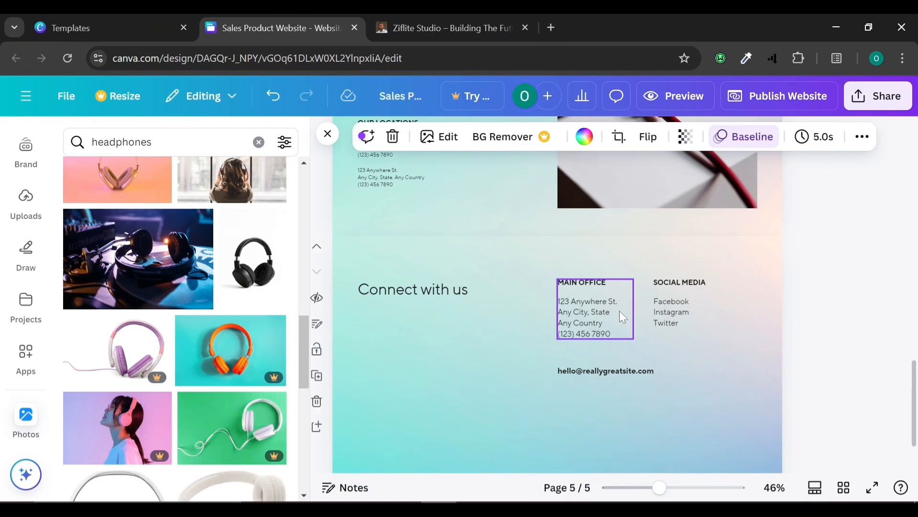
scroll(619, 317, "up", 4)
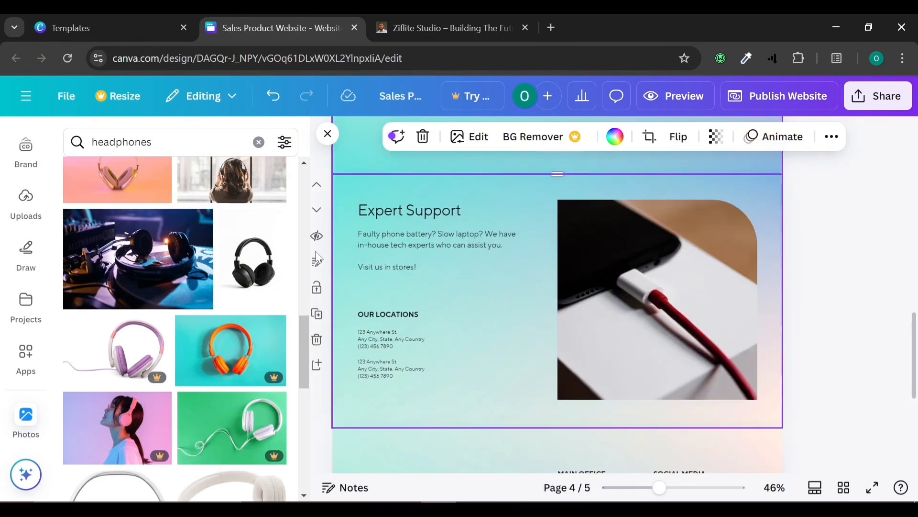
left_click_drag(251, 262, 621, 257)
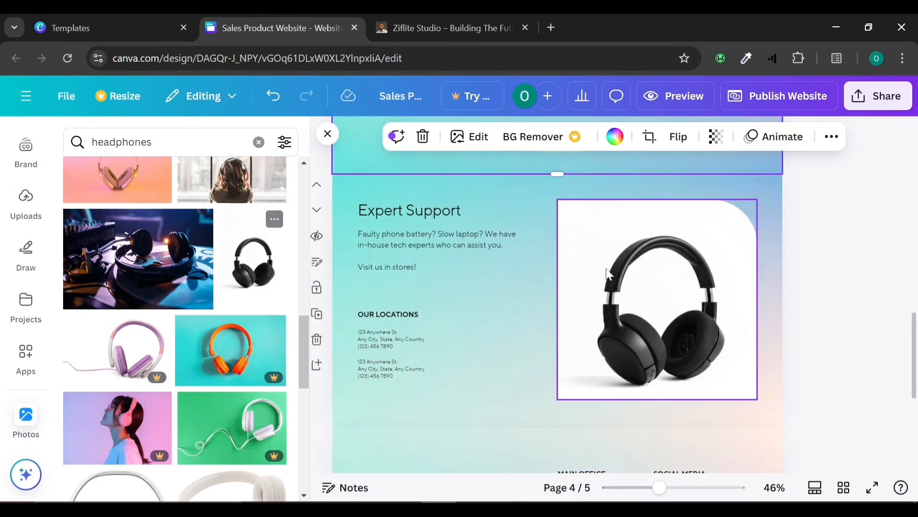
- Review the website's sections and add a blank page after the Connect with us section
scroll(530, 325, "up", 6)
scroll(529, 324, "up", 8)
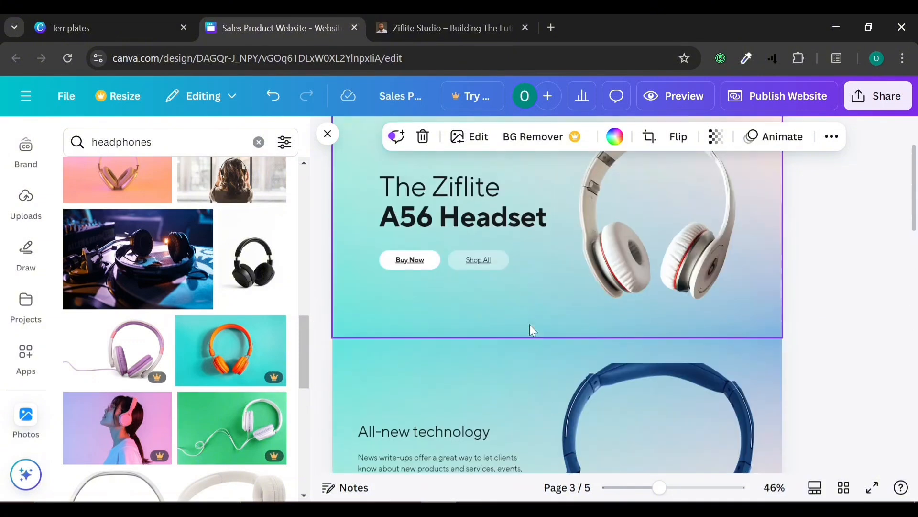
scroll(530, 323, "down", 10)
scroll(530, 324, "down", 8)
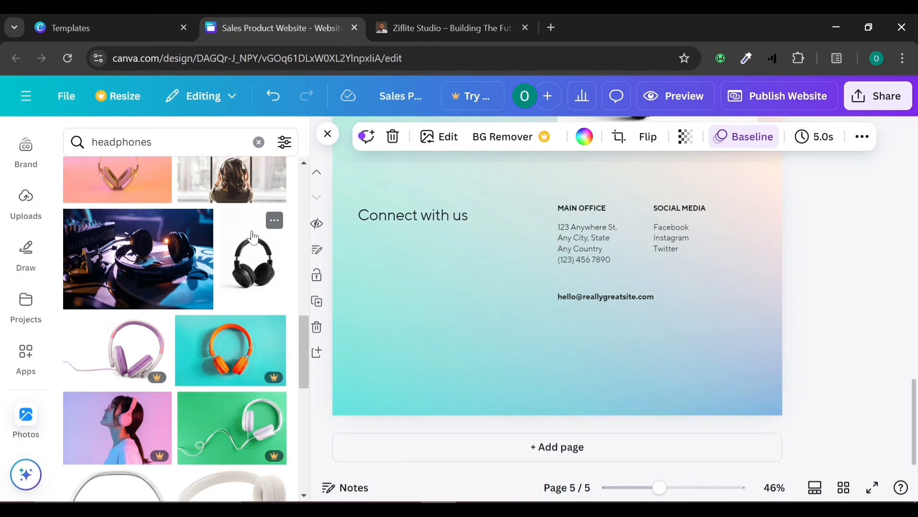
scroll(463, 230, "up", 4)
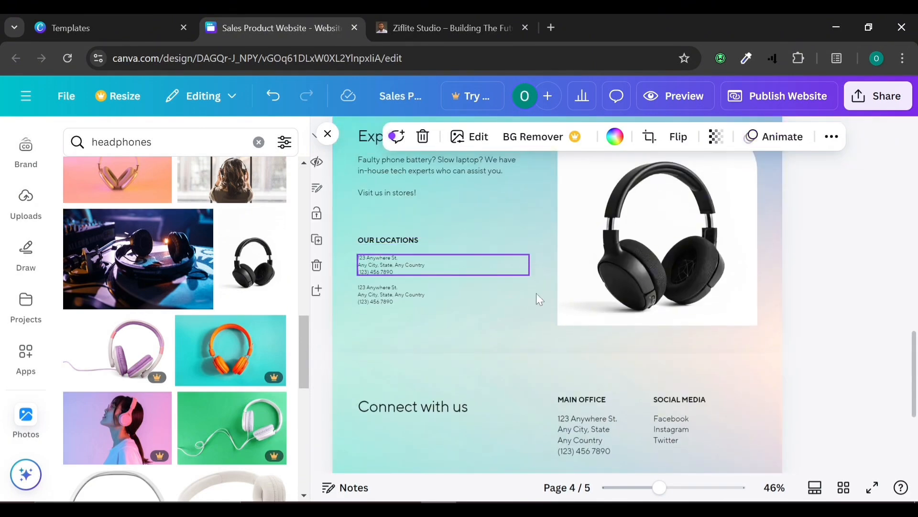
scroll(556, 356, "down", 4)
left_click(556, 356)
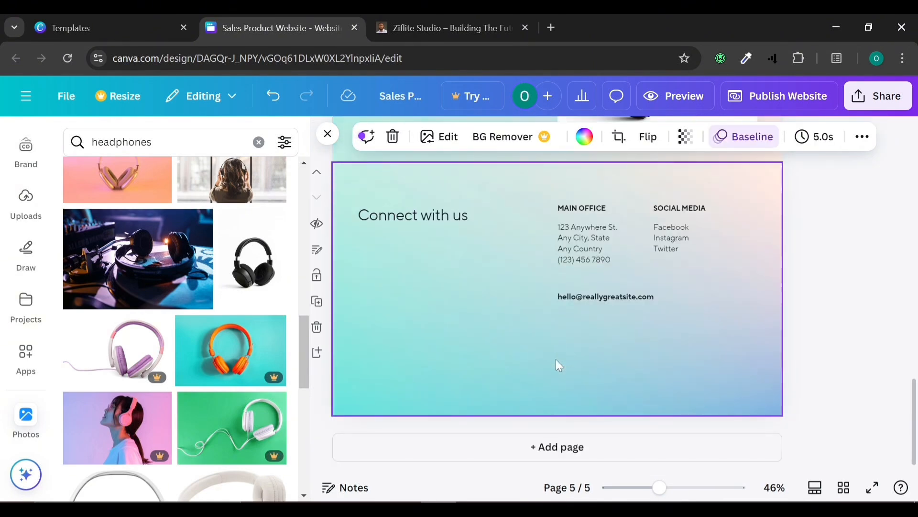
left_click(537, 445)
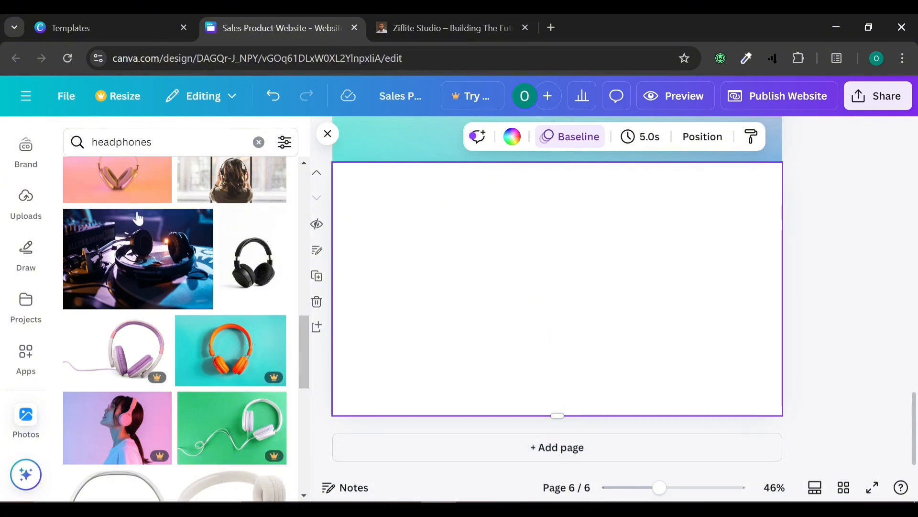
- Browse the website templates for the new page's design and search them for "headphones"
scroll(143, 228, "up", 1)
scroll(144, 228, "up", 4)
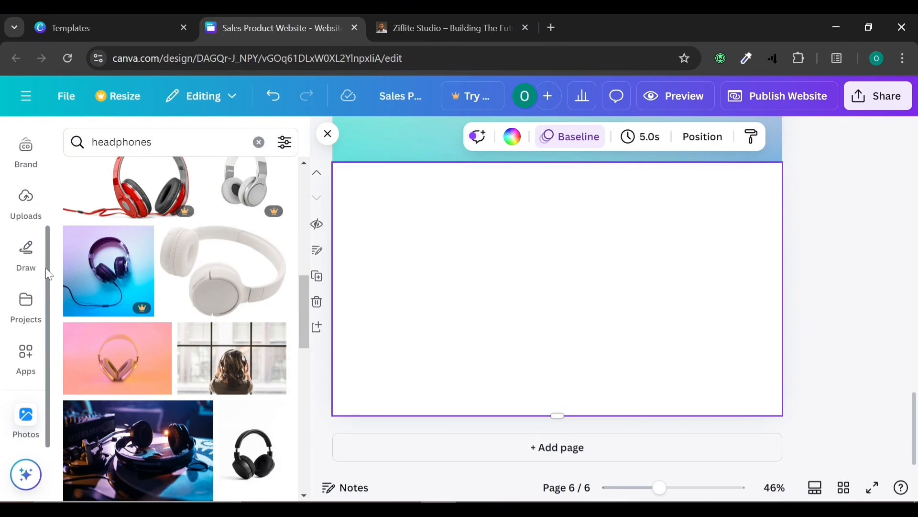
scroll(21, 218, "up", 3)
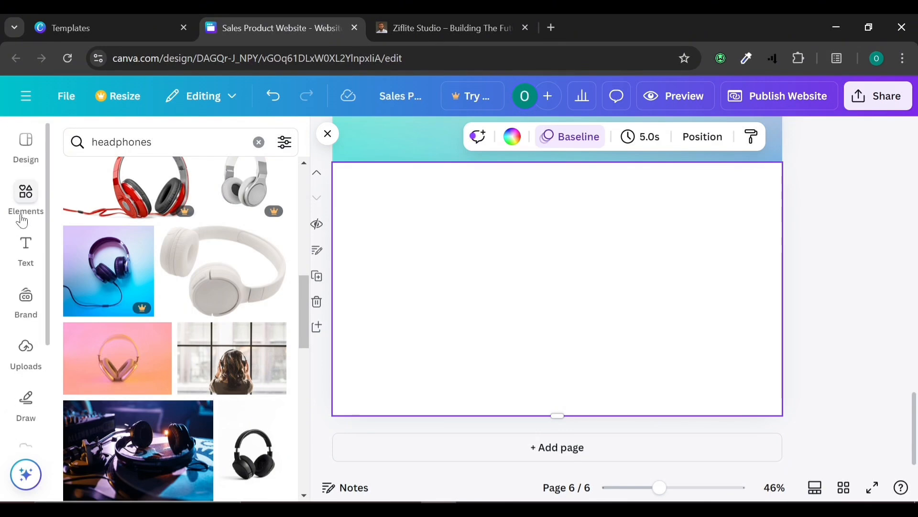
left_click(36, 158)
scroll(178, 304, "down", 4)
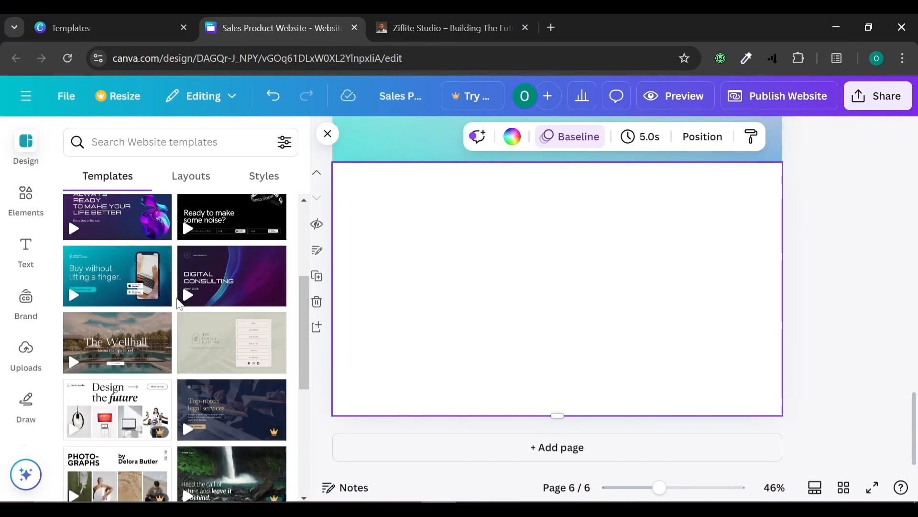
scroll(113, 299, "down", 5)
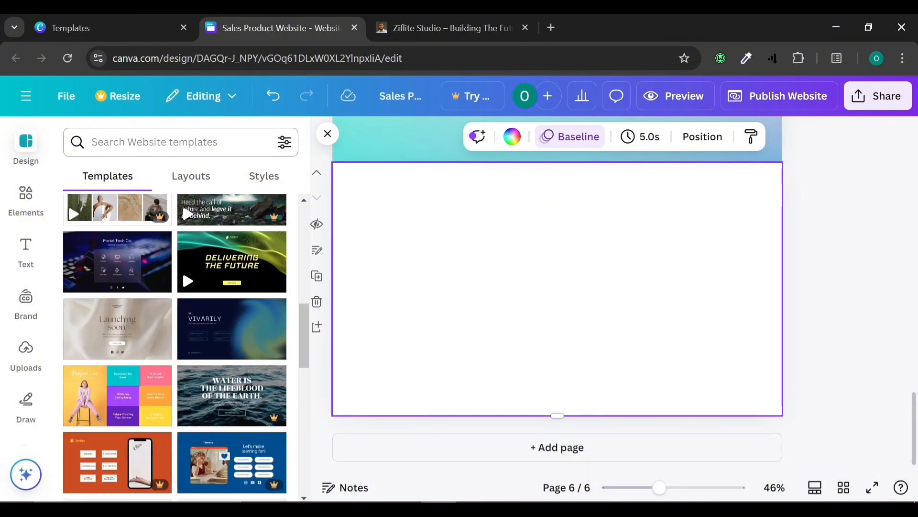
left_click(181, 142)
type("he")
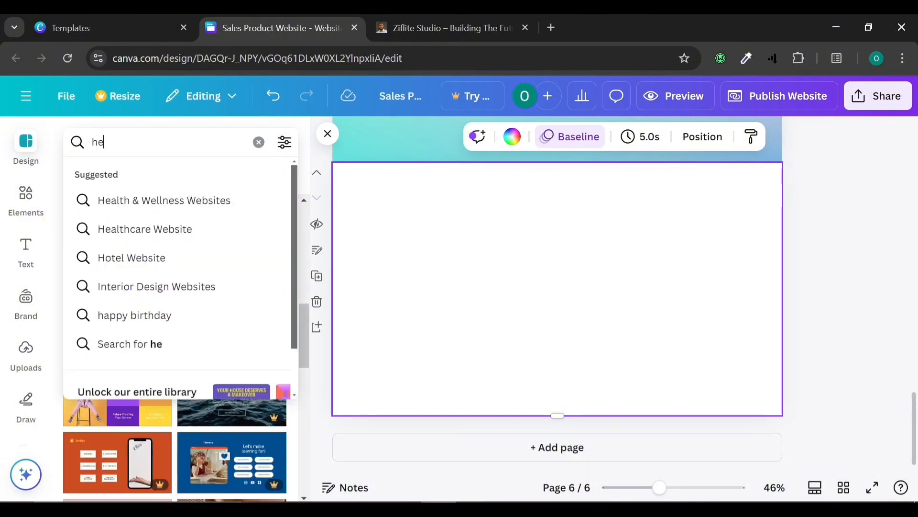
type("adpho")
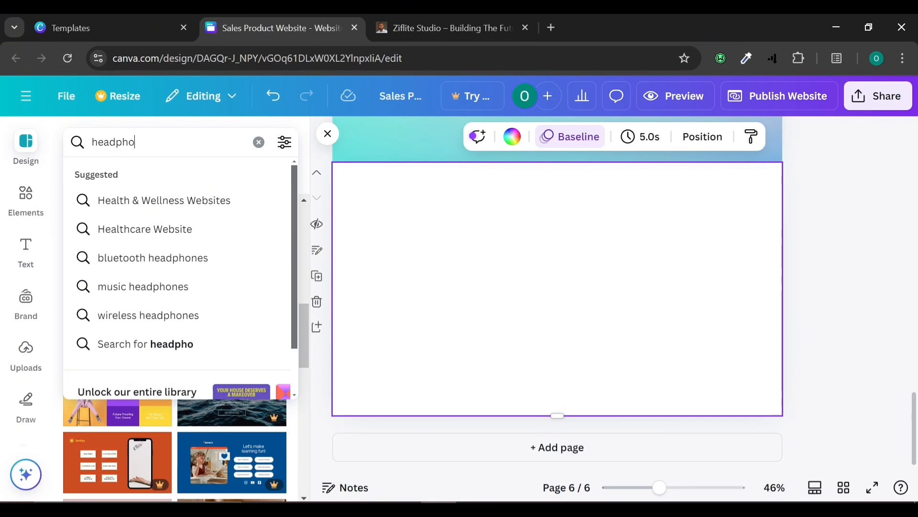
type("nes")
key("Return")
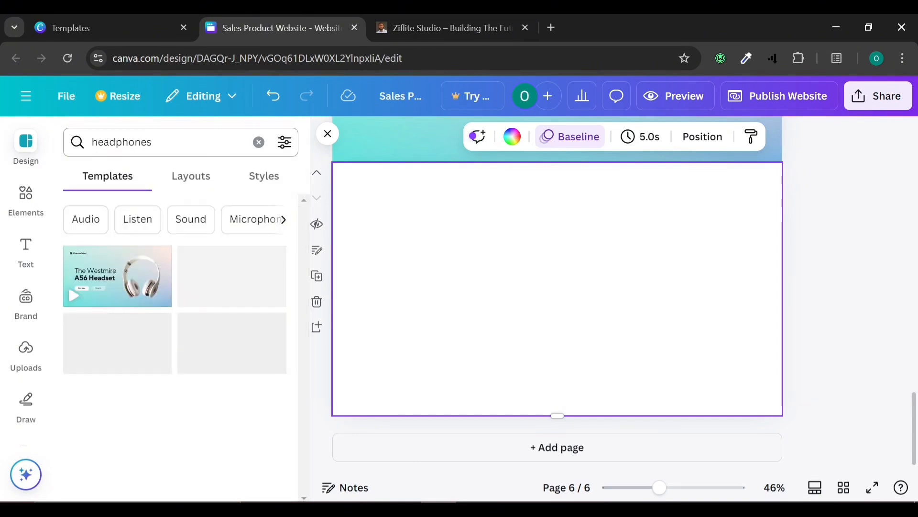
mouse_move(101, 302)
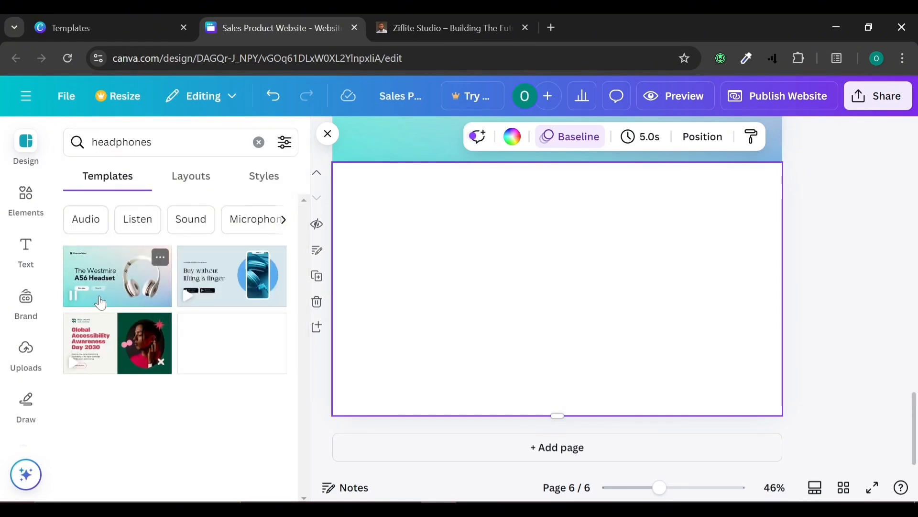
- Apply the "Buy without lifting a finger" page from the headphones template results to the blank sixth page
scroll(562, 297, "up", 5)
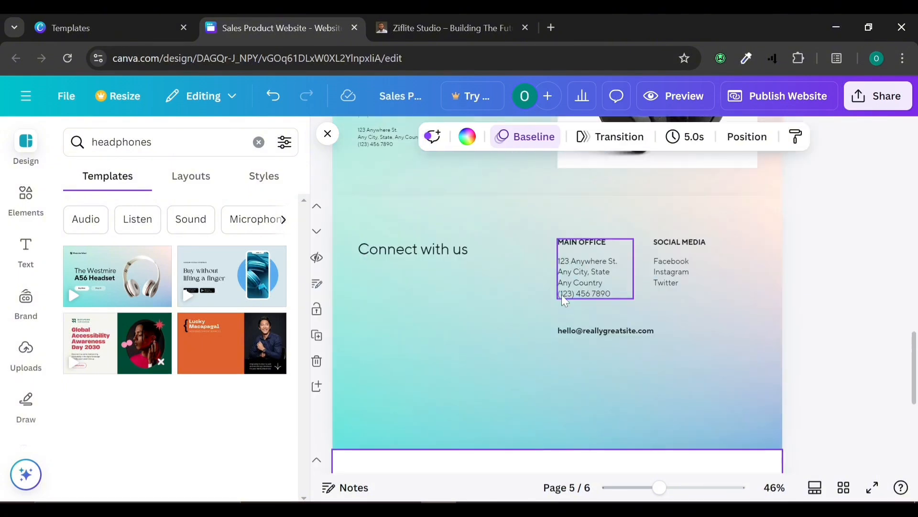
scroll(562, 294, "up", 20)
scroll(561, 294, "down", 4)
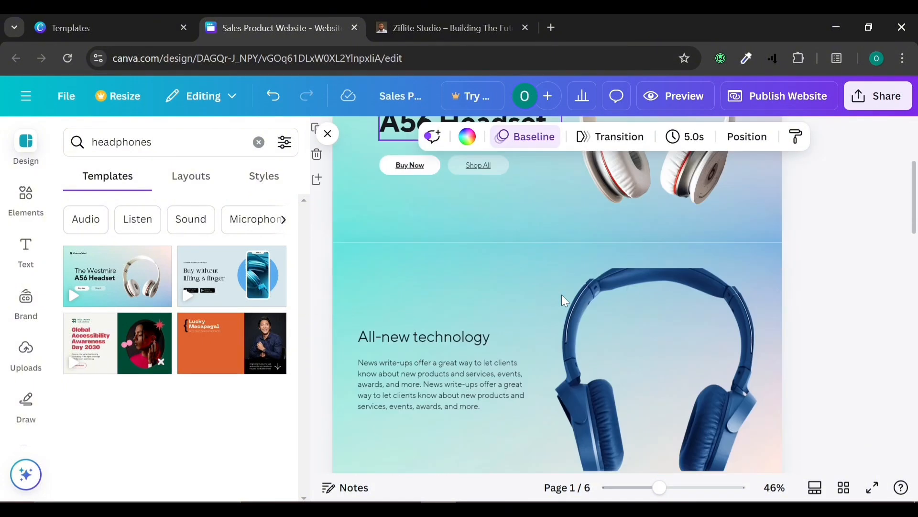
scroll(562, 294, "down", 20)
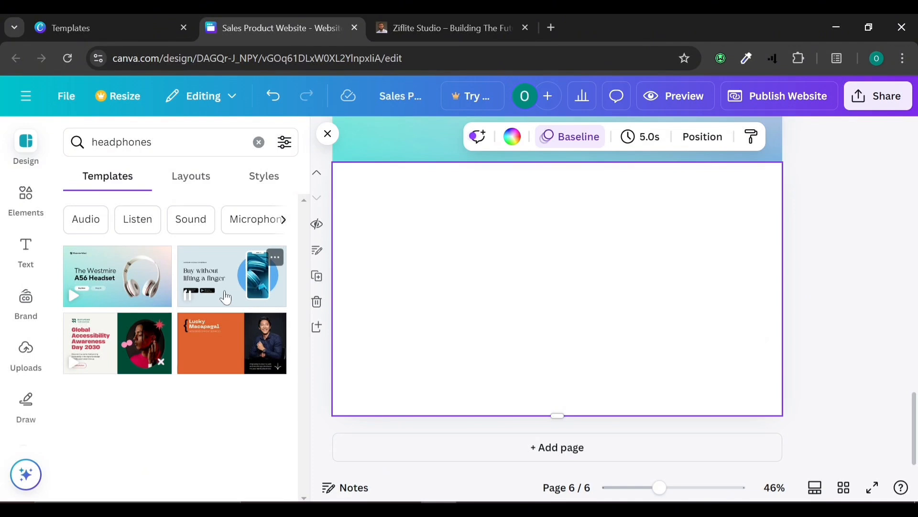
left_click_drag(226, 297, 450, 293)
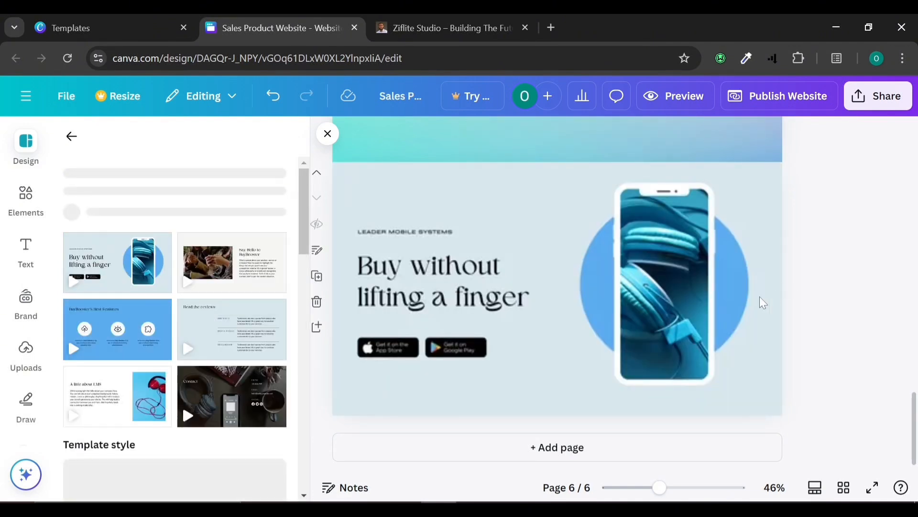
left_click(487, 381)
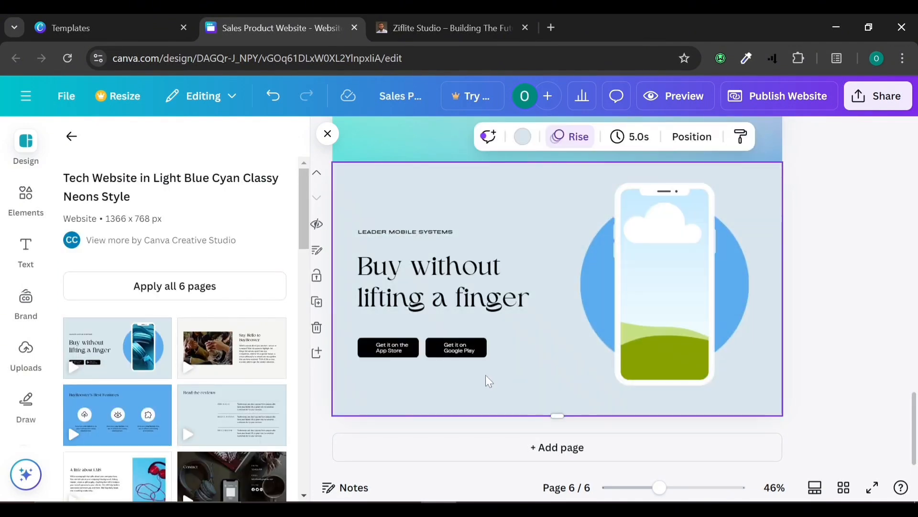
- Inspect the phone image and app store buttons on the new page, and return to the hero section
left_click(665, 272)
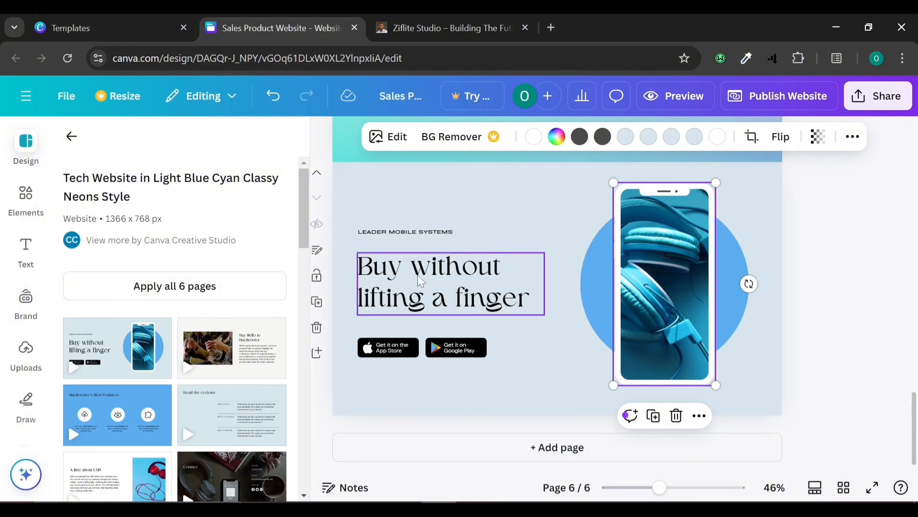
left_click(397, 347)
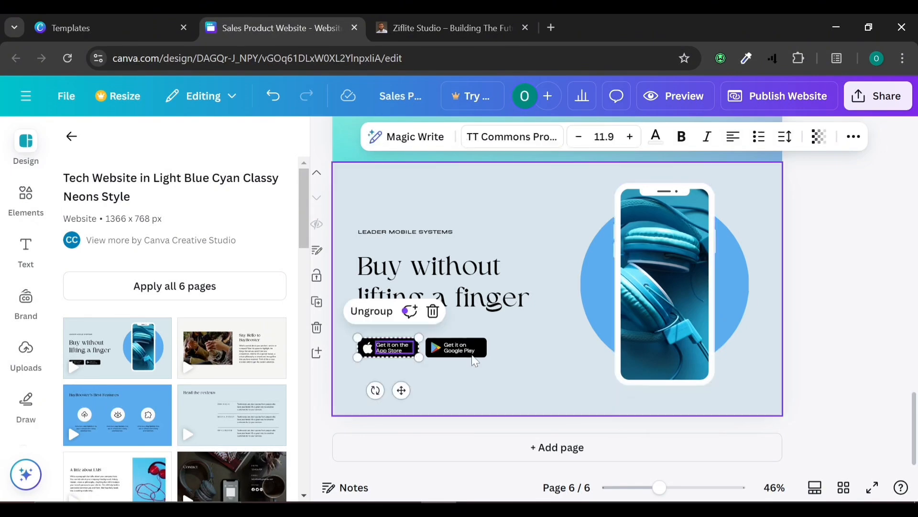
left_click(475, 359)
scroll(400, 292, "up", 15)
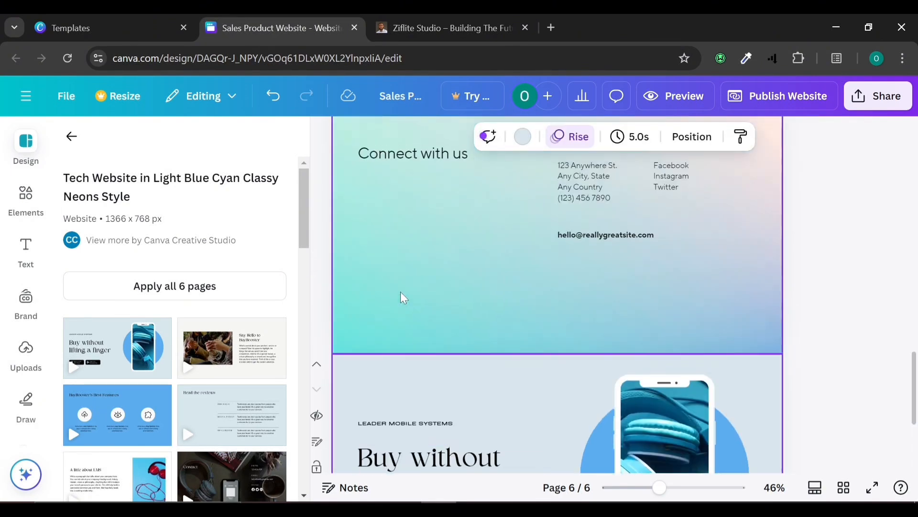
scroll(401, 297, "up", 10)
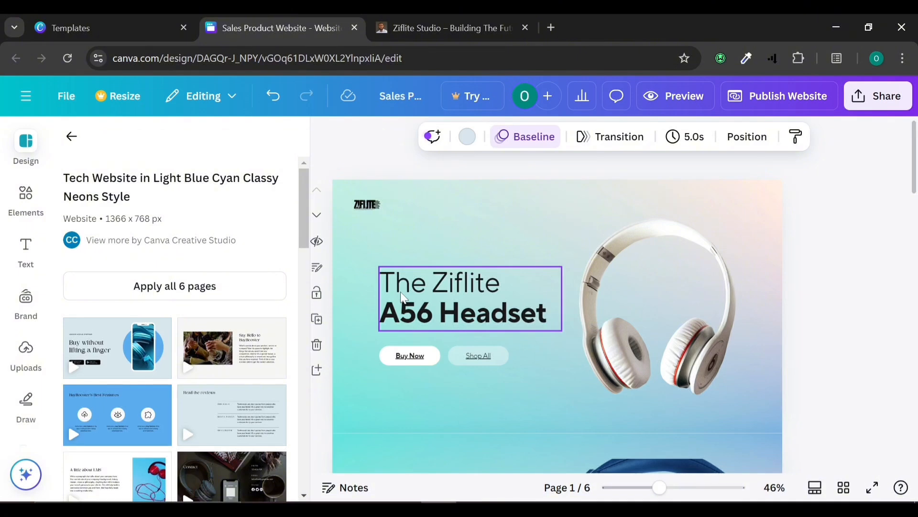
- Preview the website in desktop view and look through its sections from the hero to the contact area and back
left_click(669, 96)
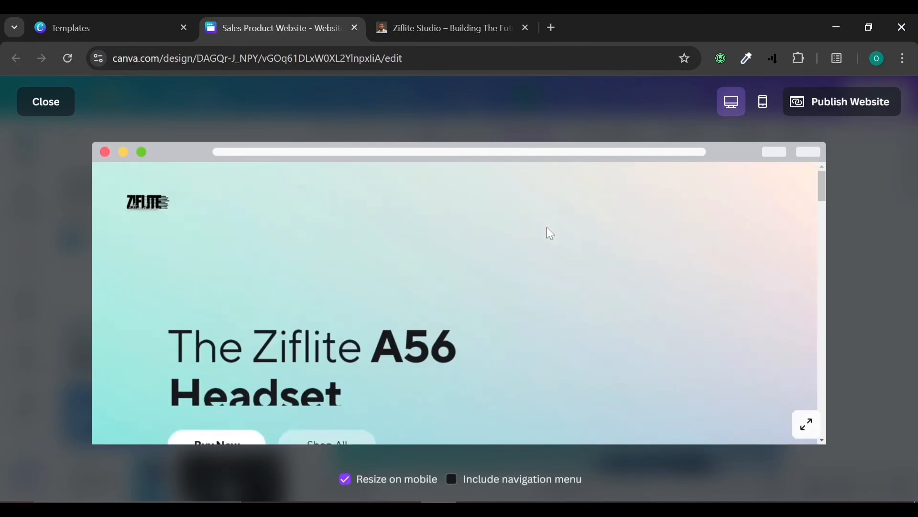
scroll(548, 228, "down", 10)
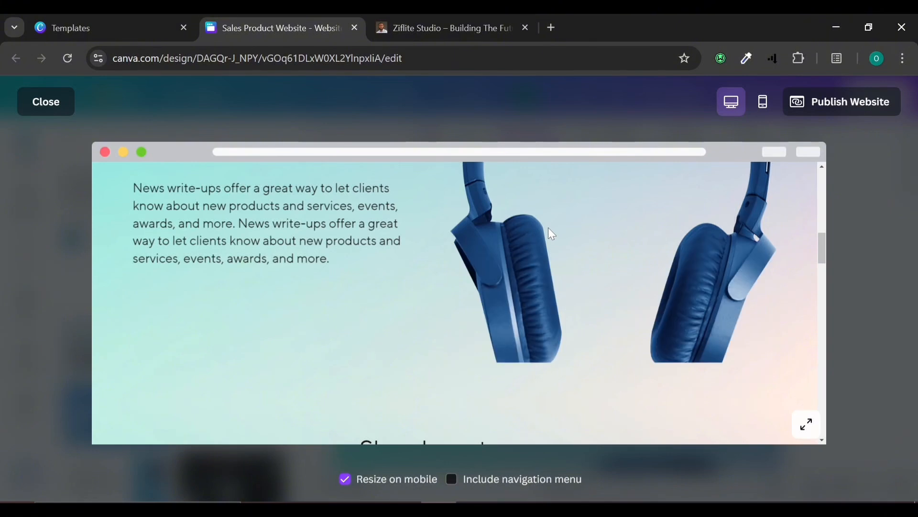
scroll(548, 228, "up", 3)
scroll(548, 229, "down", 5)
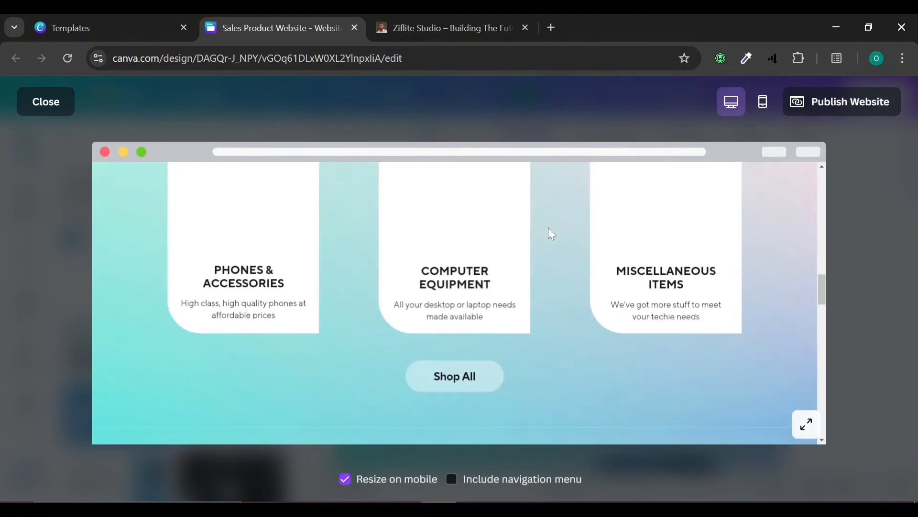
scroll(552, 228, "down", 10)
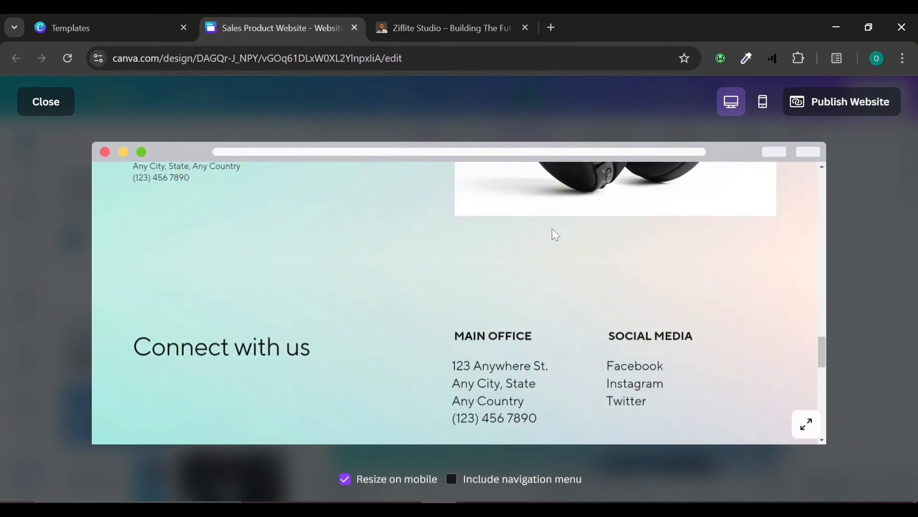
scroll(552, 228, "up", 20)
scroll(552, 228, "up", 3)
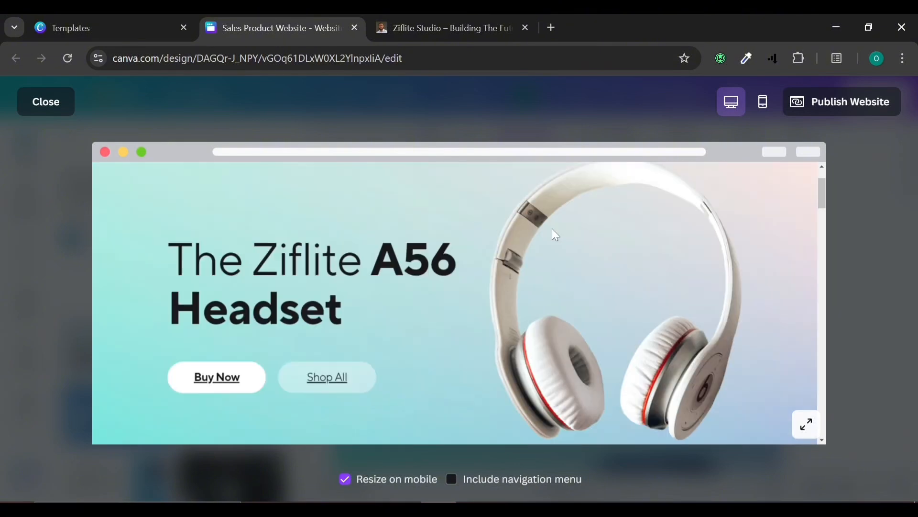
scroll(555, 235, "down", 3)
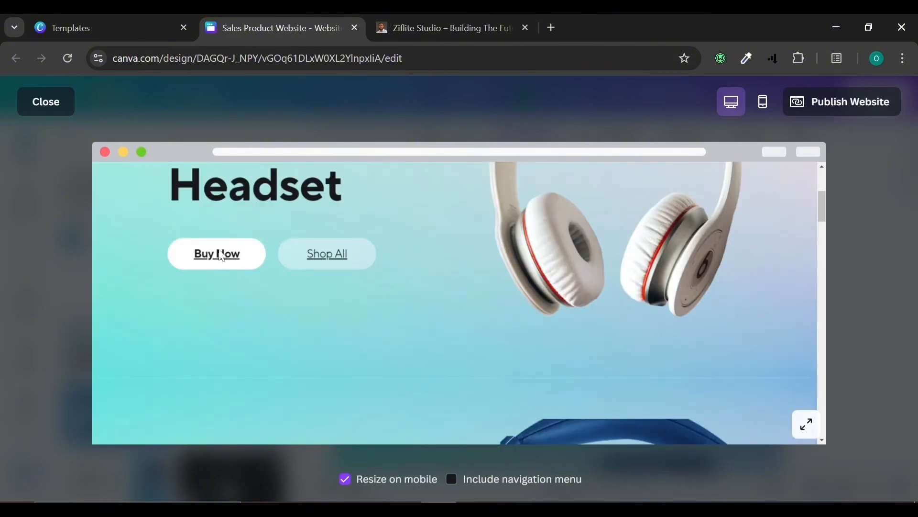
- Test the Buy Now link in the website preview and look over the contact and locations sections
left_click(220, 254)
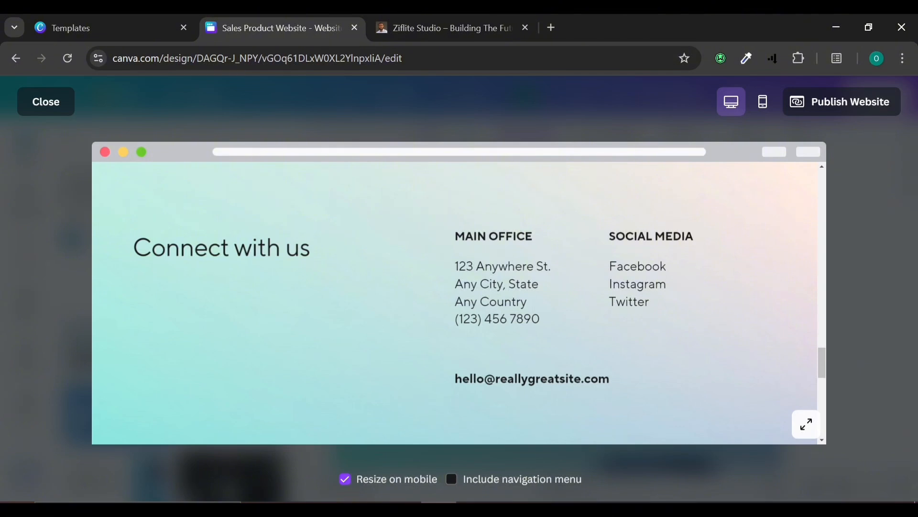
scroll(561, 290, "up", 5)
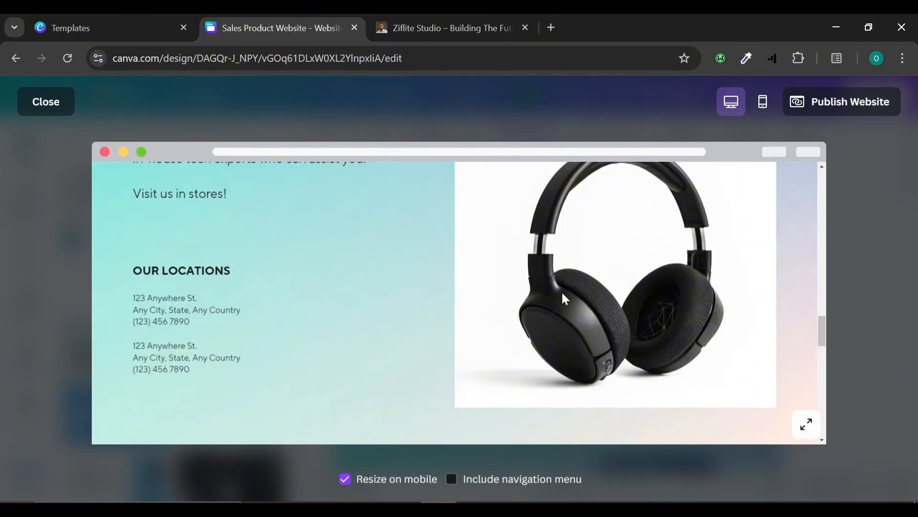
scroll(561, 291, "down", 6)
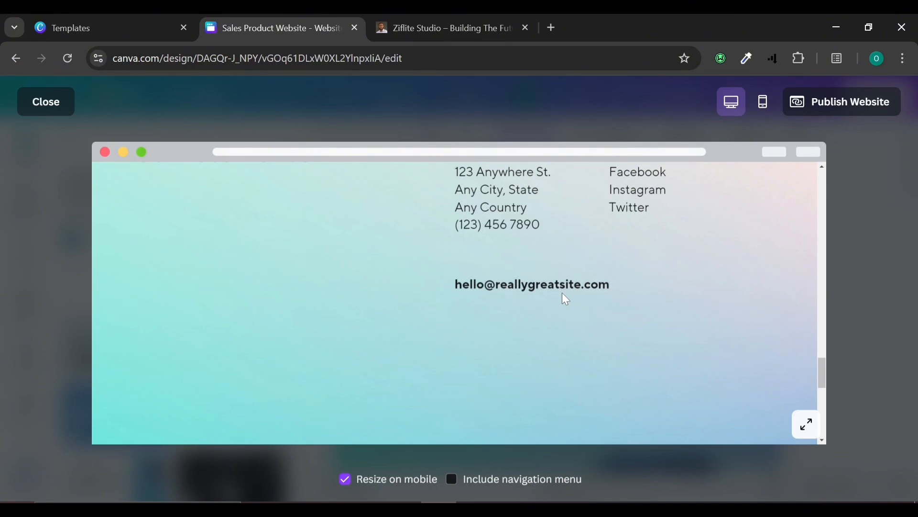
left_click(763, 101)
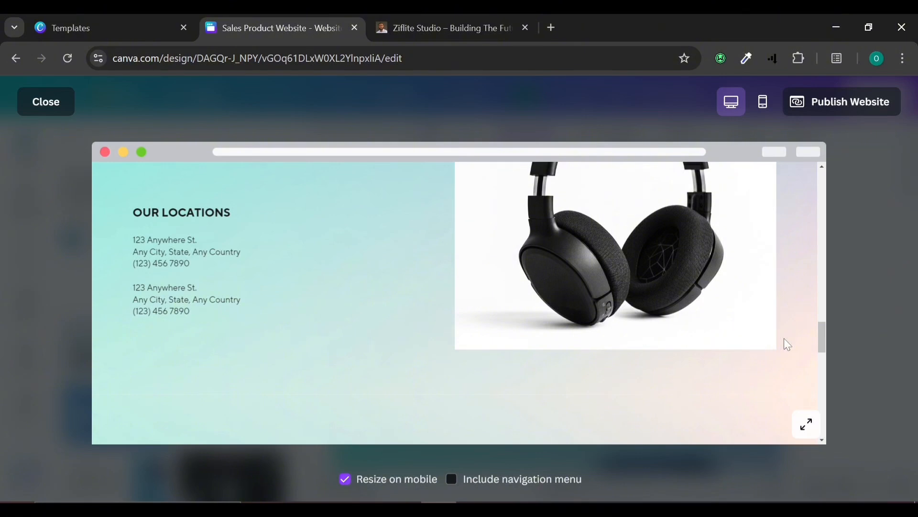
- Include the navigation menu on the website, test it in the preview, and return to the editor
left_click(453, 481)
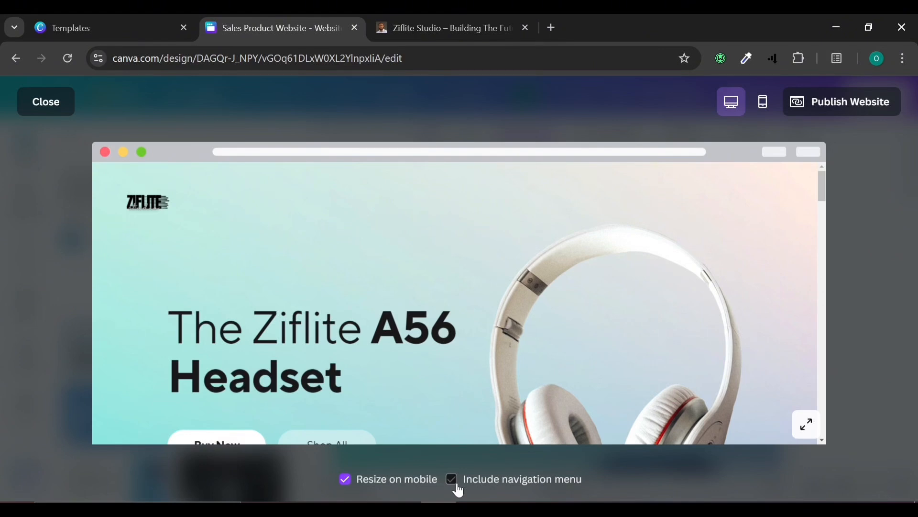
left_click(457, 485)
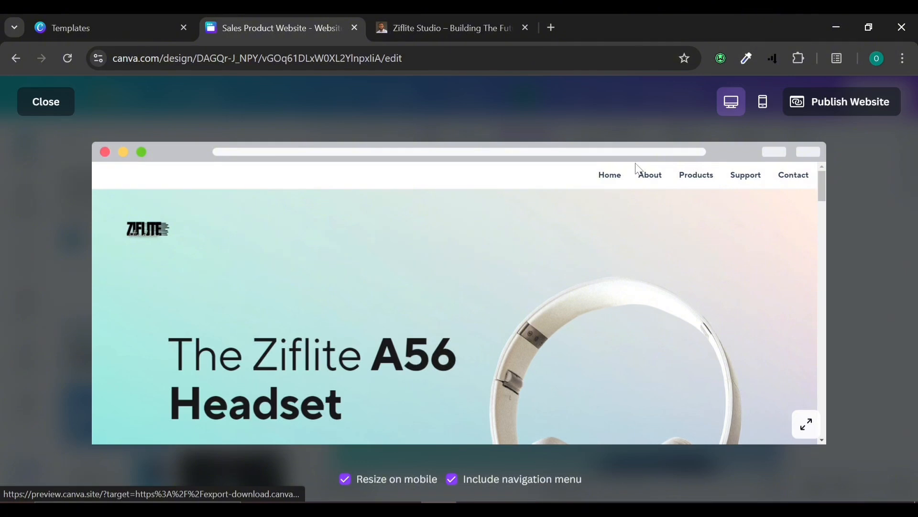
left_click(637, 166)
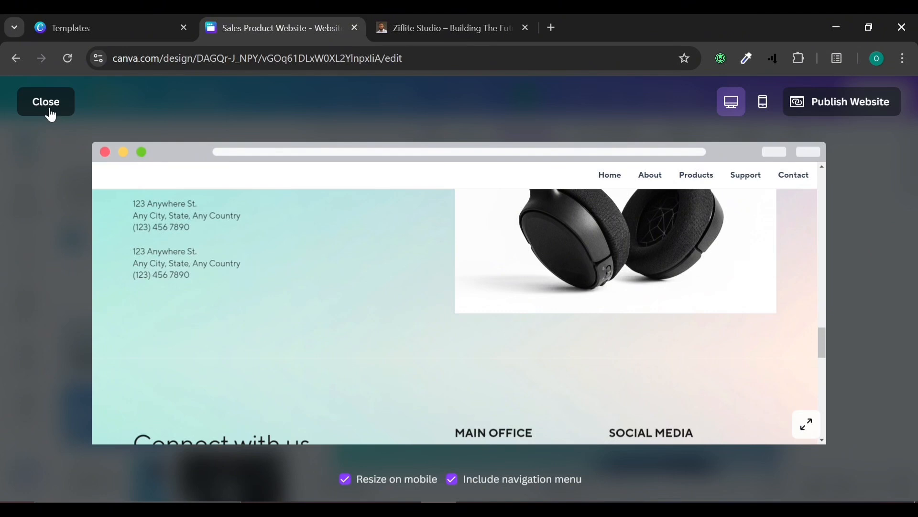
left_click(50, 111)
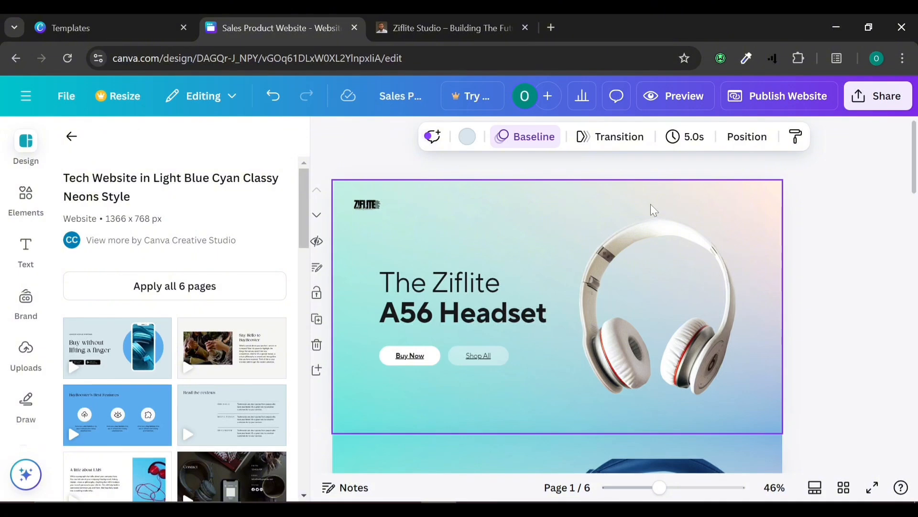
- Preview the website at enlarged size with its navigation menu, look through the first sections, and return to the editor
left_click(663, 87)
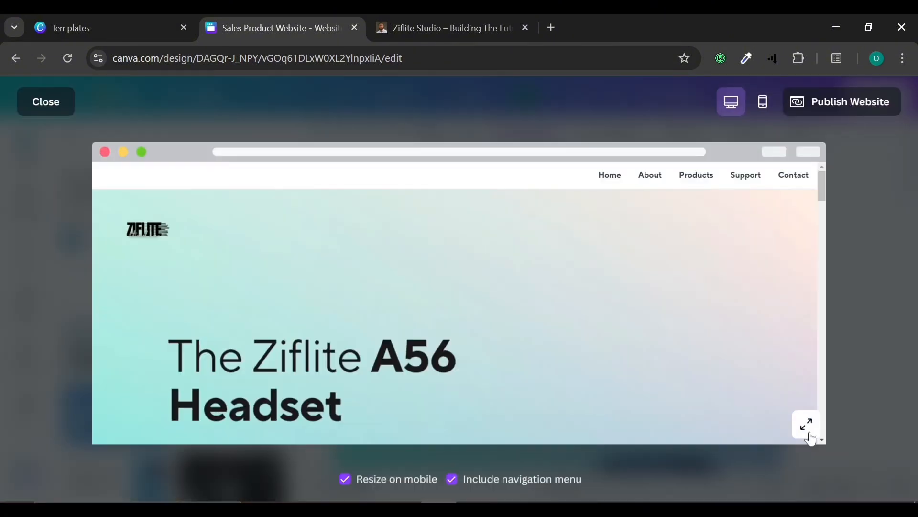
left_click(803, 424)
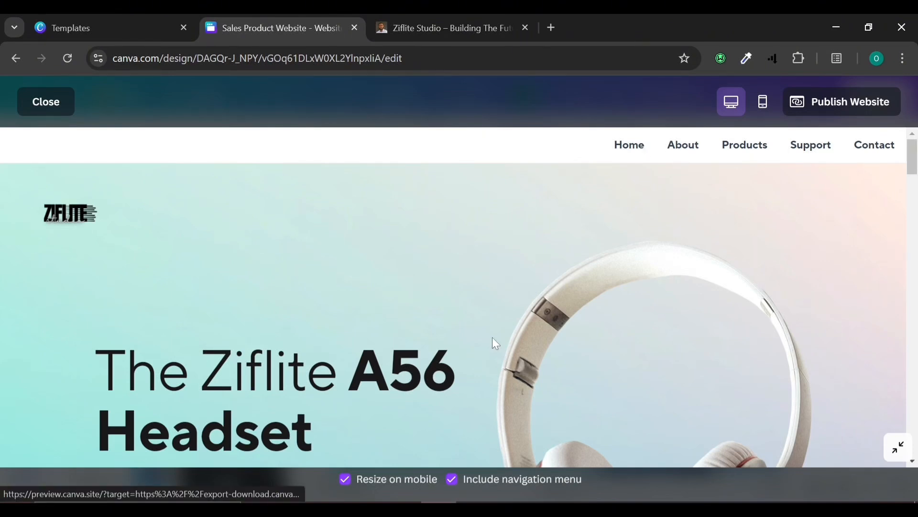
scroll(492, 337, "down", 10)
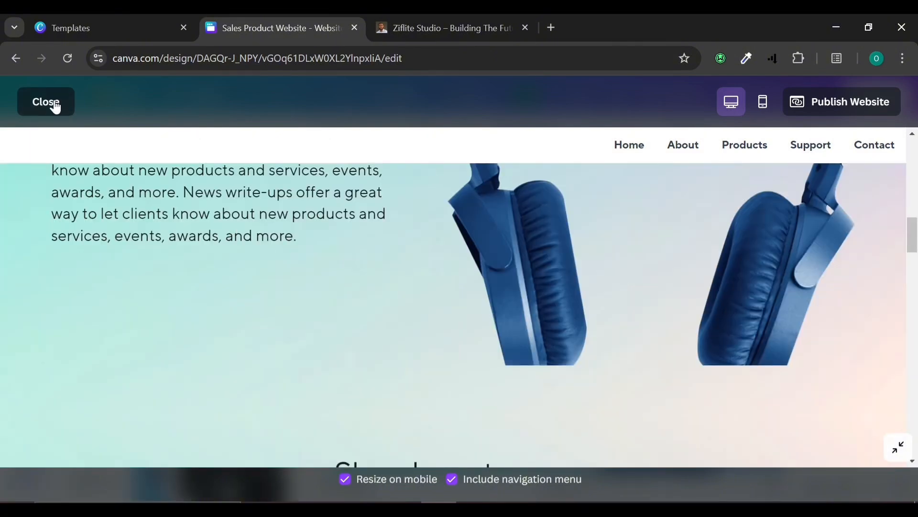
left_click(45, 101)
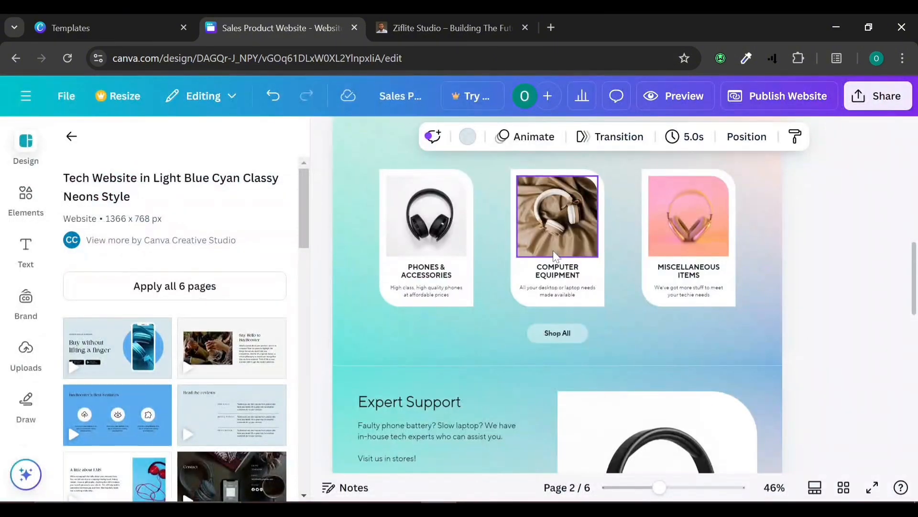
- Compare the "All-new technology" and "Shop by category" pages with the navigation links in the website preview, and return to the editor
scroll(553, 251, "up", 4)
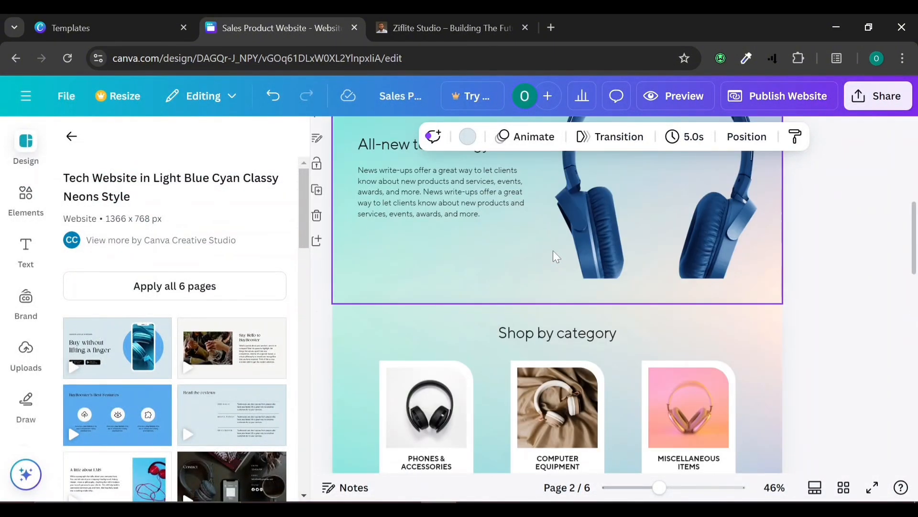
left_click(497, 320)
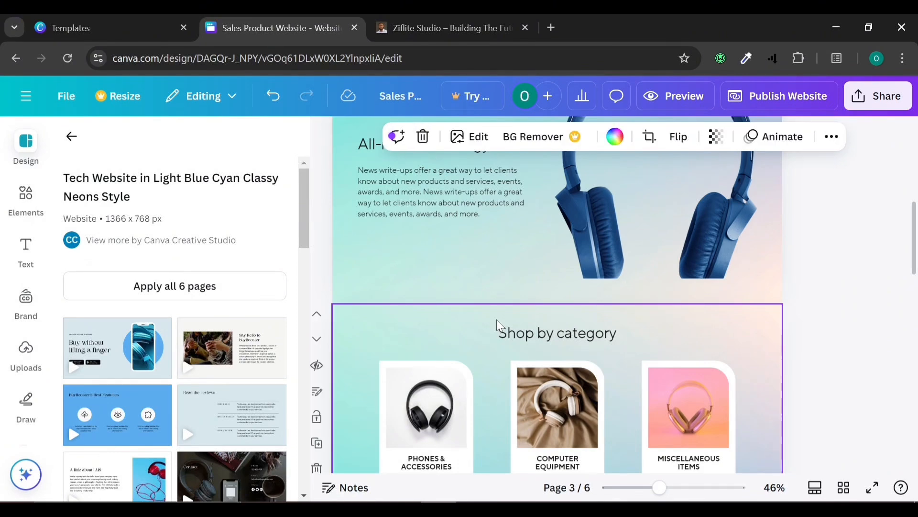
scroll(496, 320, "down", 4)
scroll(495, 320, "up", 4)
right_click(668, 102)
left_click(669, 105)
left_click(669, 109)
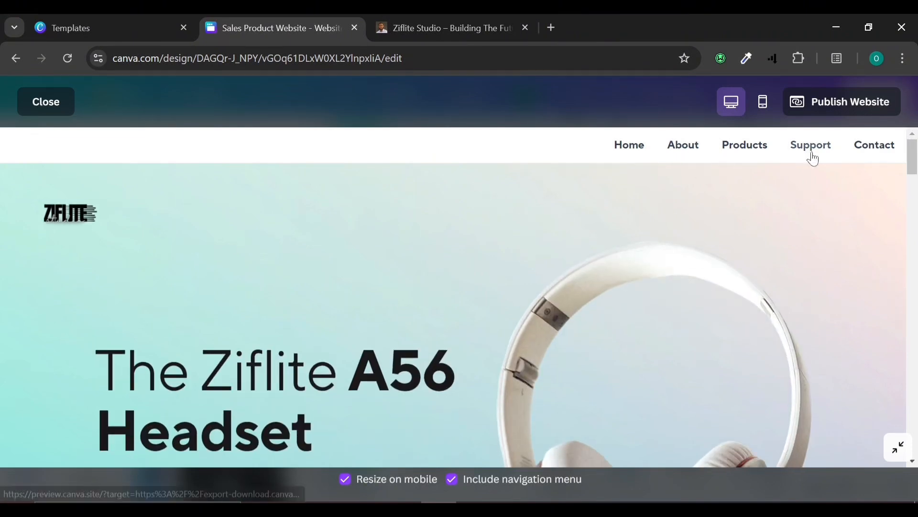
left_click(765, 153)
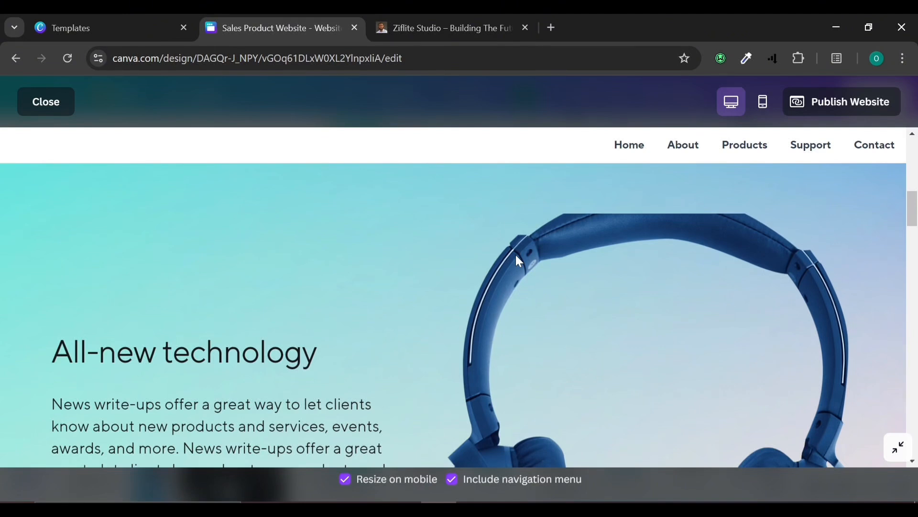
scroll(41, 230, "down", 2)
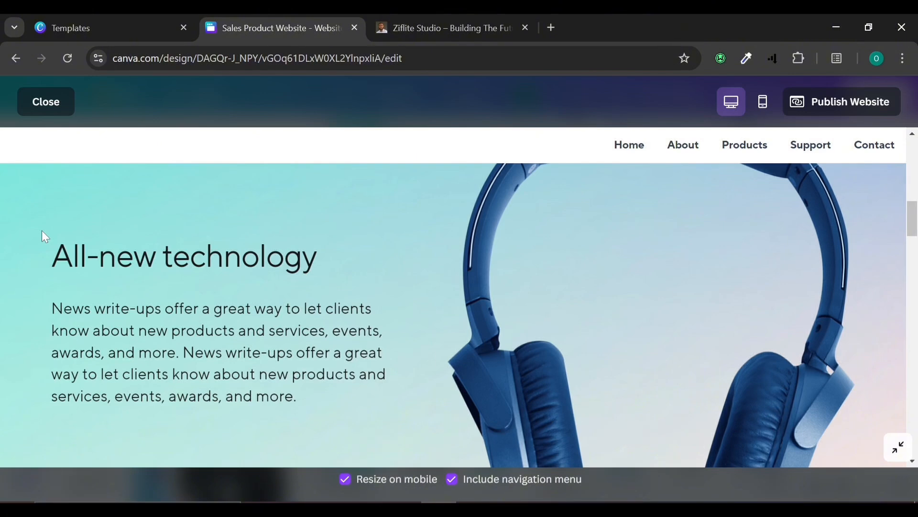
key("Escape")
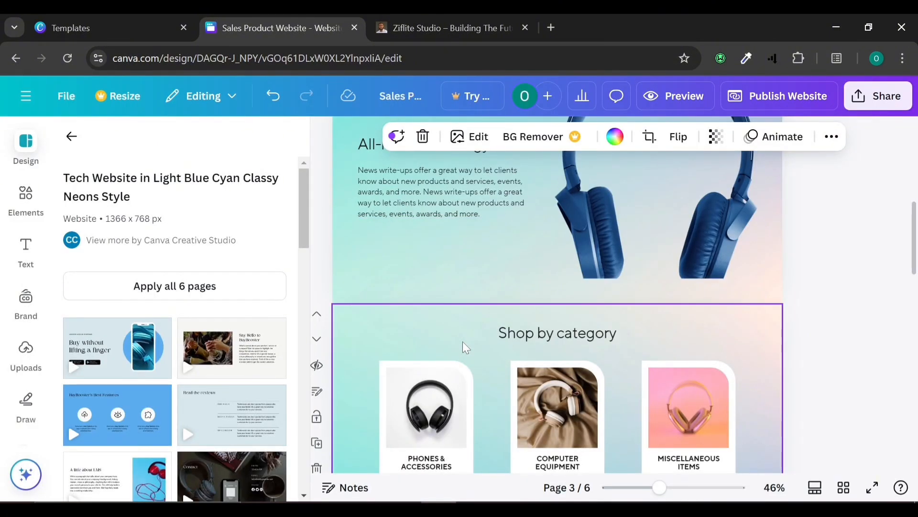
scroll(449, 415, "up", 5)
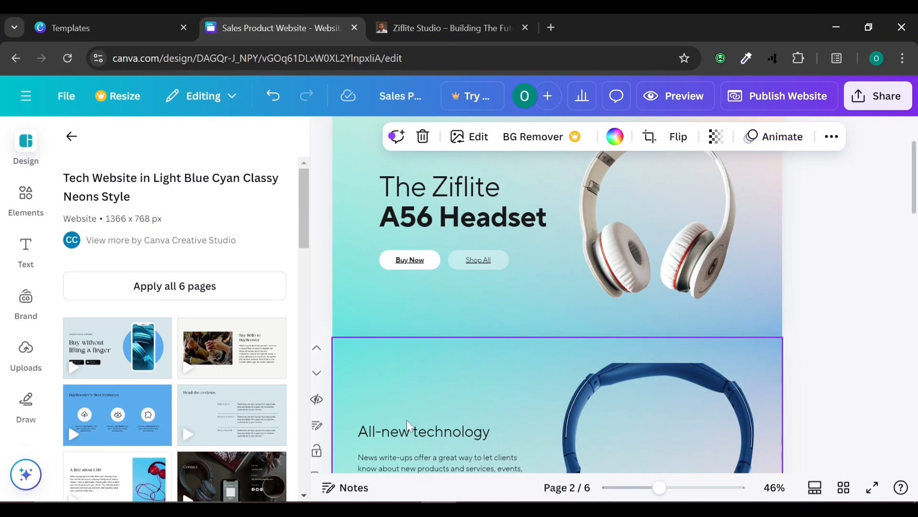
left_click(329, 486)
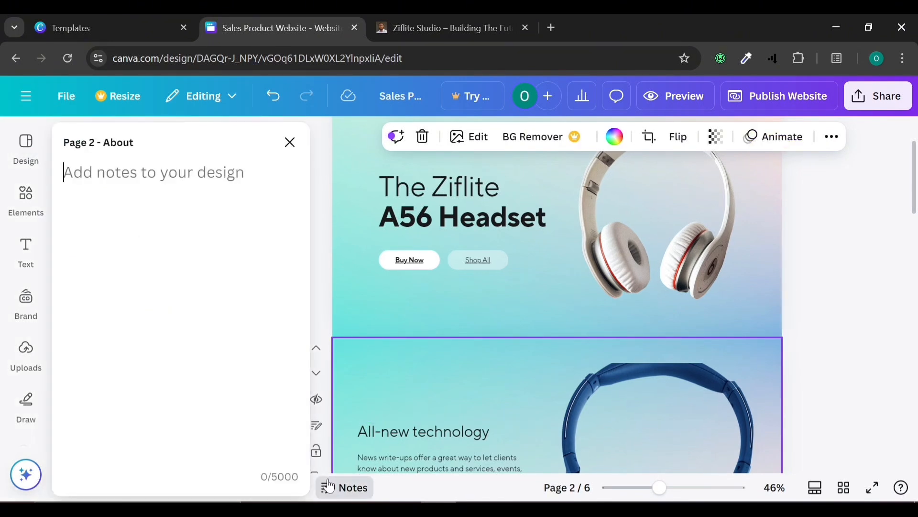
scroll(411, 280, "down", 2)
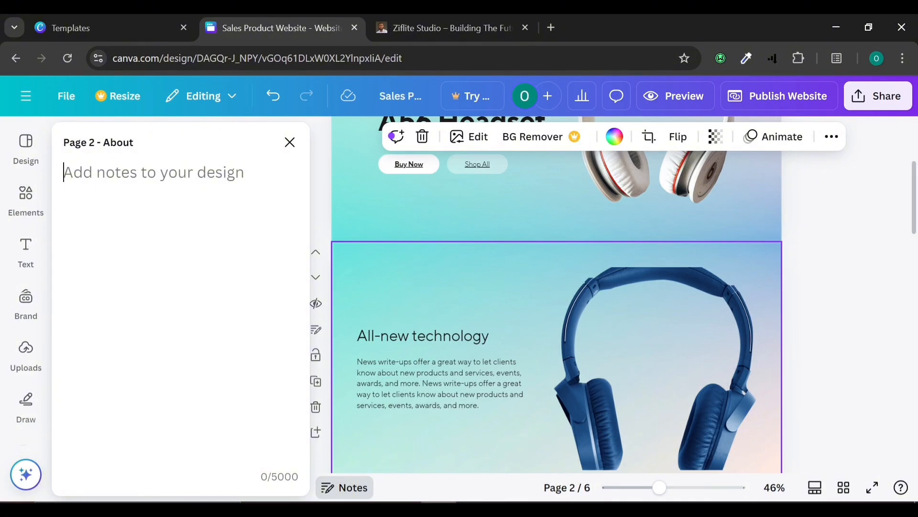
type("New")
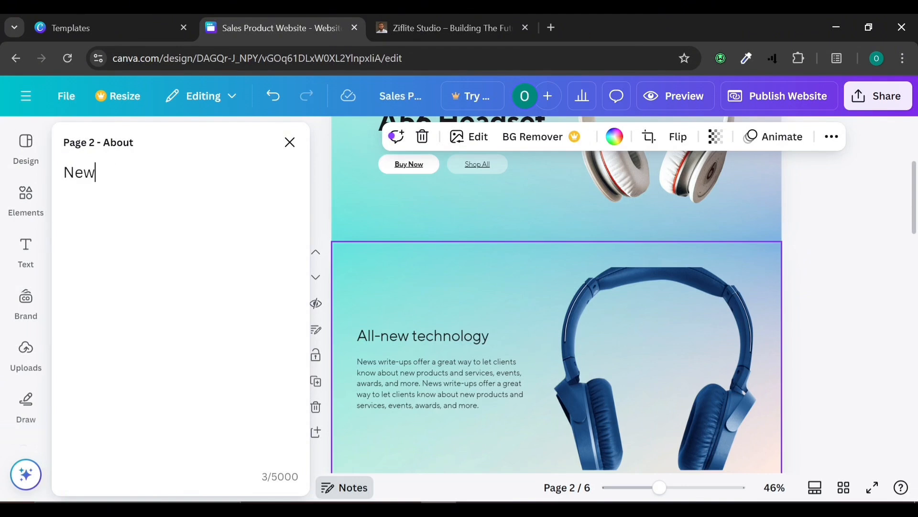
key("ctrl+a")
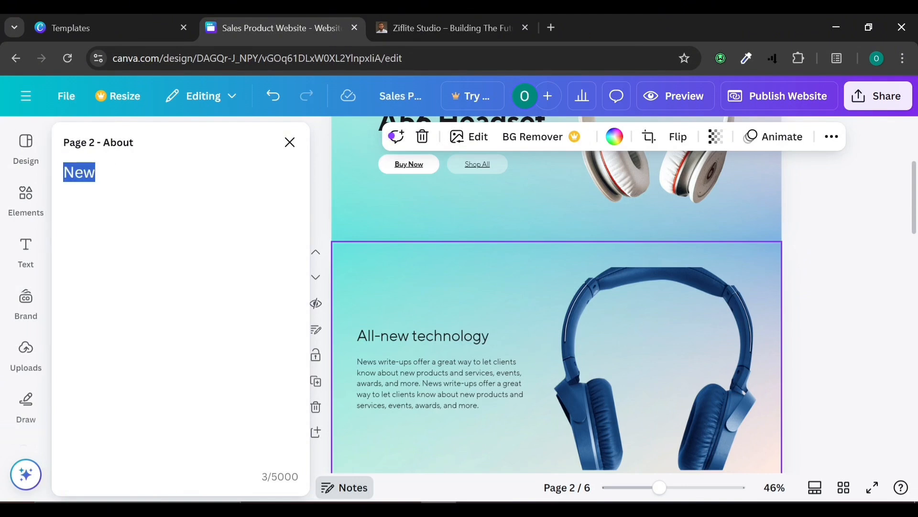
key("BackSpace")
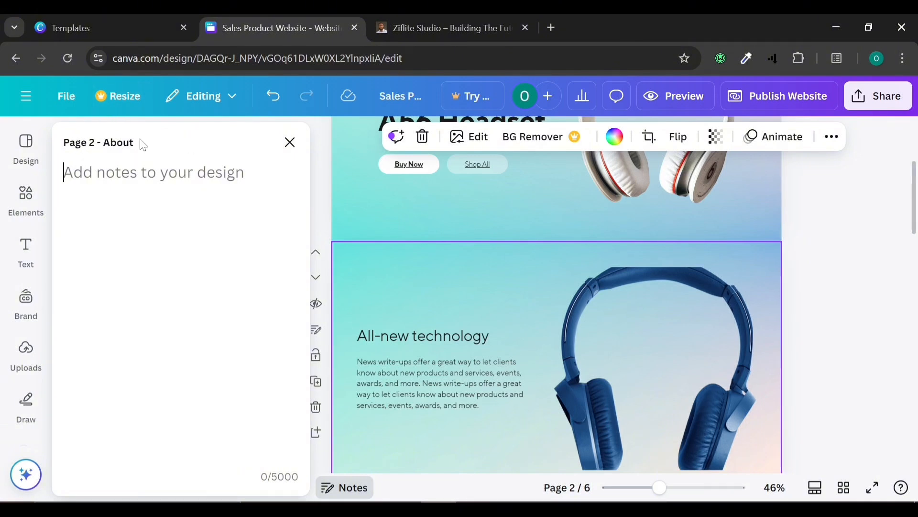
- Rename the "All-new technology" page as "New", check the page titles, and close the notes
key("BackSpace")
key("BackSpace")
key("BackSpace")
type("New")
left_click(402, 213)
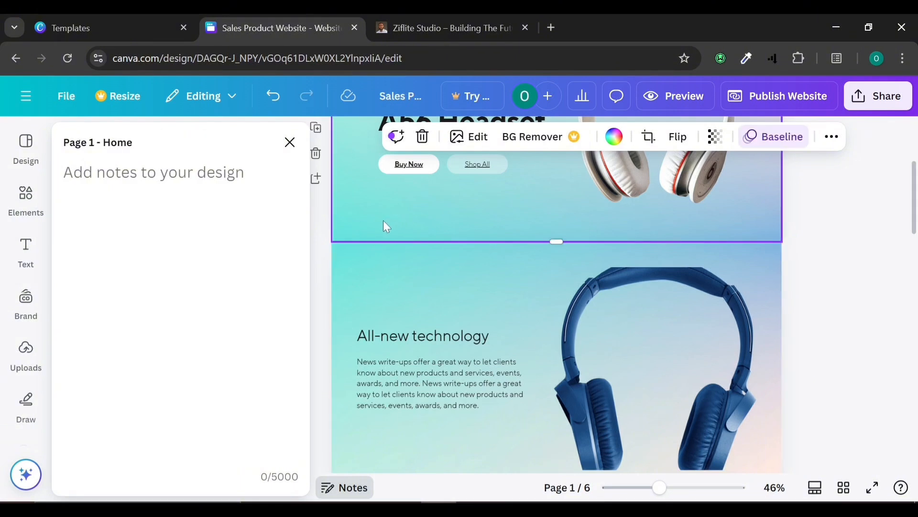
left_click(416, 374)
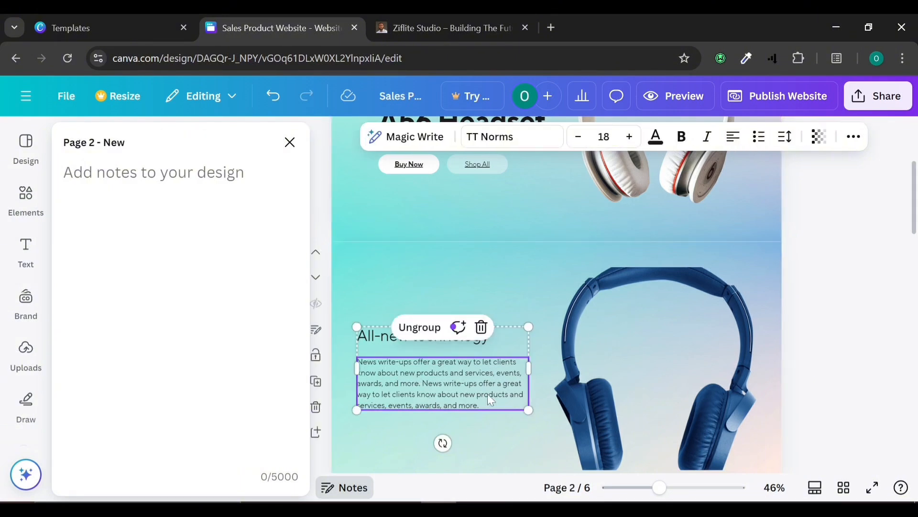
left_click(420, 243)
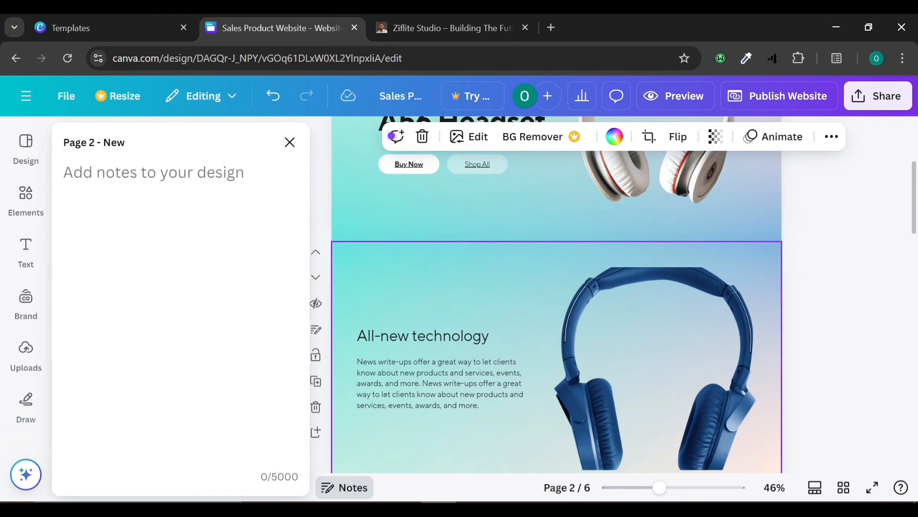
left_click(289, 142)
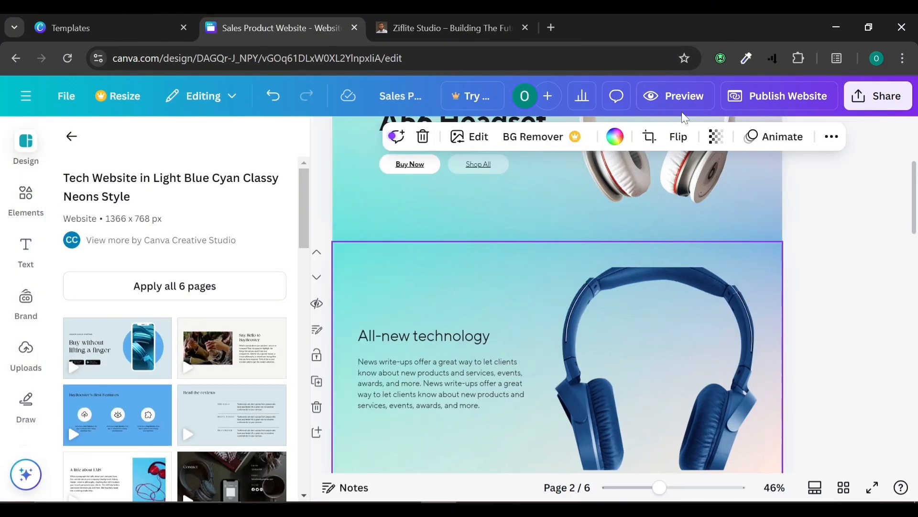
- Test the "New" navigation link in the website preview, and look through all pages in the editor back to the hero section
left_click(676, 107)
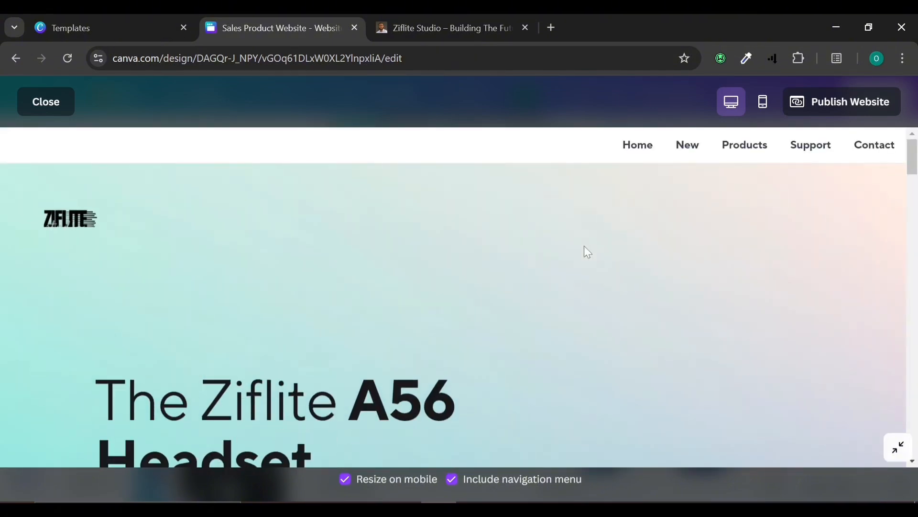
left_click(688, 146)
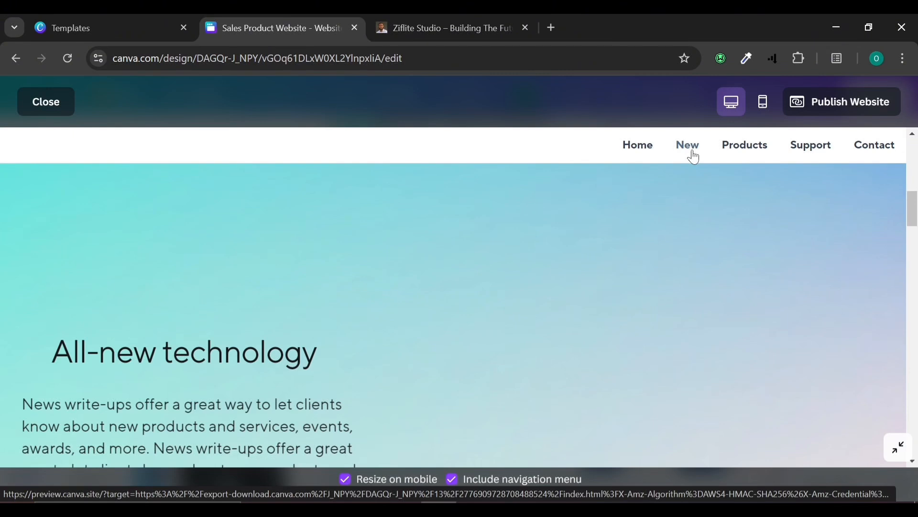
key("Escape")
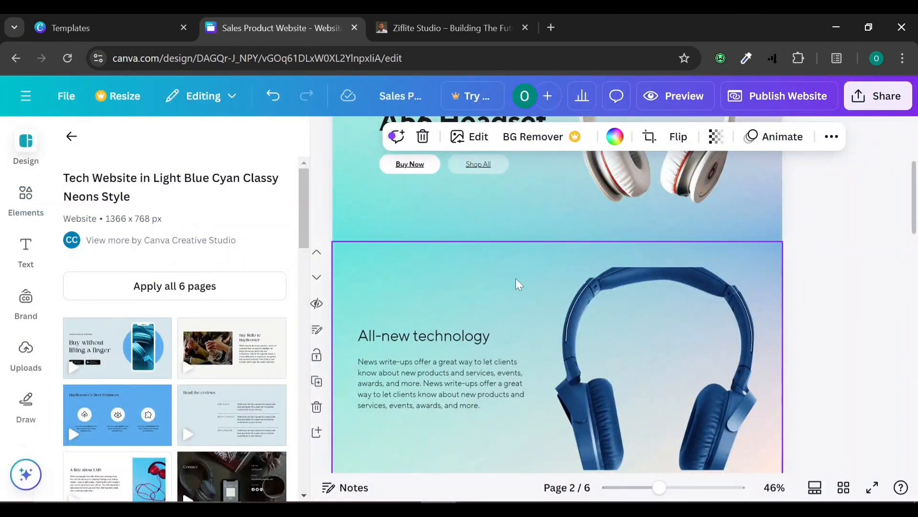
scroll(515, 284, "up", 4)
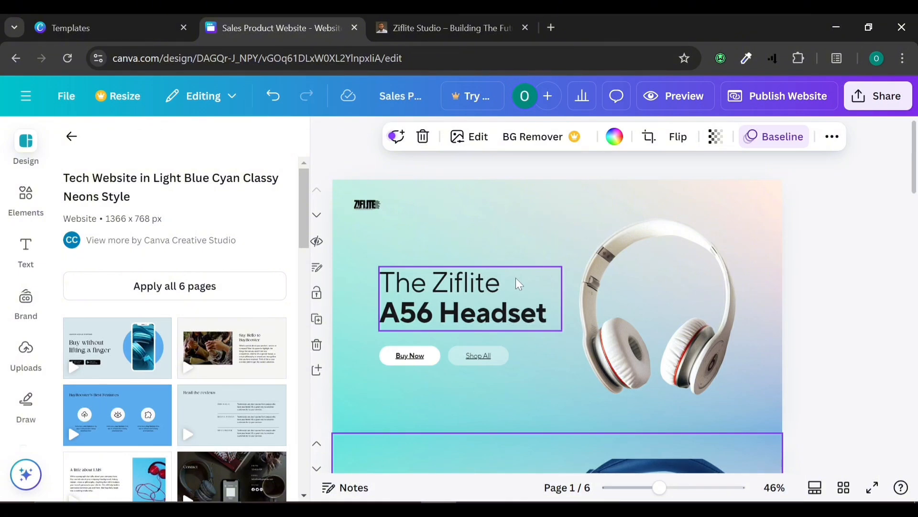
scroll(516, 278, "down", 20)
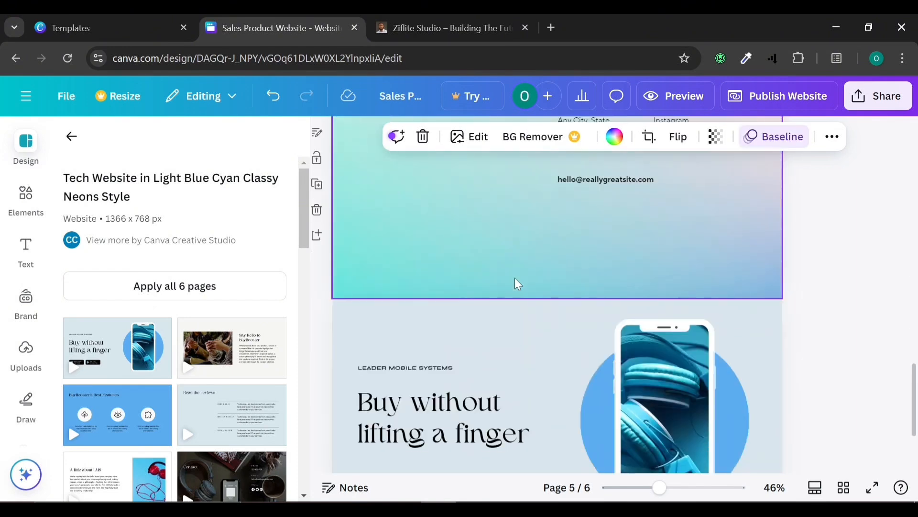
scroll(515, 277, "down", 3)
scroll(515, 277, "up", 8)
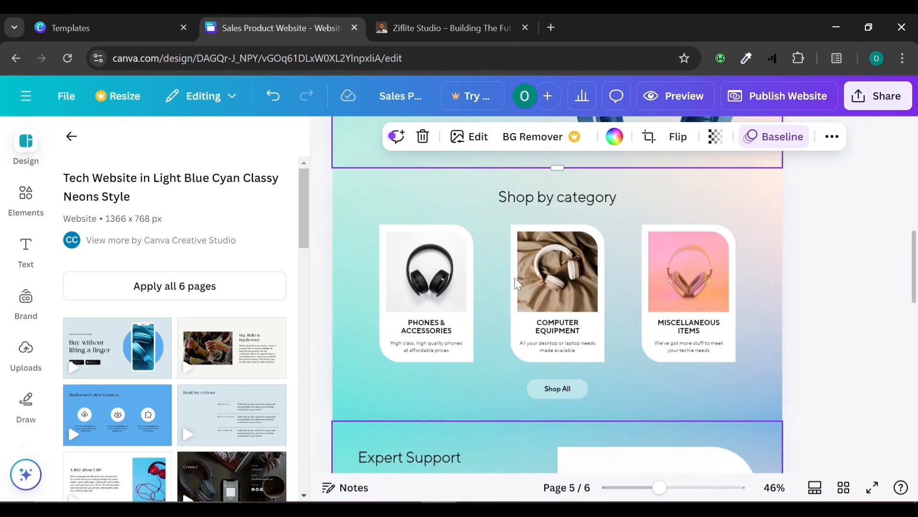
scroll(514, 277, "up", 18)
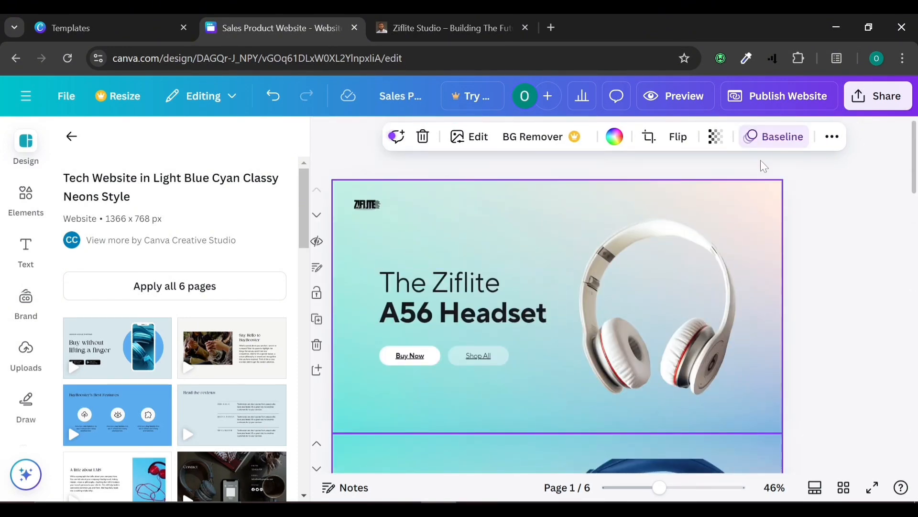
left_click(832, 145)
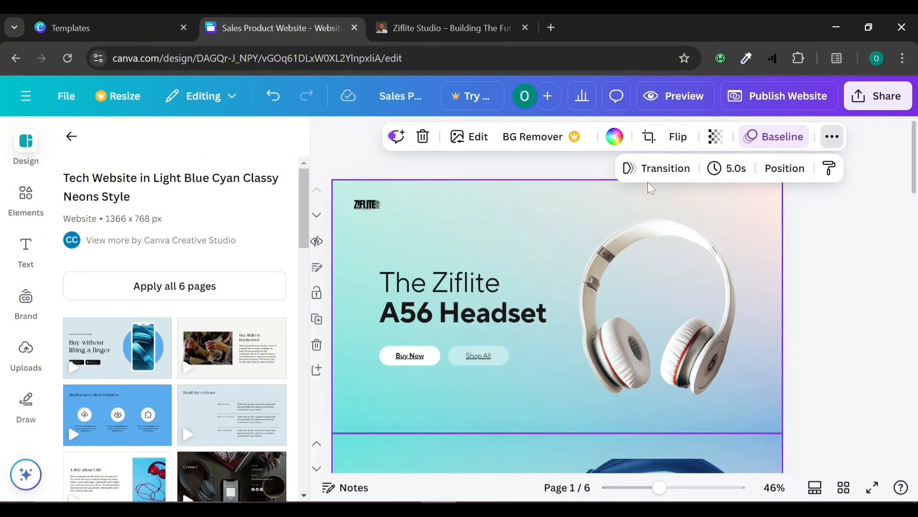
left_click(498, 272)
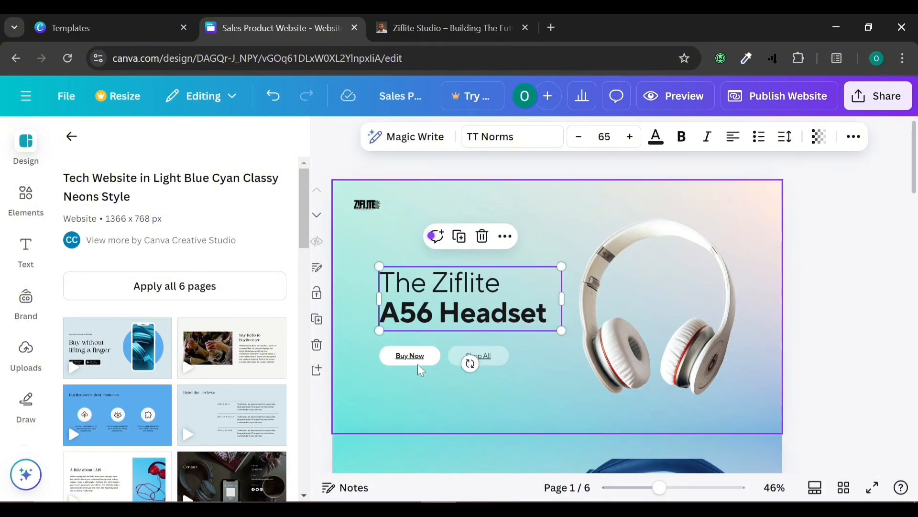
left_click(437, 355)
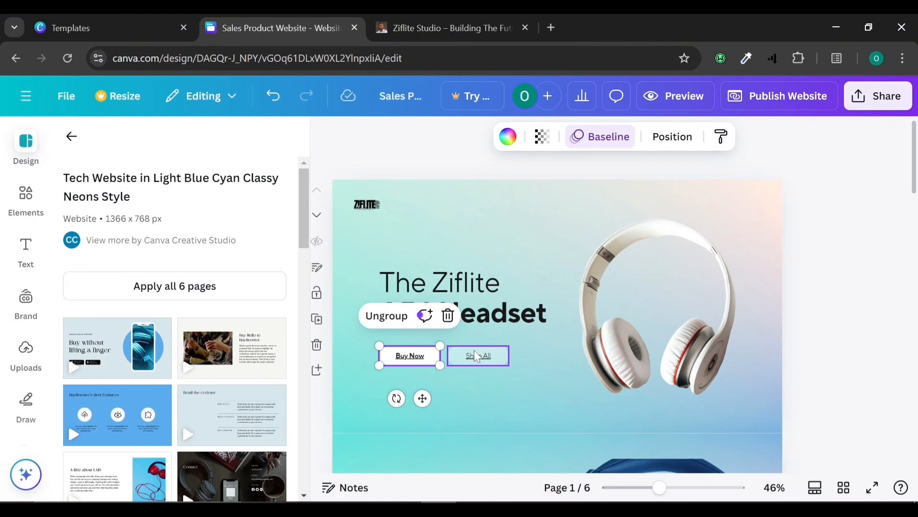
scroll(703, 306, "down", 15)
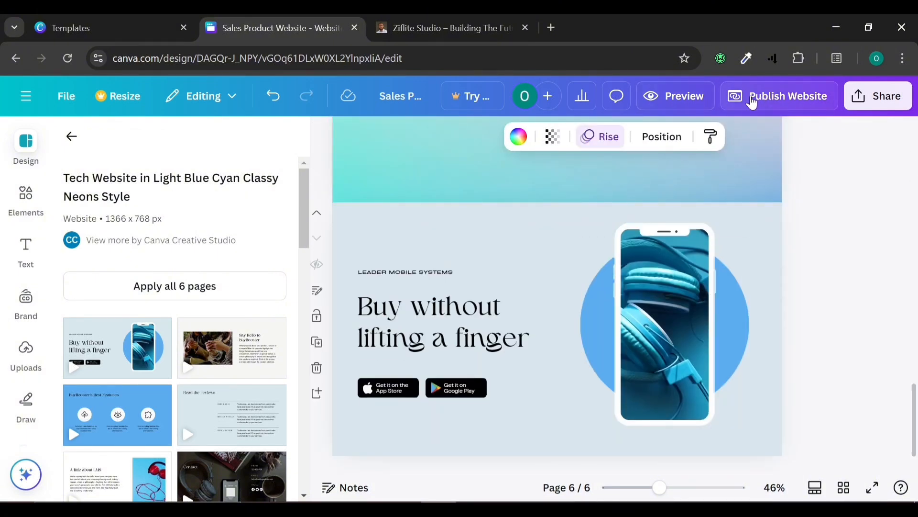
- Publish the website at the free Canva address ziflite.my.canva.site, with mobile resizing and the navigation menu included
left_click(751, 95)
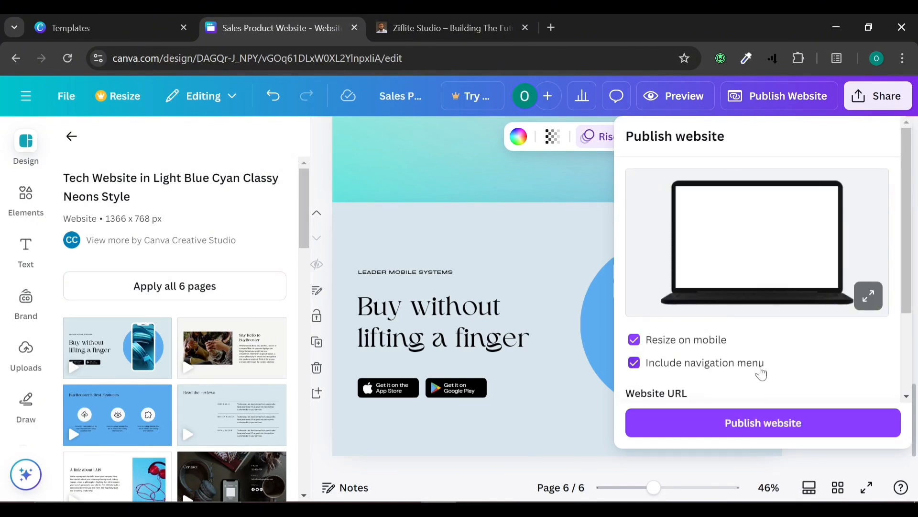
scroll(760, 364, "down", 3)
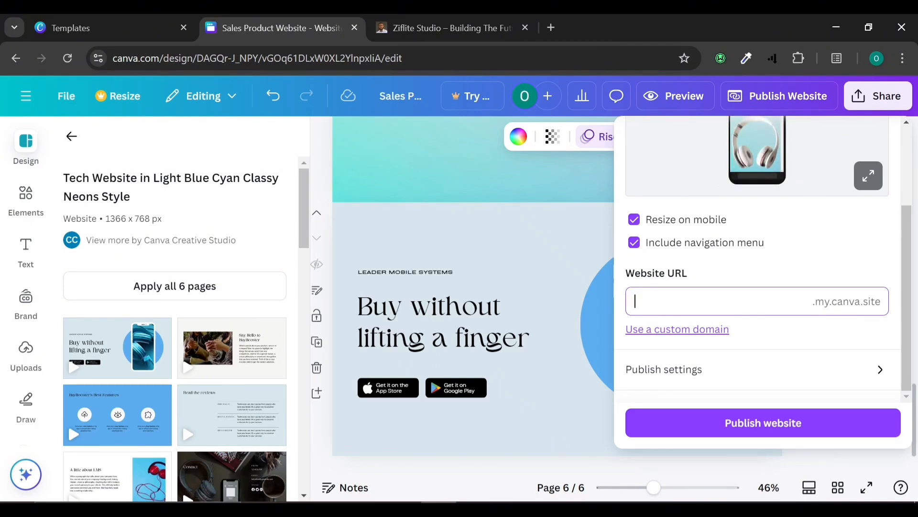
type("zif")
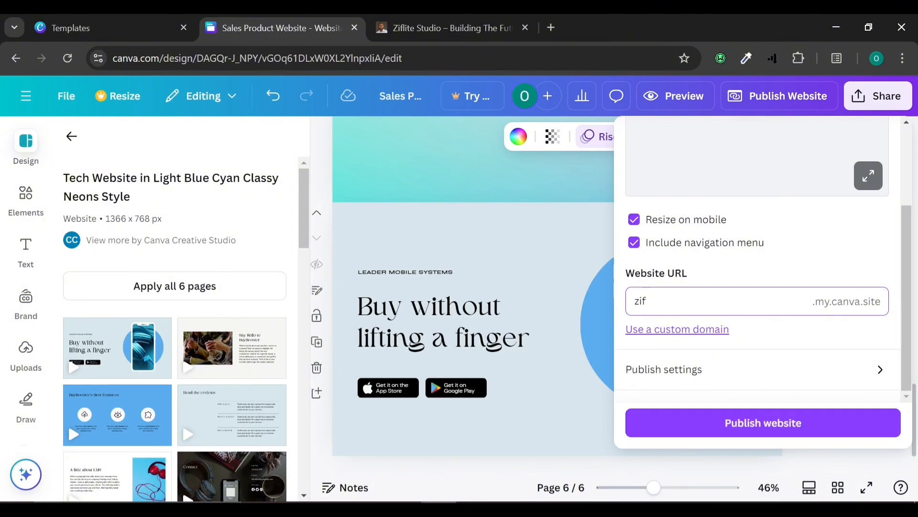
type("lite")
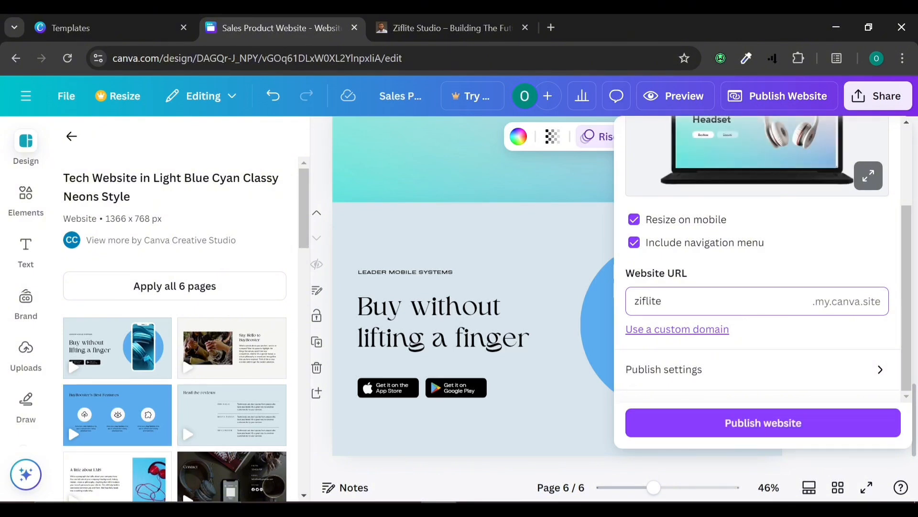
left_click(719, 371)
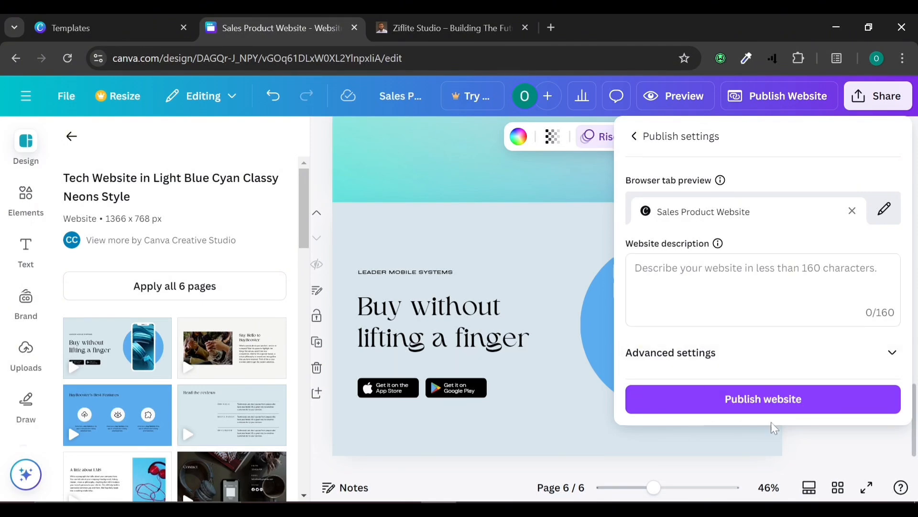
left_click(765, 404)
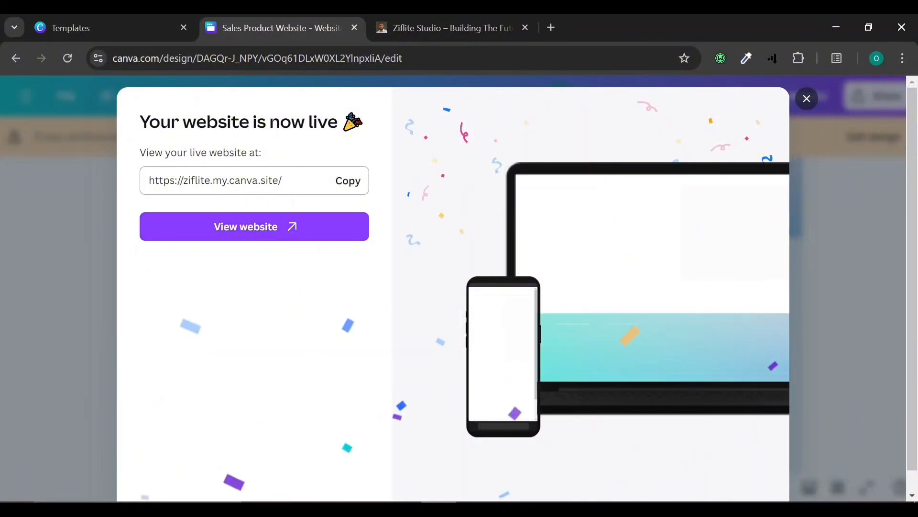
- Copy the published website's link and open it in a new Incognito window
left_click(349, 184)
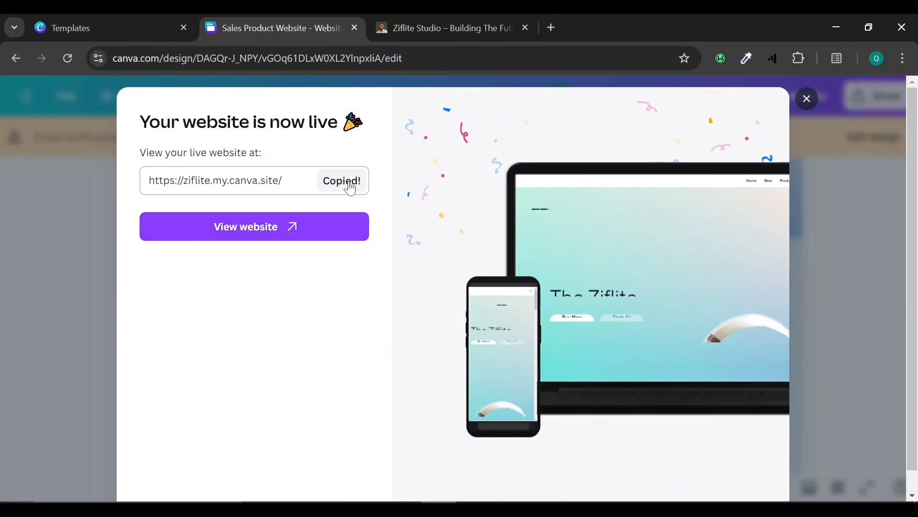
left_click(903, 58)
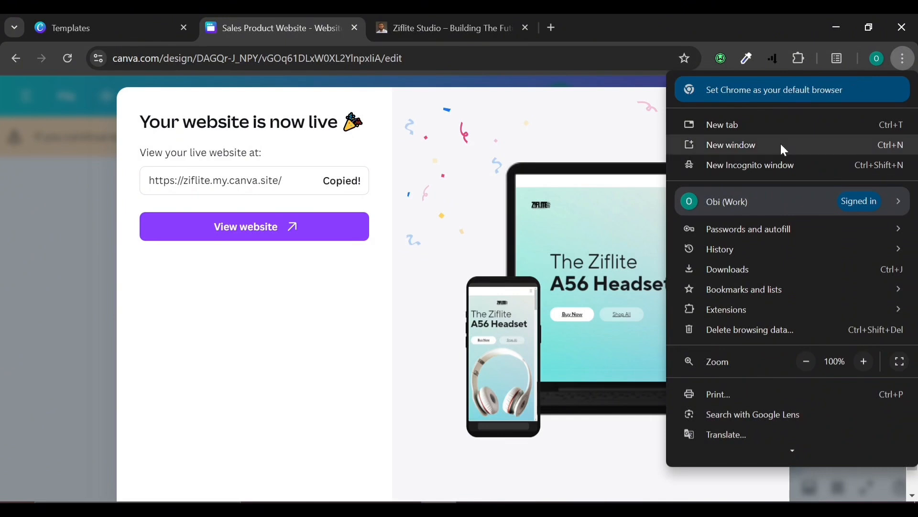
left_click(782, 160)
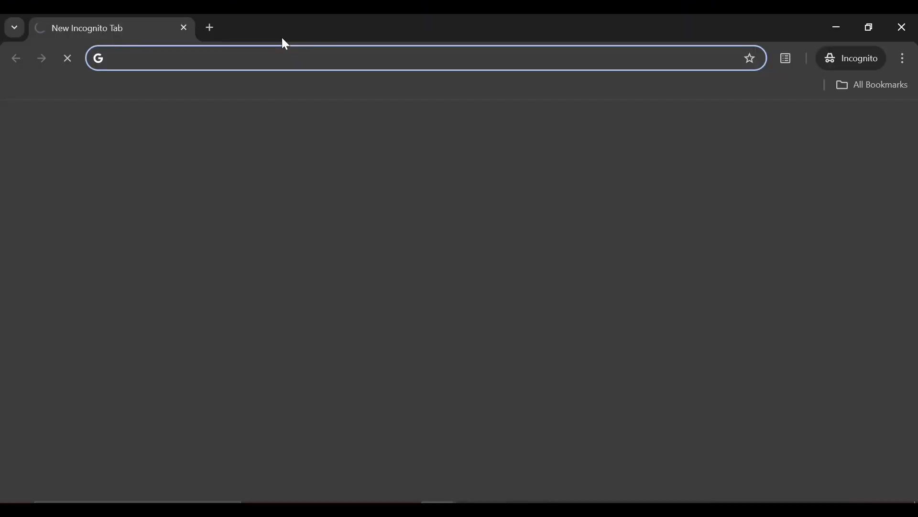
key("ctrl+v")
key("Return")
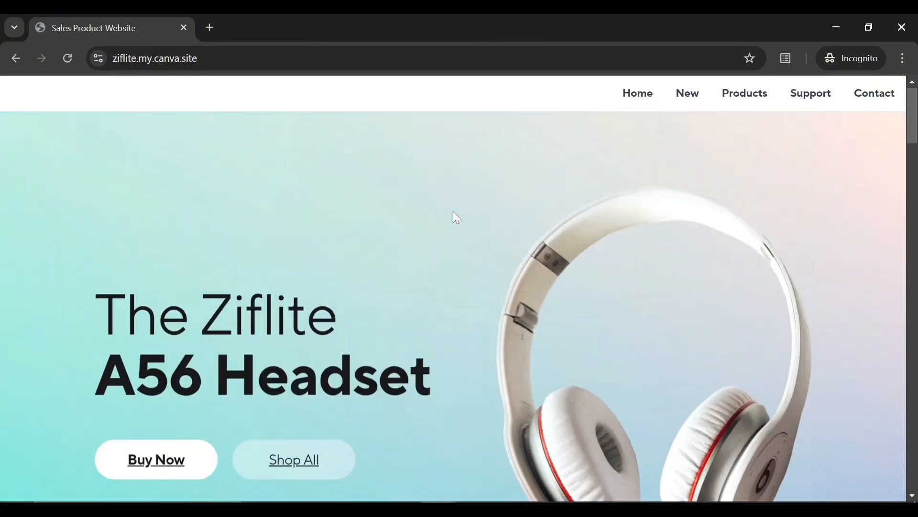
- Look through all sections of the live website down to the footer and back up toward the hero section
scroll(453, 213, "down", 15)
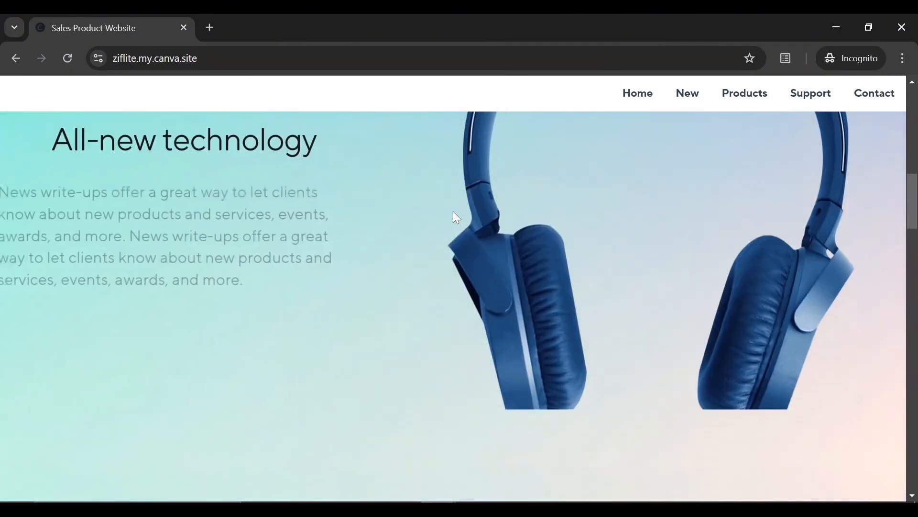
scroll(454, 213, "down", 15)
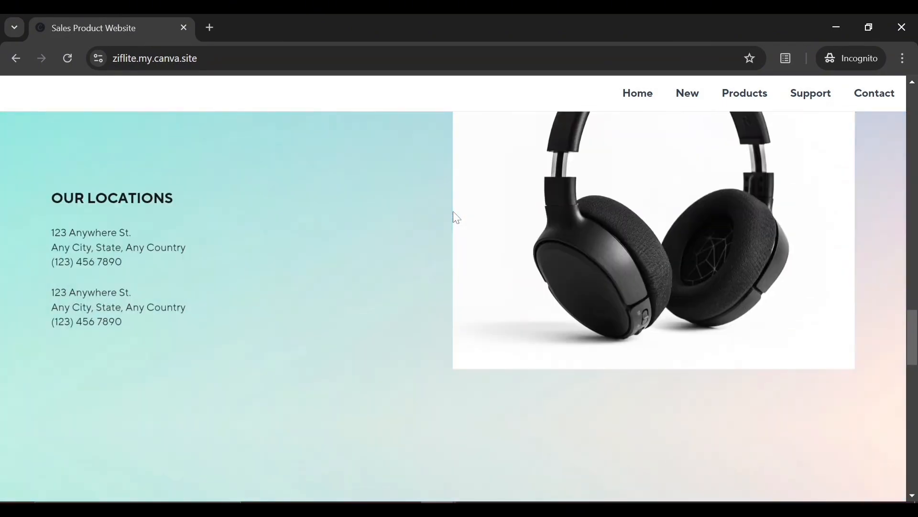
scroll(454, 214, "down", 8)
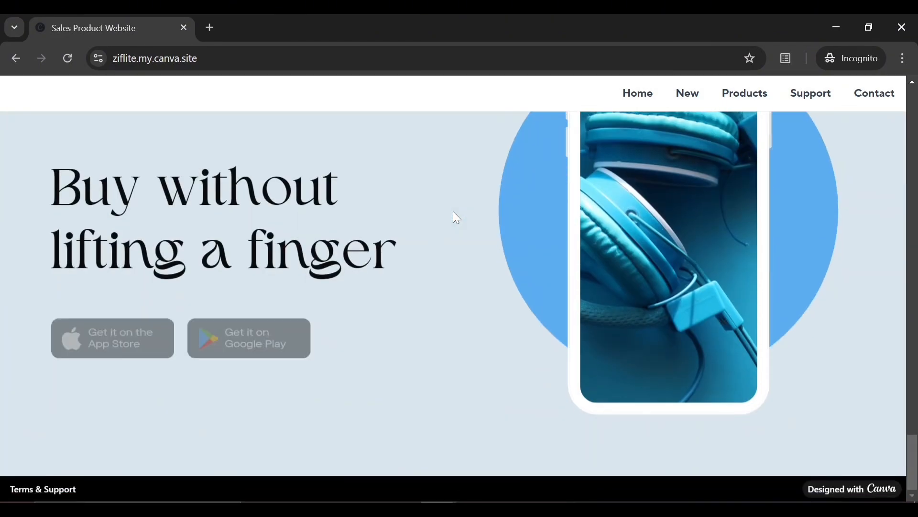
scroll(454, 213, "up", 20)
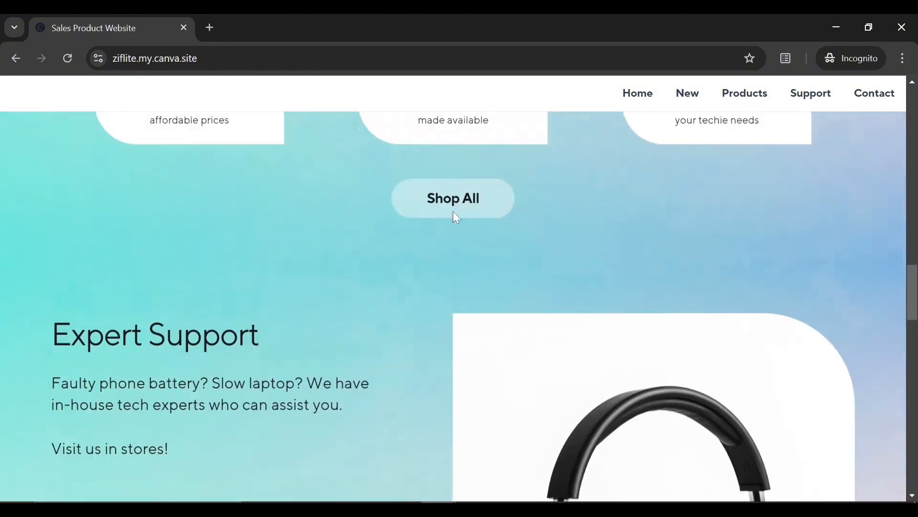
scroll(455, 218, "up", 15)
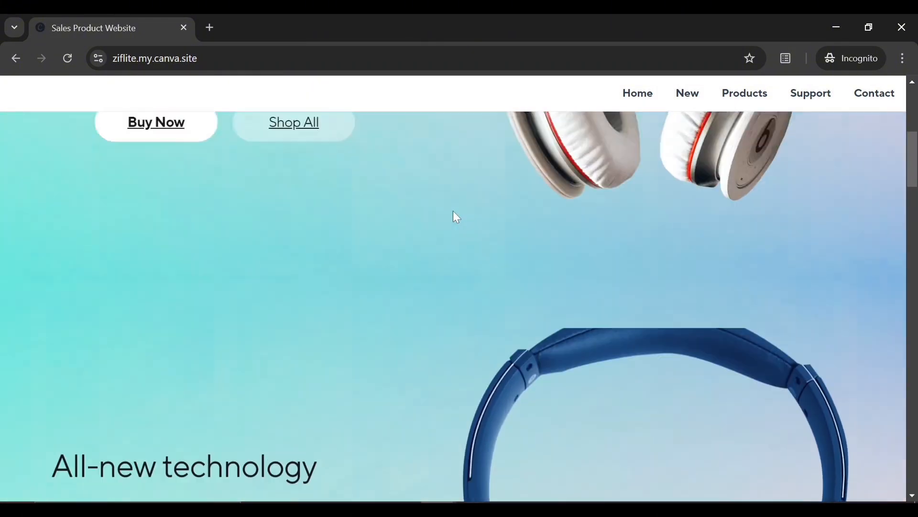